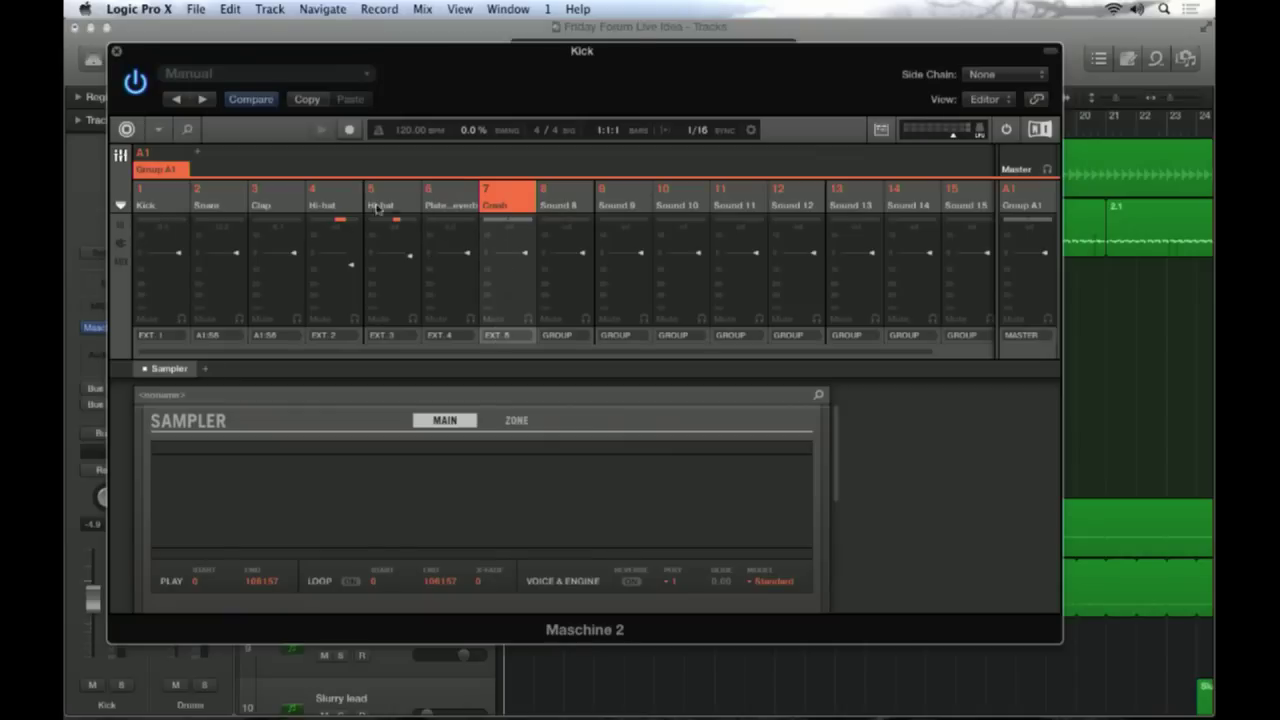
# Inspect the Kick, Snare, Clap, Hi-hat and Crash sounds one by one in the Maschine 2 mixer
pyautogui.click(155, 206)
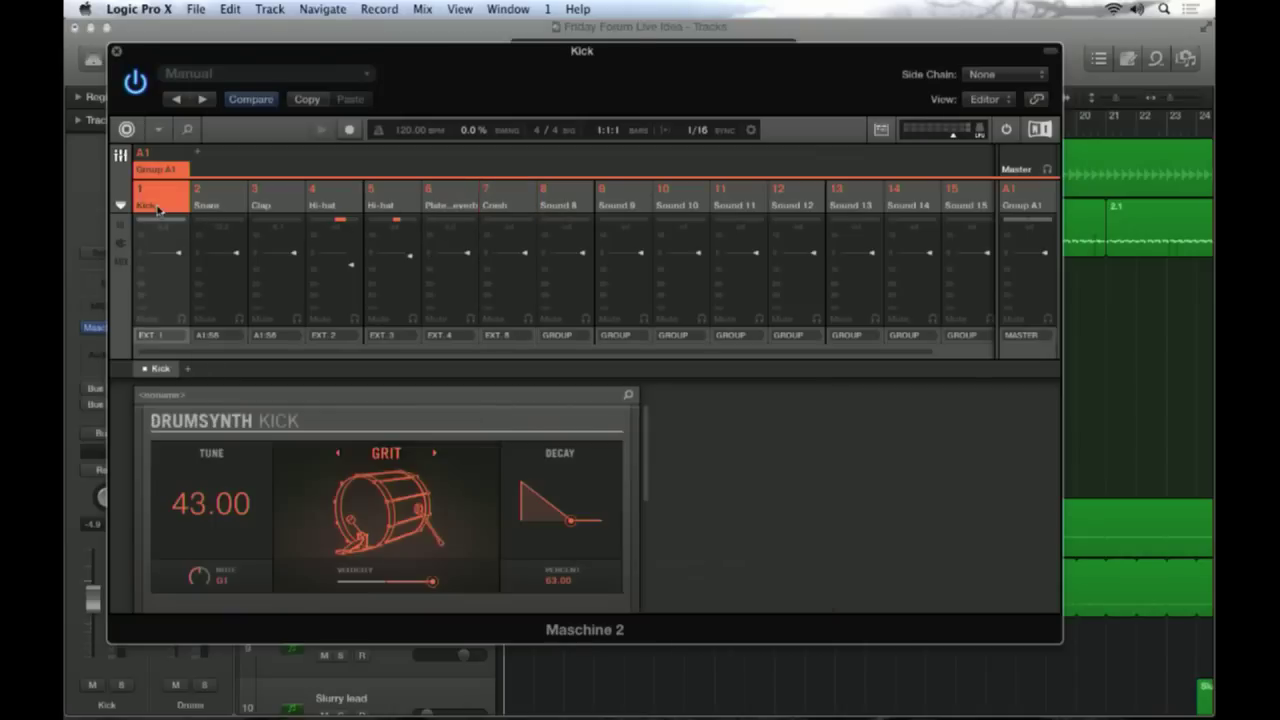
pyautogui.click(224, 211)
pyautogui.click(284, 202)
pyautogui.click(338, 204)
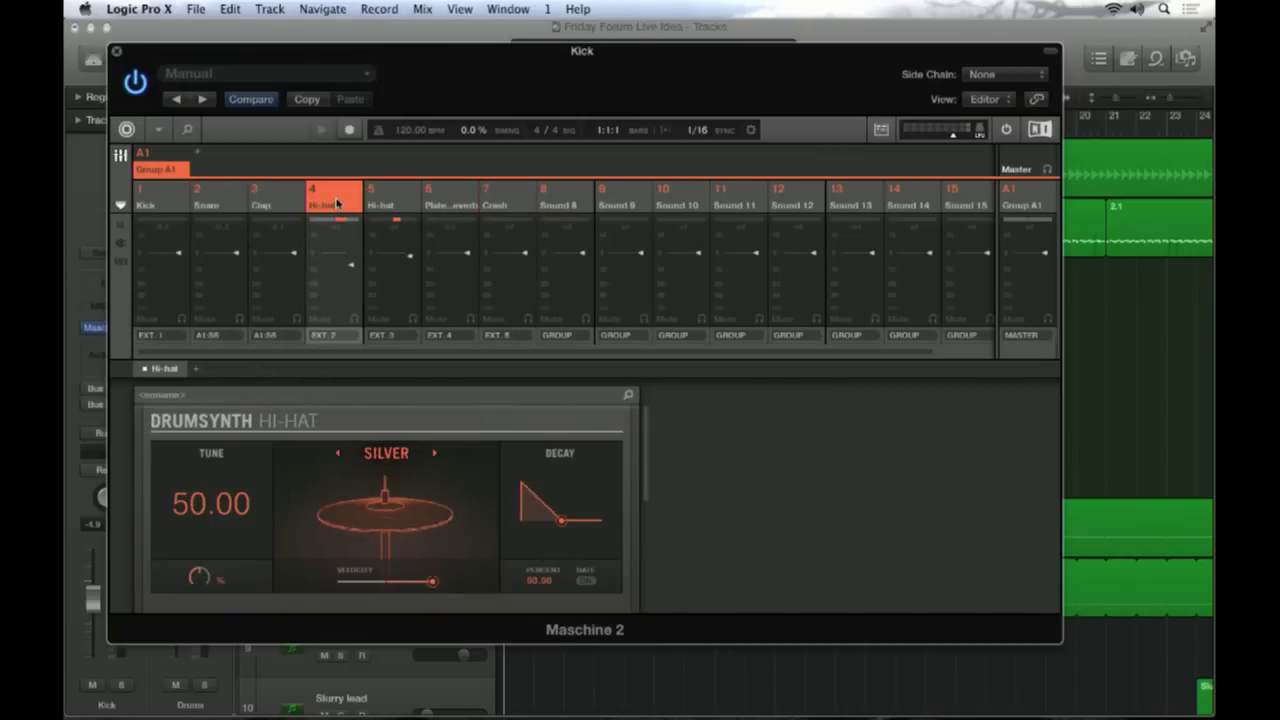
pyautogui.click(511, 205)
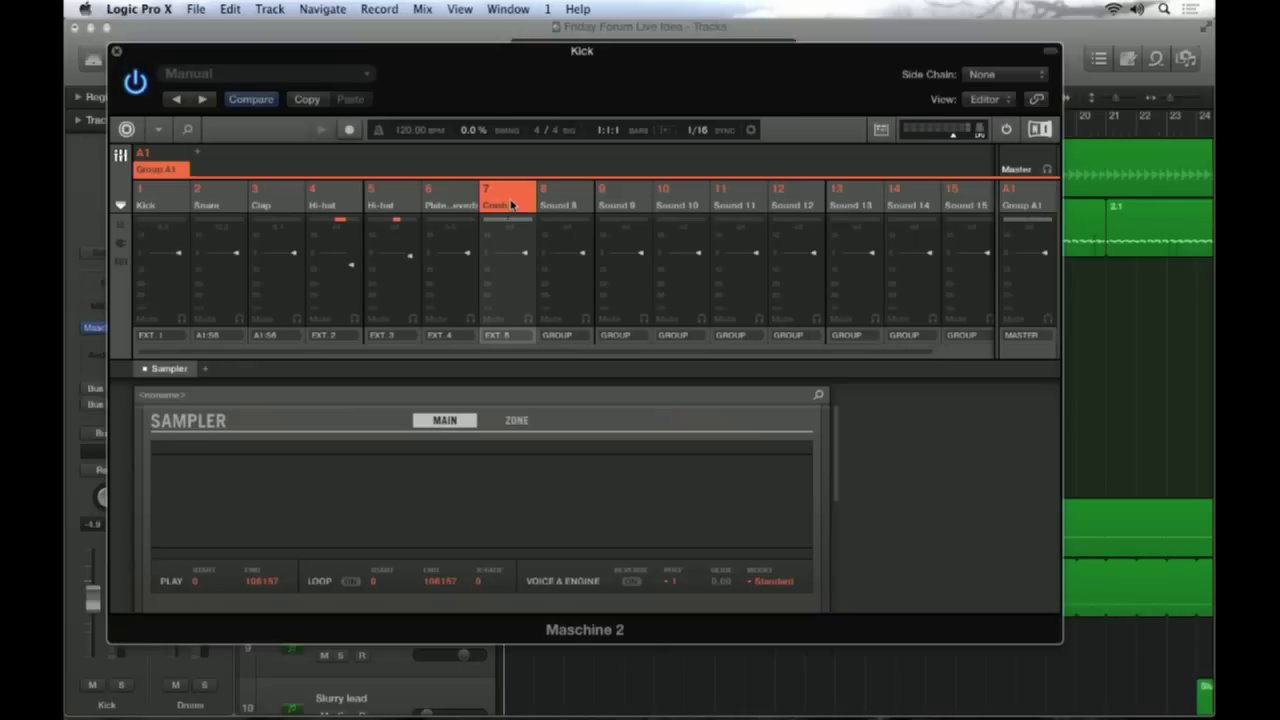
pyautogui.click(220, 208)
pyautogui.click(270, 207)
pyautogui.click(222, 206)
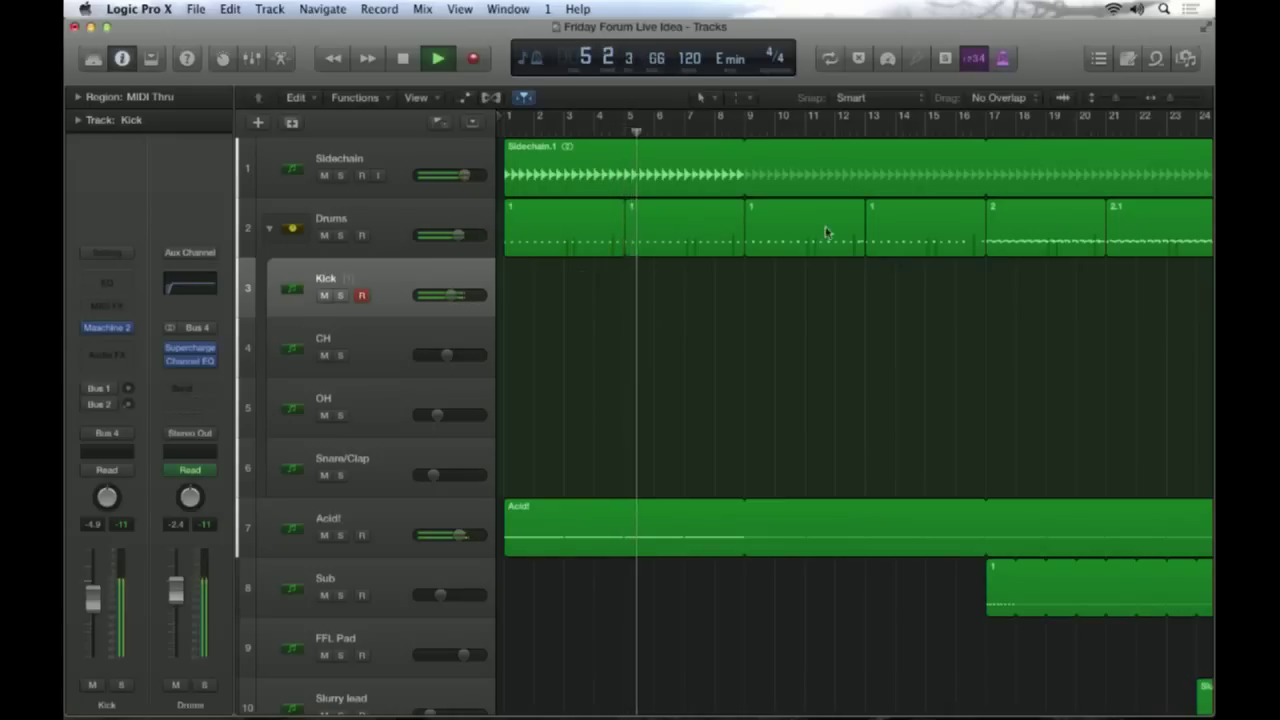
# Collapse the Drums track stack so its individual drum tracks are hidden in the arrangement
pyautogui.moveTo(1168, 100); pyautogui.dragTo(773, 219)
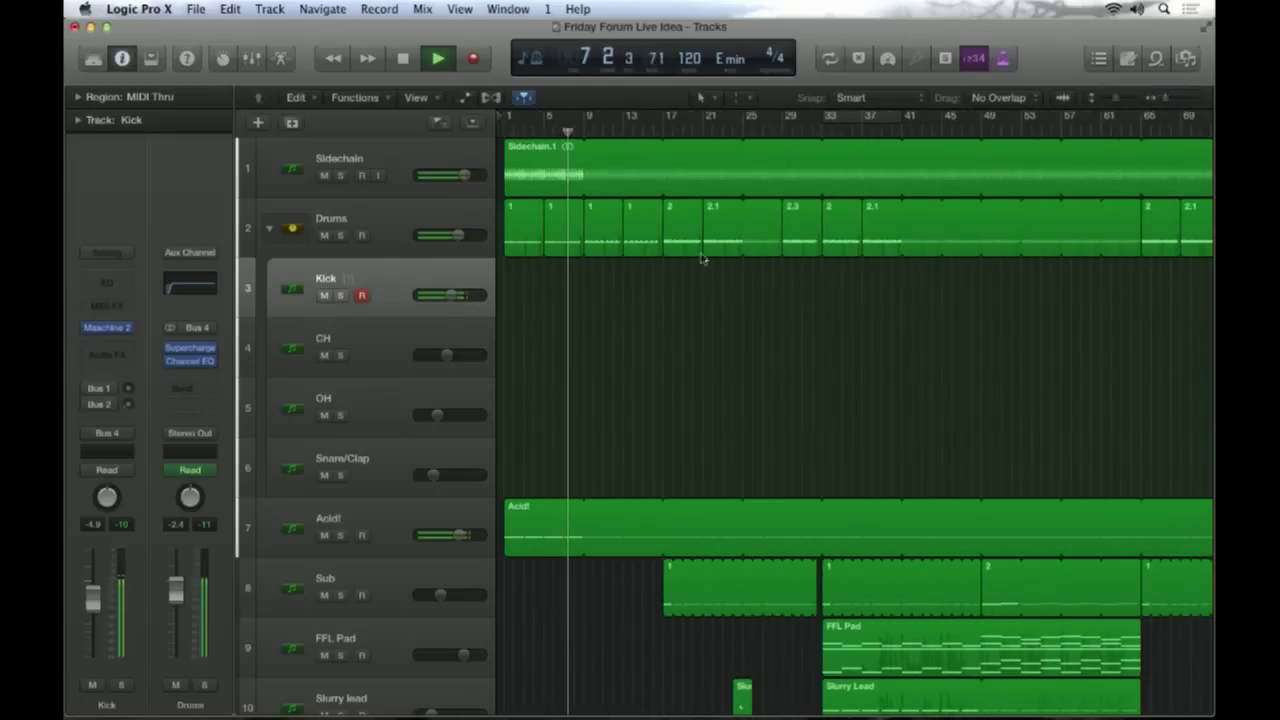
pyautogui.scroll(-3, 914, 360)
pyautogui.scroll(3, 381, 226)
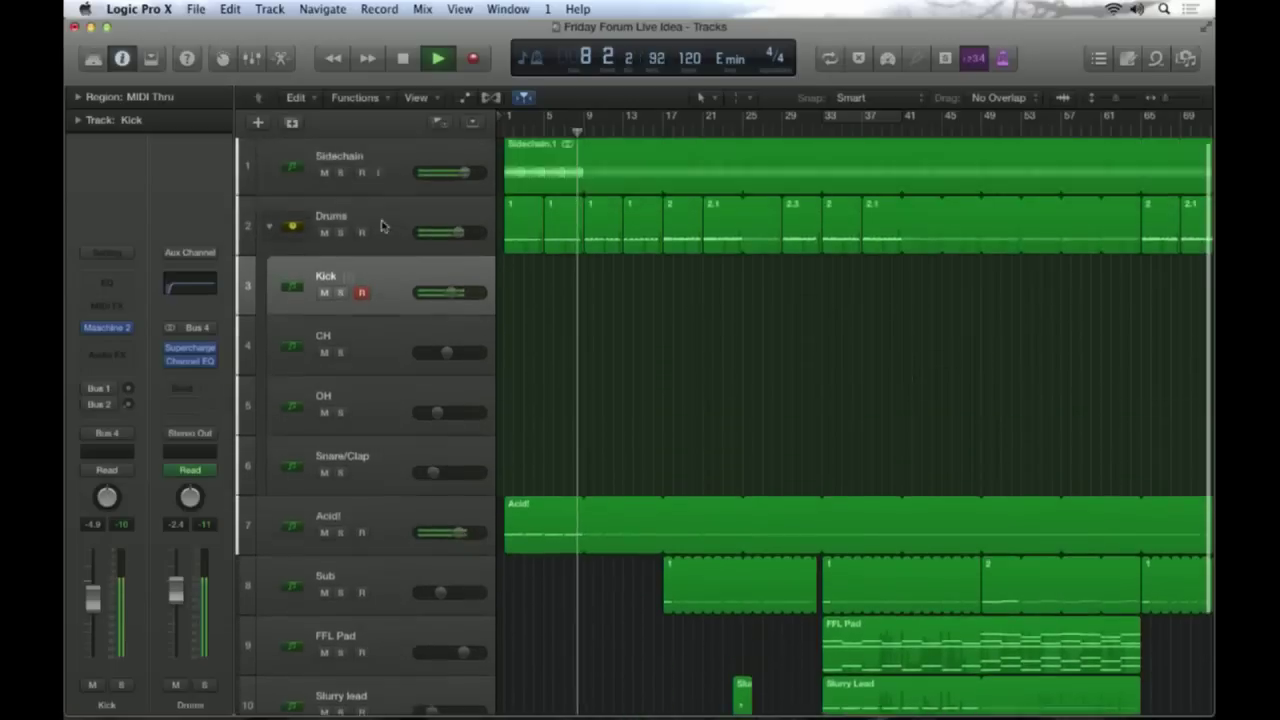
pyautogui.click(268, 227)
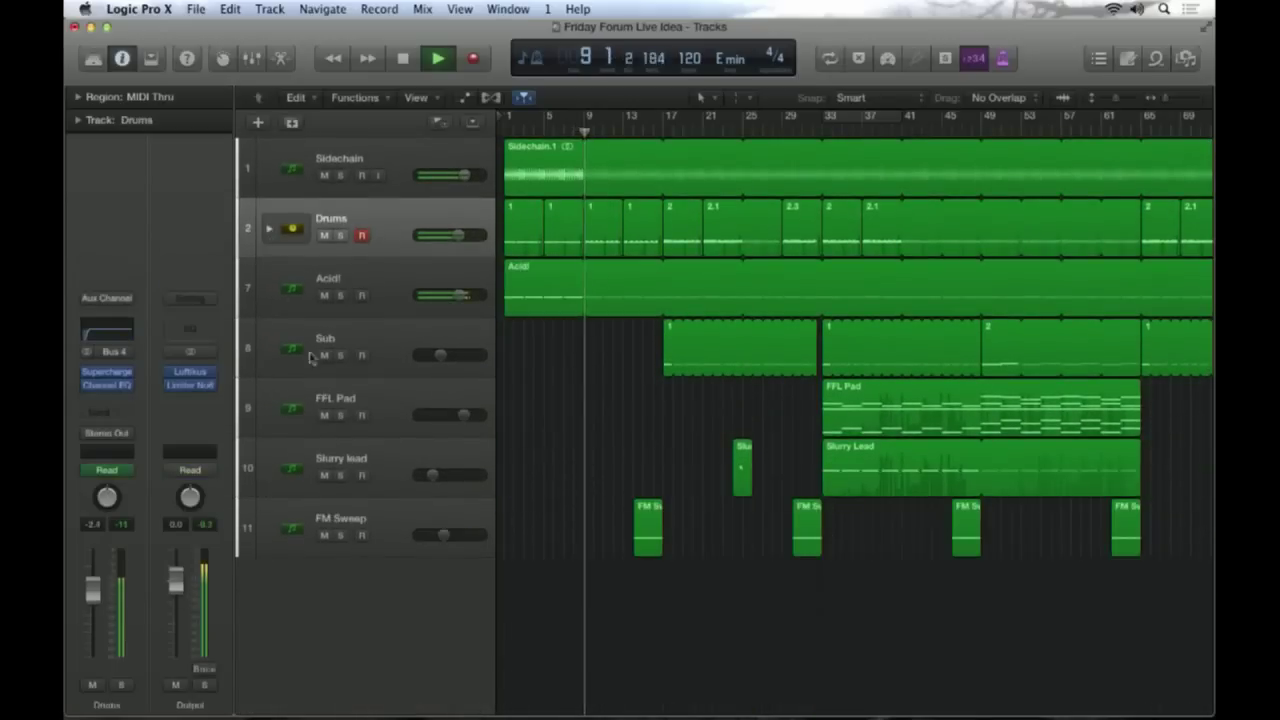
# Inspect the FM8 instrument on the Acid! track, and open the instrument on the Sub track
pyautogui.click(354, 284)
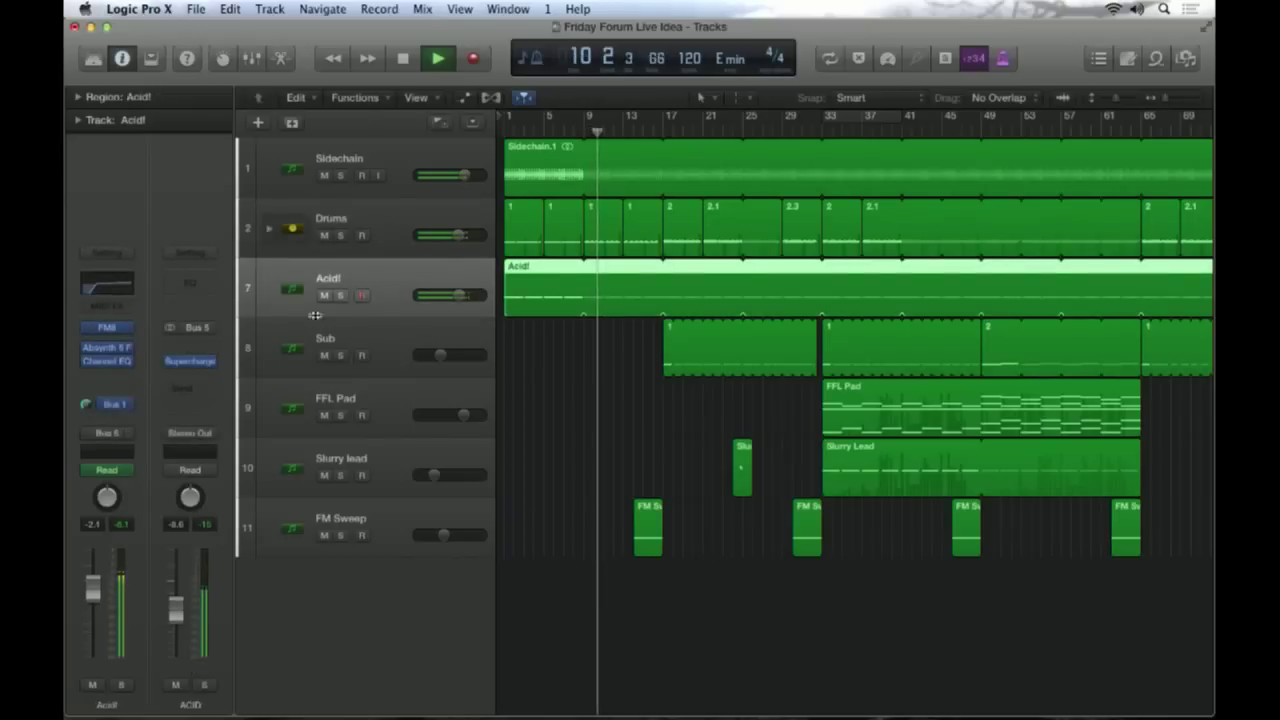
pyautogui.click(106, 328)
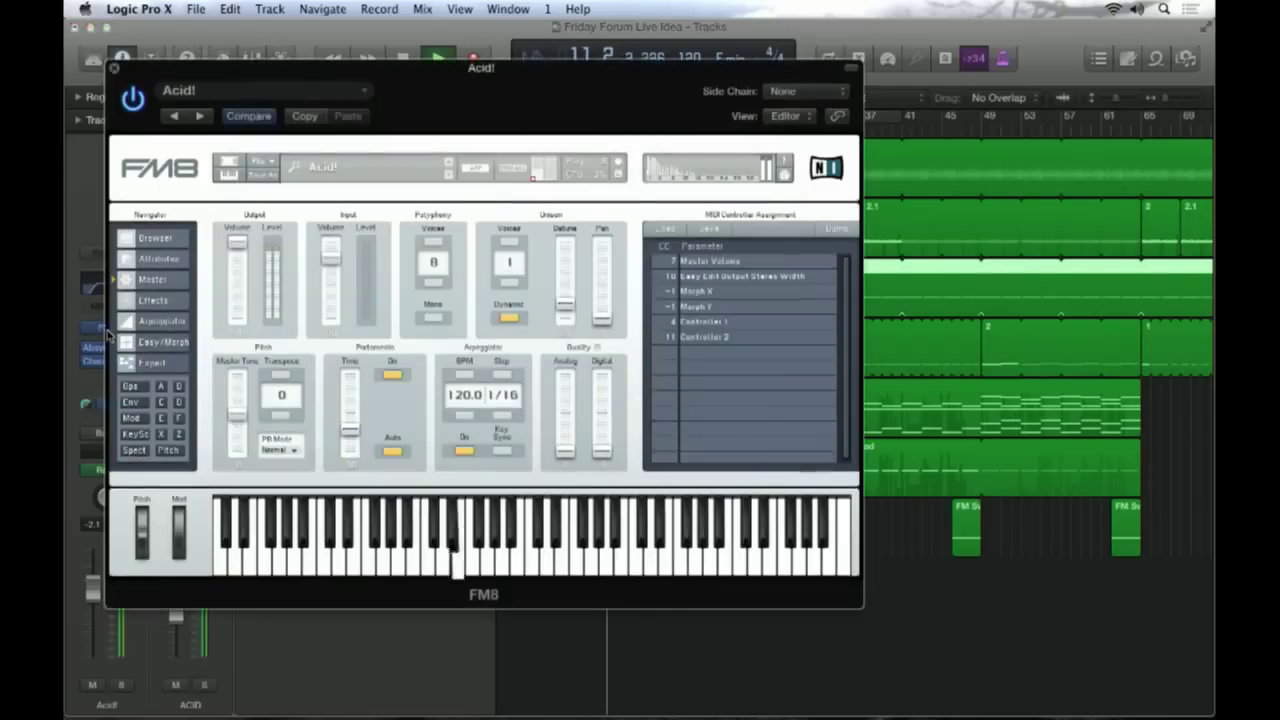
pyautogui.click(179, 418)
pyautogui.moveTo(467, 78); pyautogui.dragTo(543, 48)
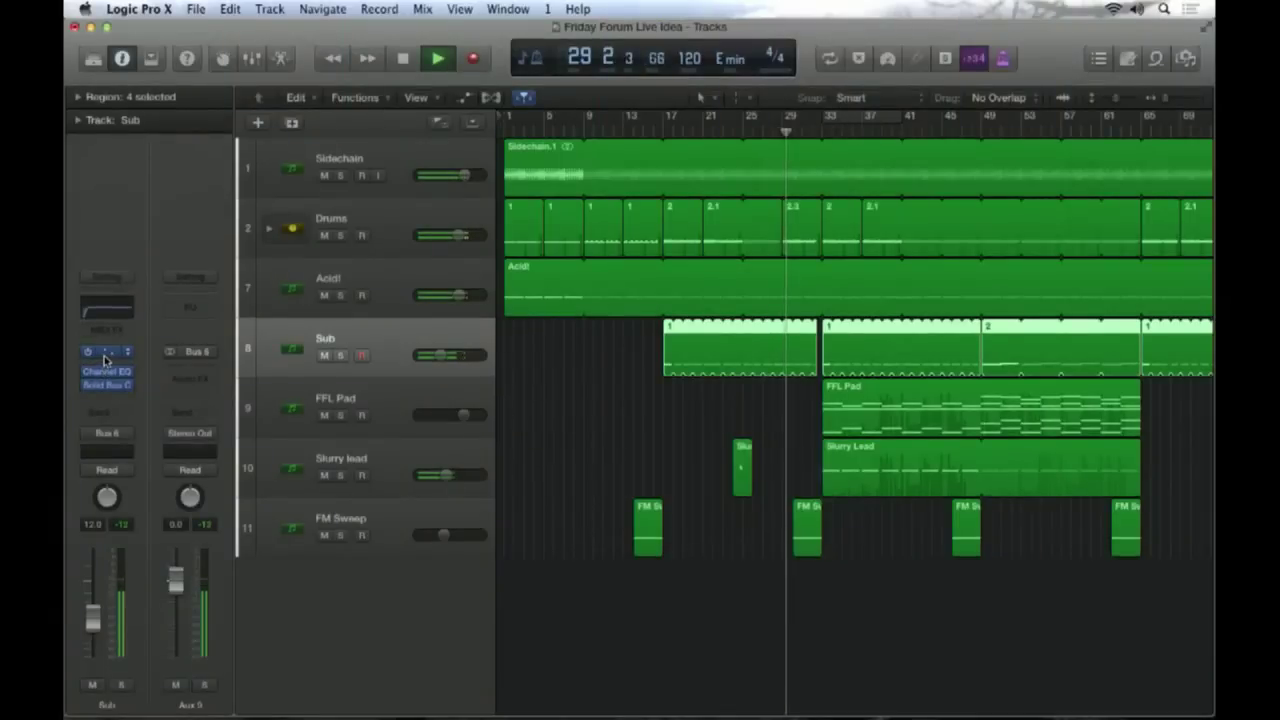
pyautogui.click(105, 354)
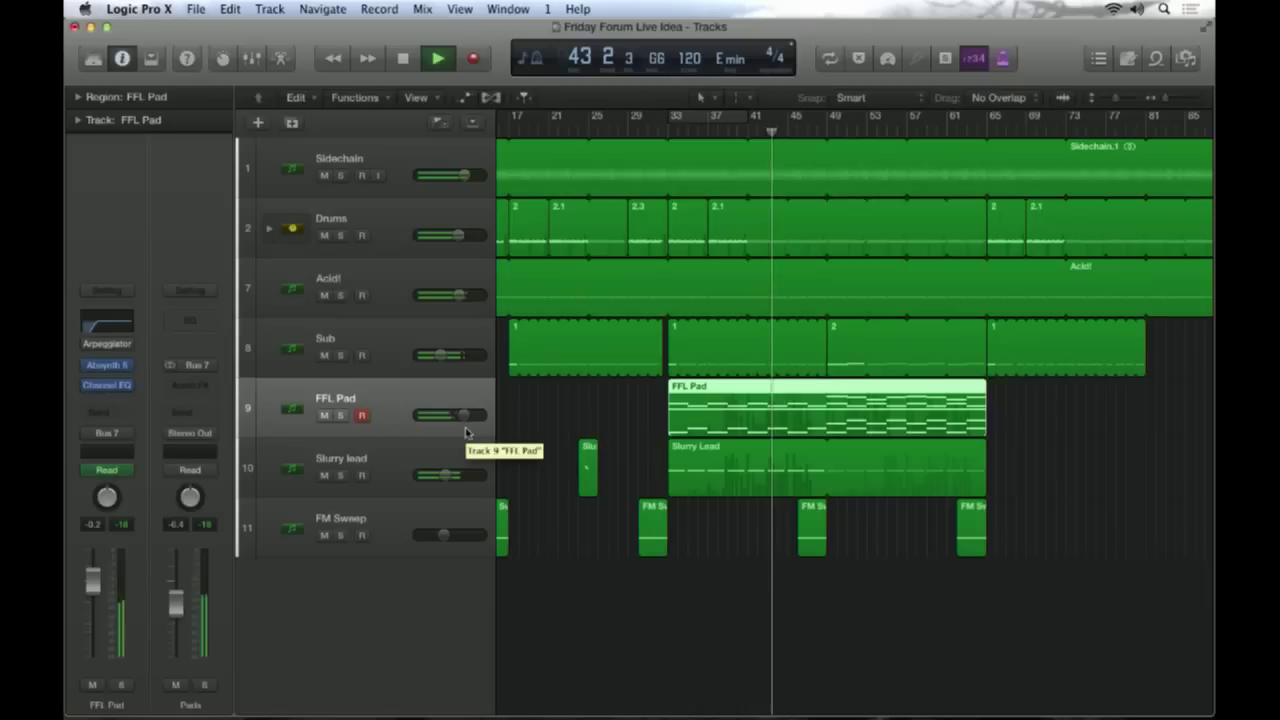
# Examine the Absynth 5 patch structure on the FFL Pad track, and open the FM Sweep track's instrument
pyautogui.click(112, 365)
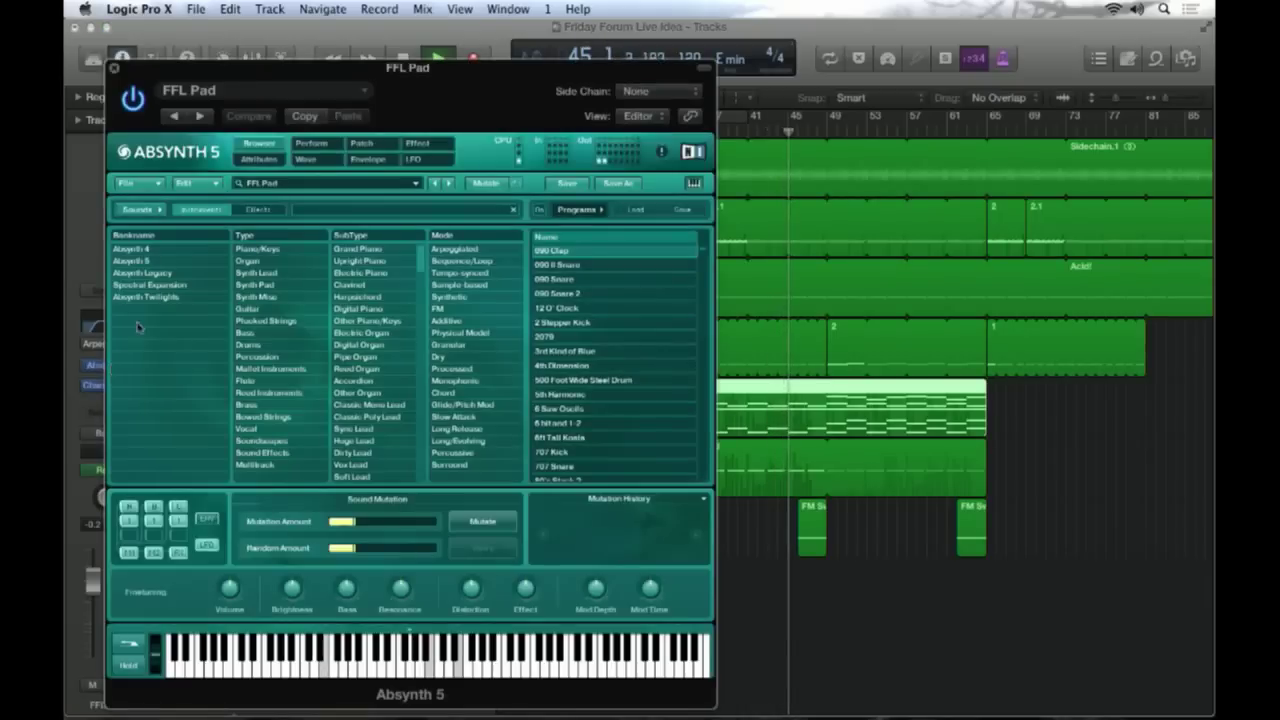
pyautogui.click(361, 143)
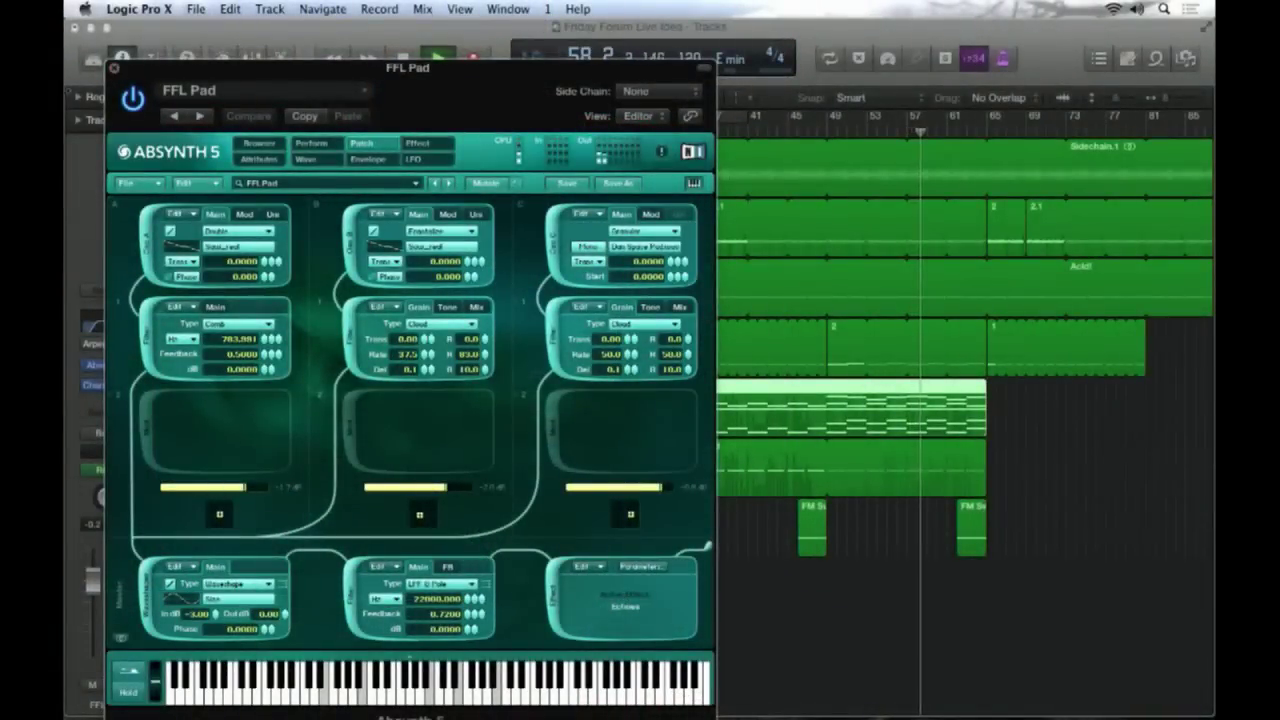
pyautogui.click(113, 68)
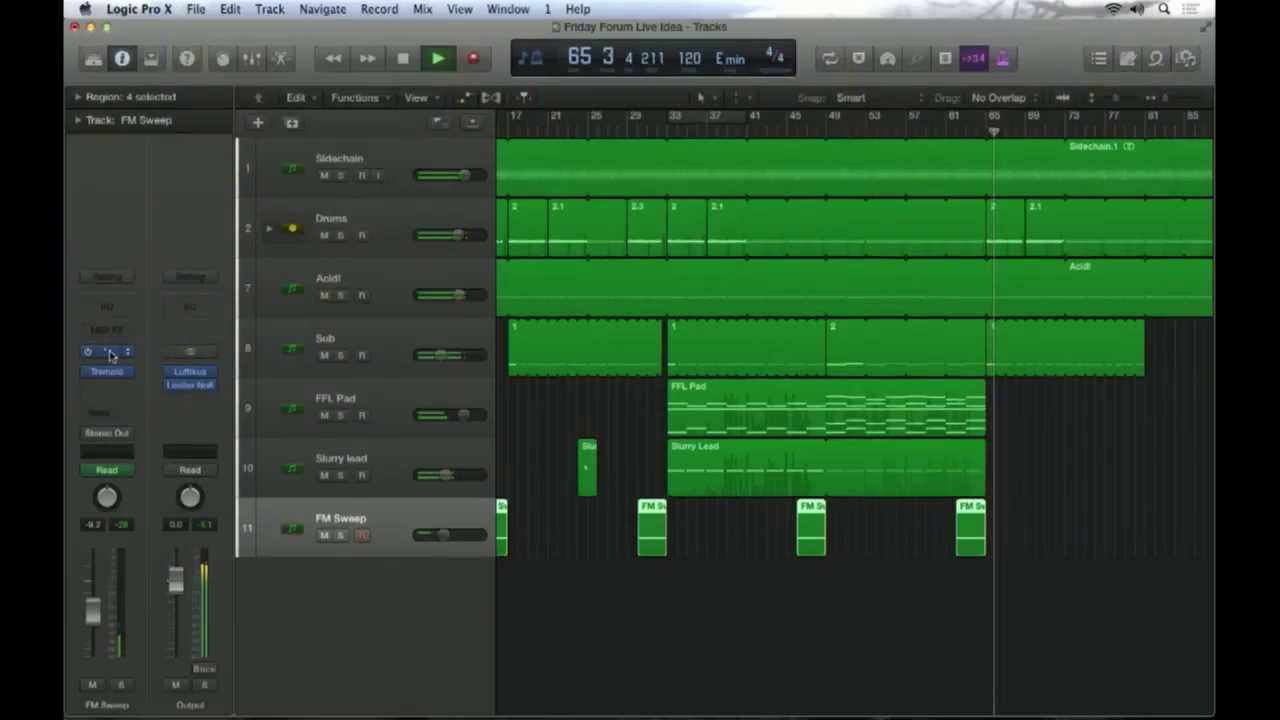
pyautogui.click(115, 356)
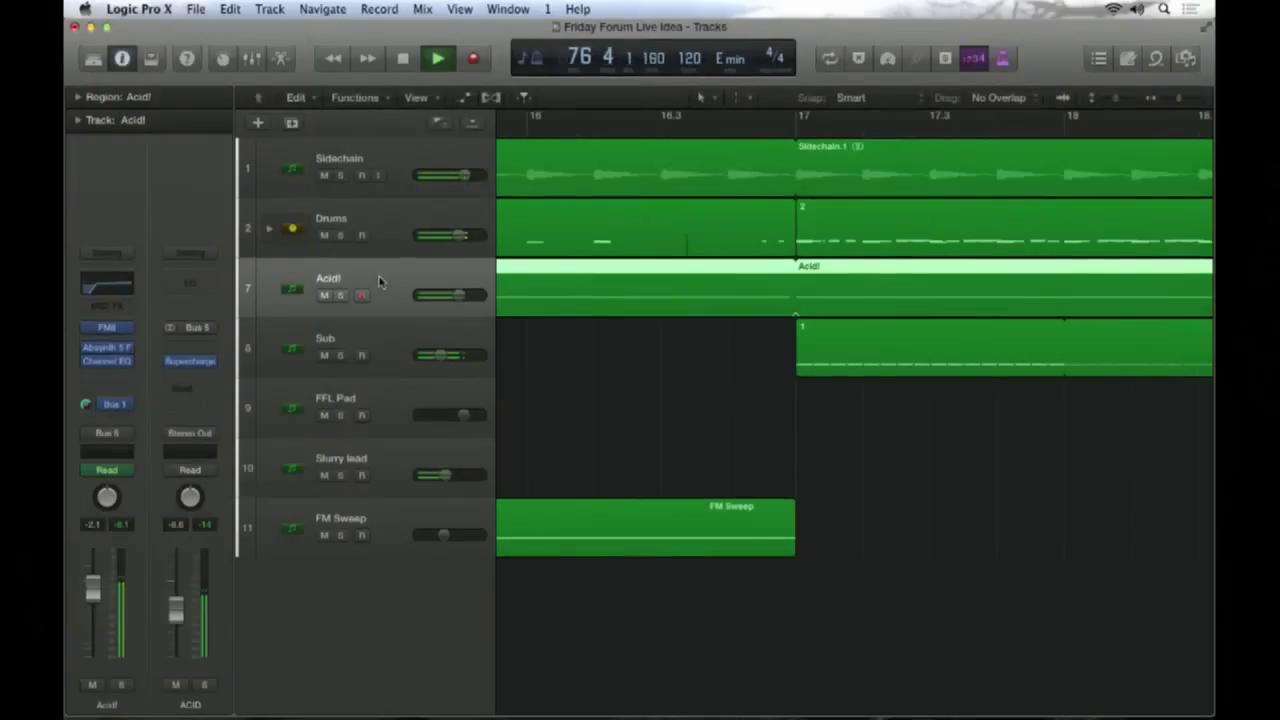
# Examine the Acid! track's FM8 automation curve towards the end of the arrangement, around bars 91 to 97
pyautogui.press('super+Down')
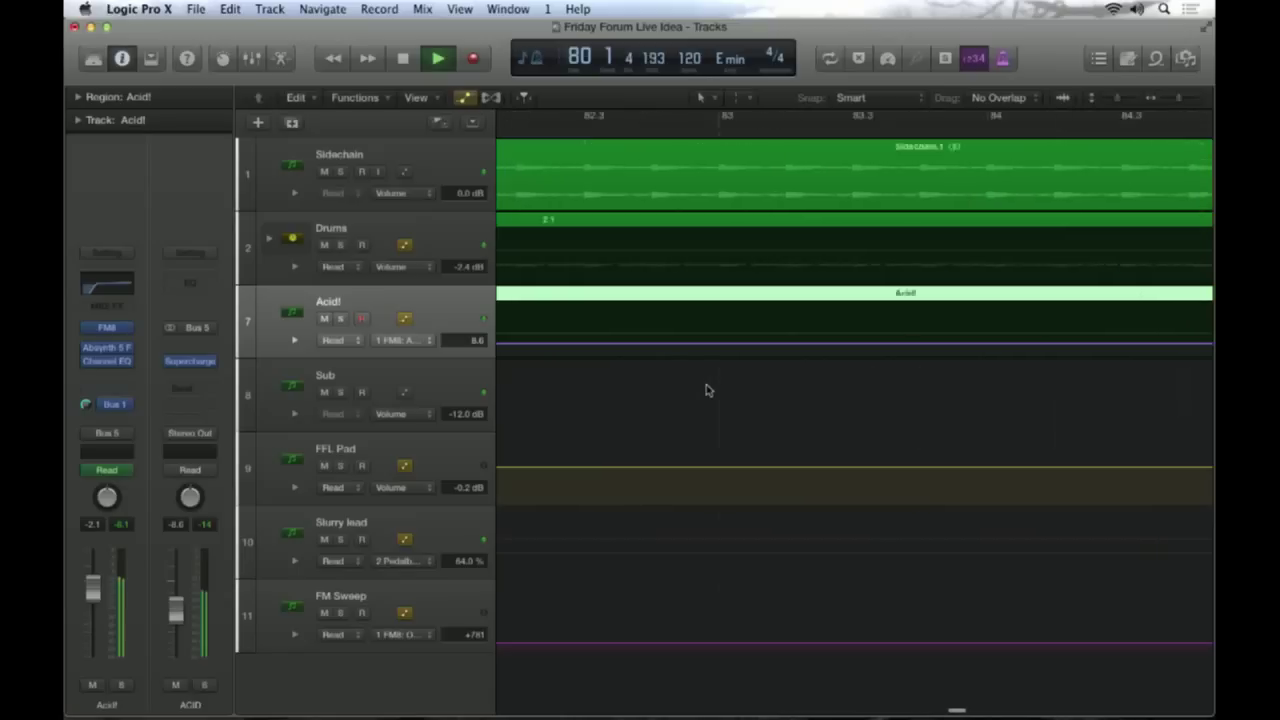
pyautogui.press('super+z')
pyautogui.press('super+Left')
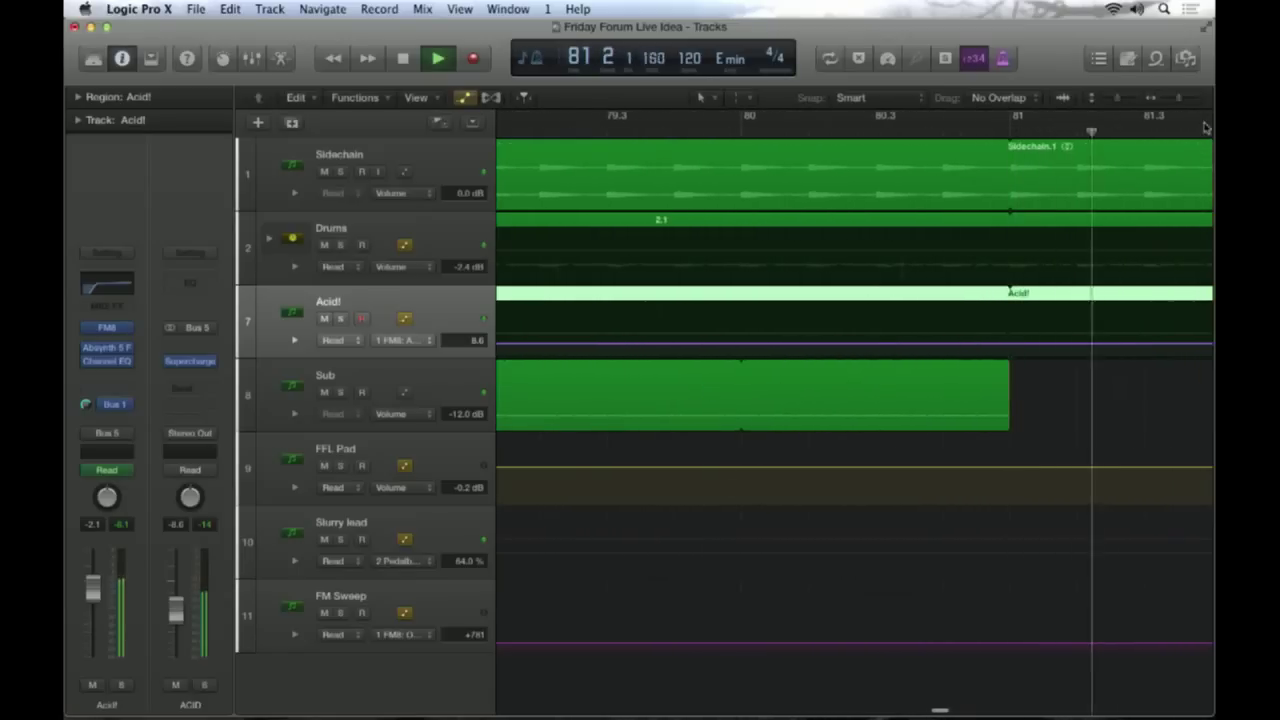
pyautogui.hscroll(15, 1112, 352)
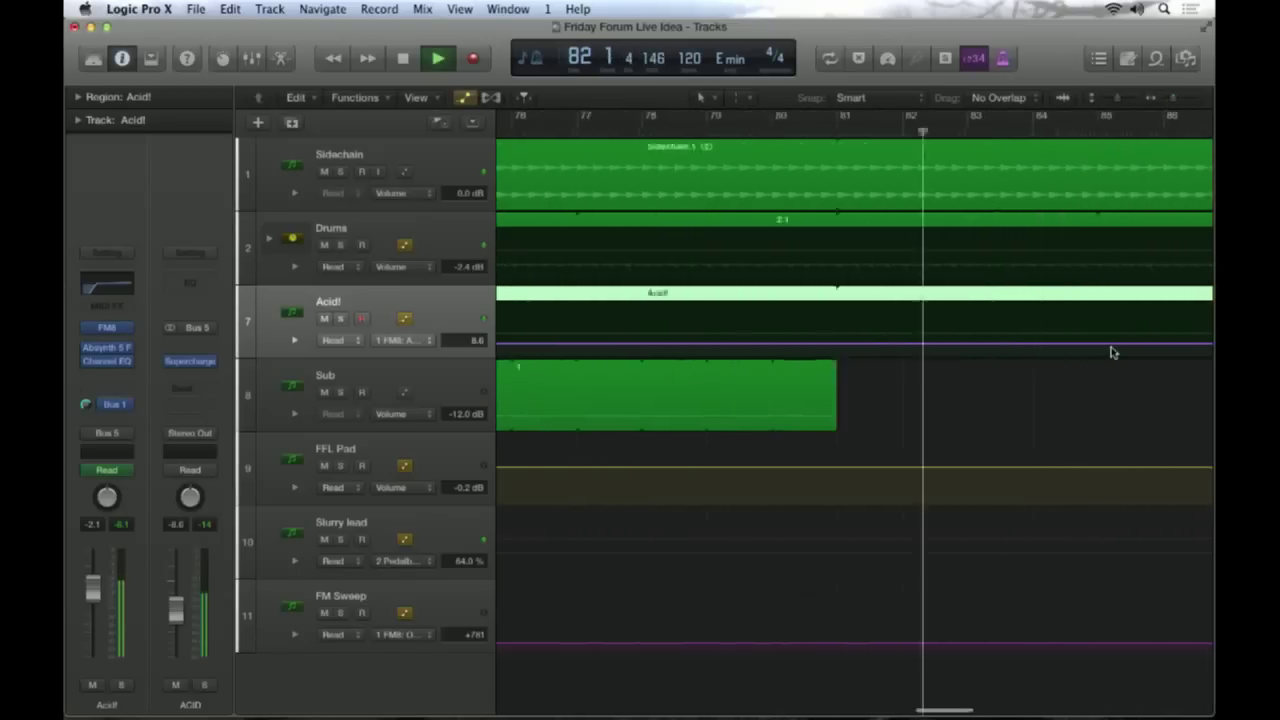
pyautogui.hscroll(-7, 1112, 352)
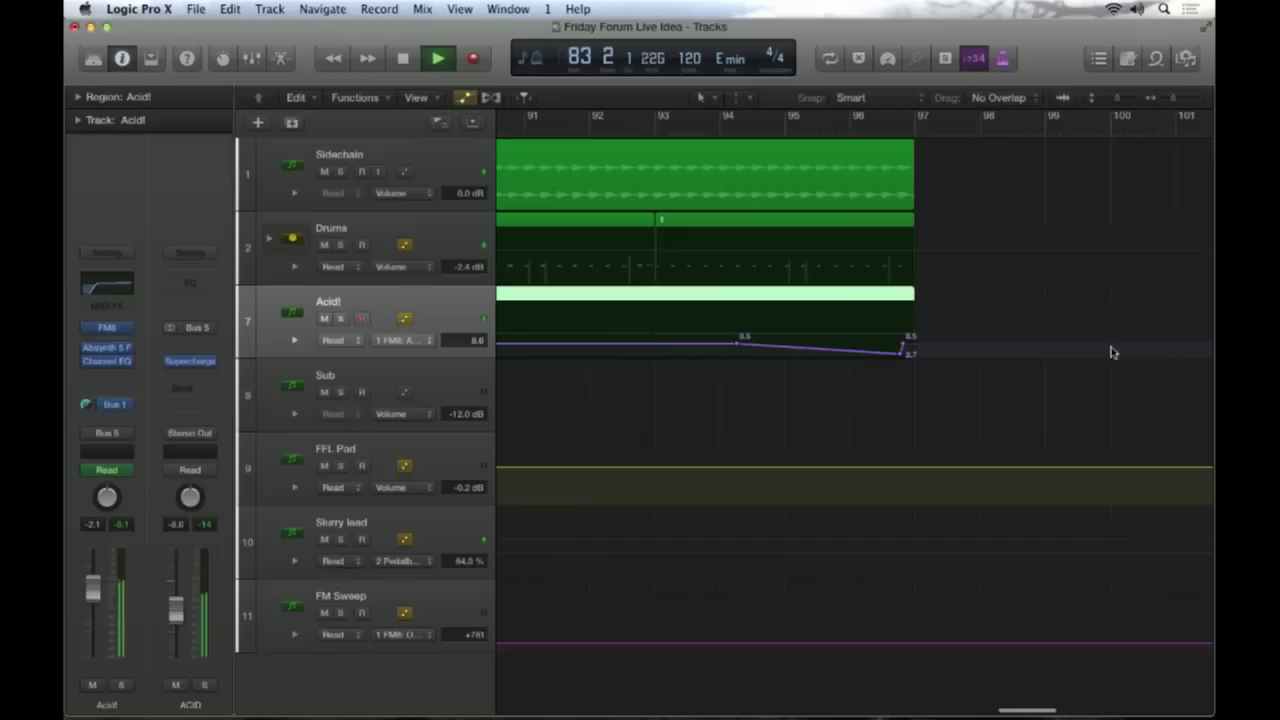
# Open the Acid! track's FM8 instrument to view its arpeggiator pattern
pyautogui.click(107, 328)
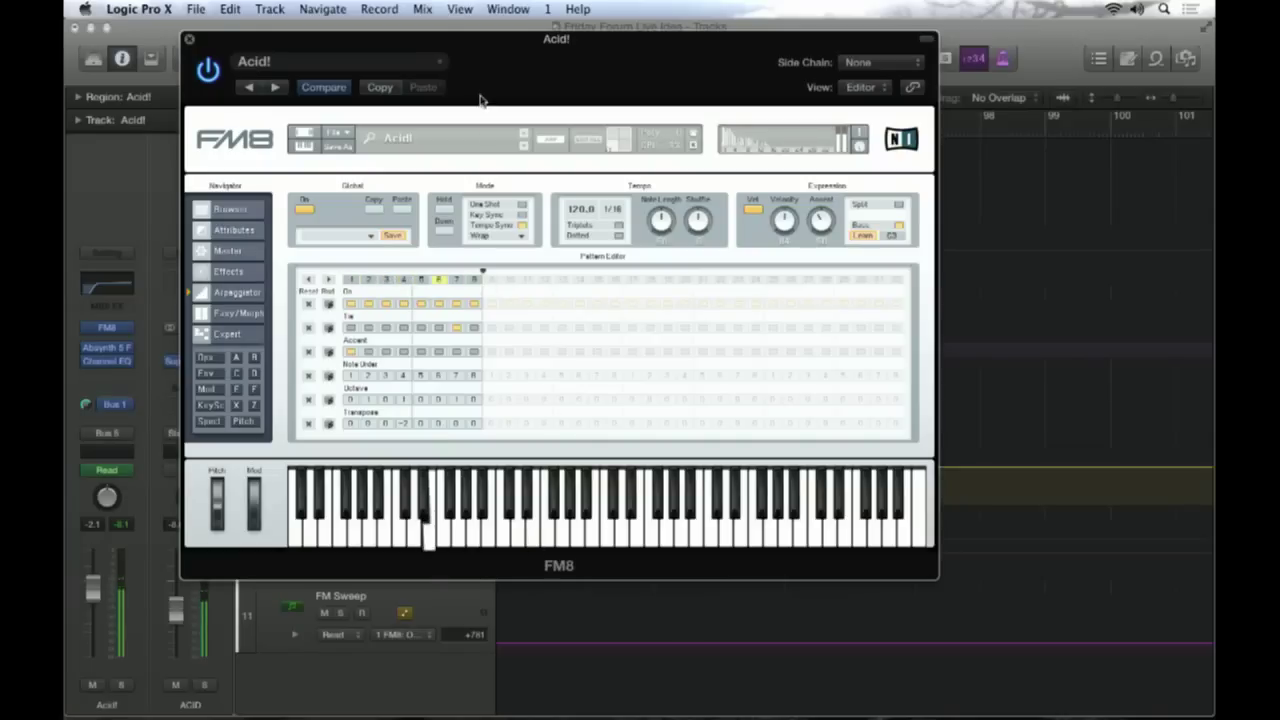
pyautogui.moveTo(458, 42); pyautogui.dragTo(449, 102)
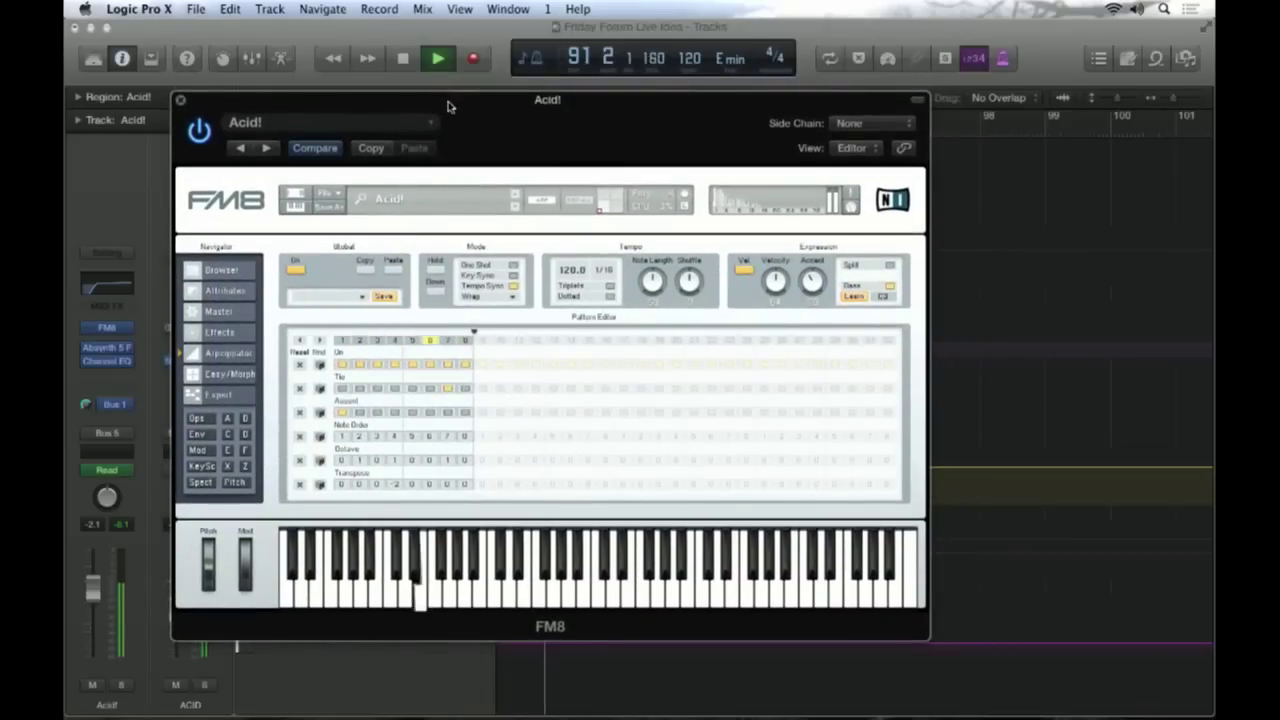
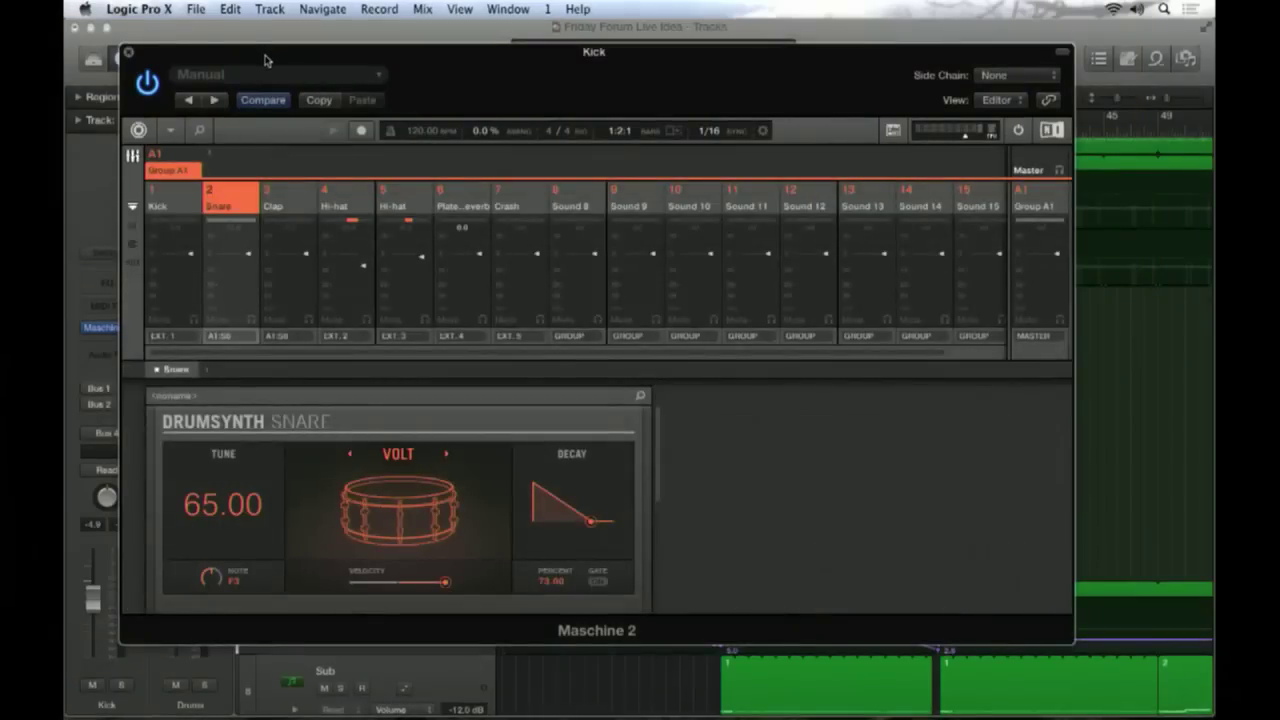
# Loop bars 21 to 29 and play the section with the Drums stack soloed
pyautogui.moveTo(265, 57); pyautogui.dragTo(765, 84)
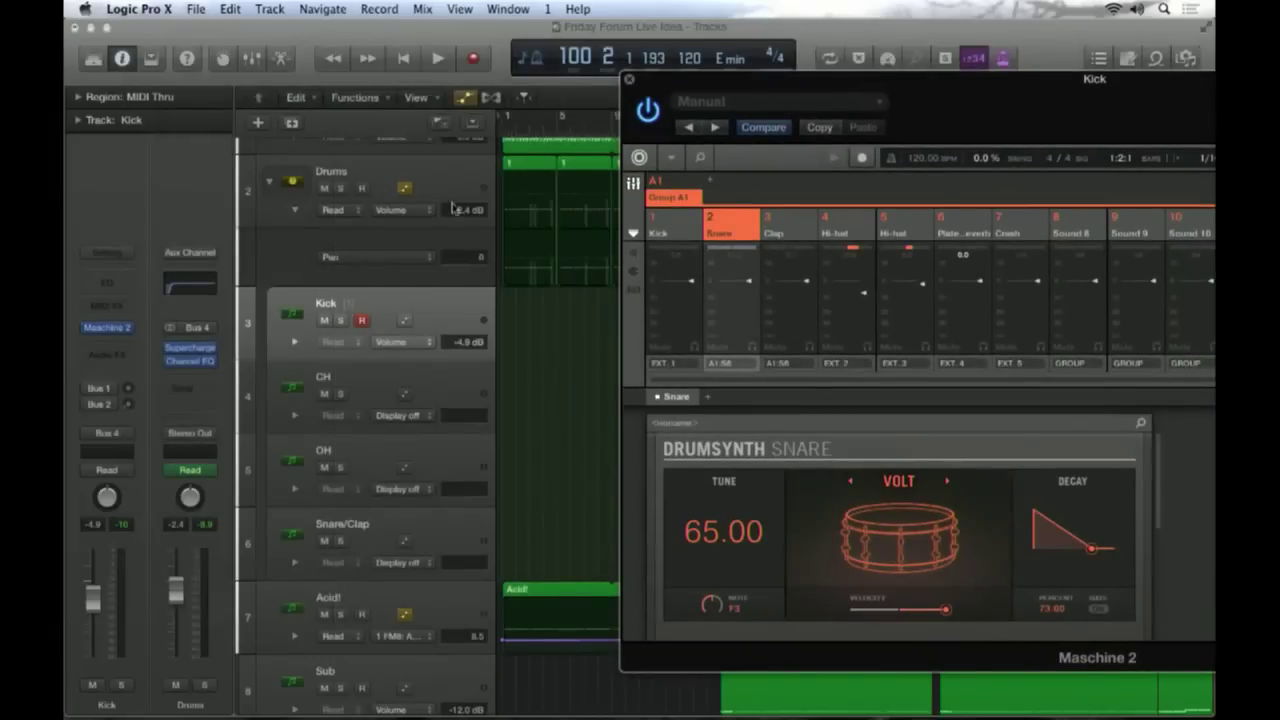
pyautogui.click(628, 79)
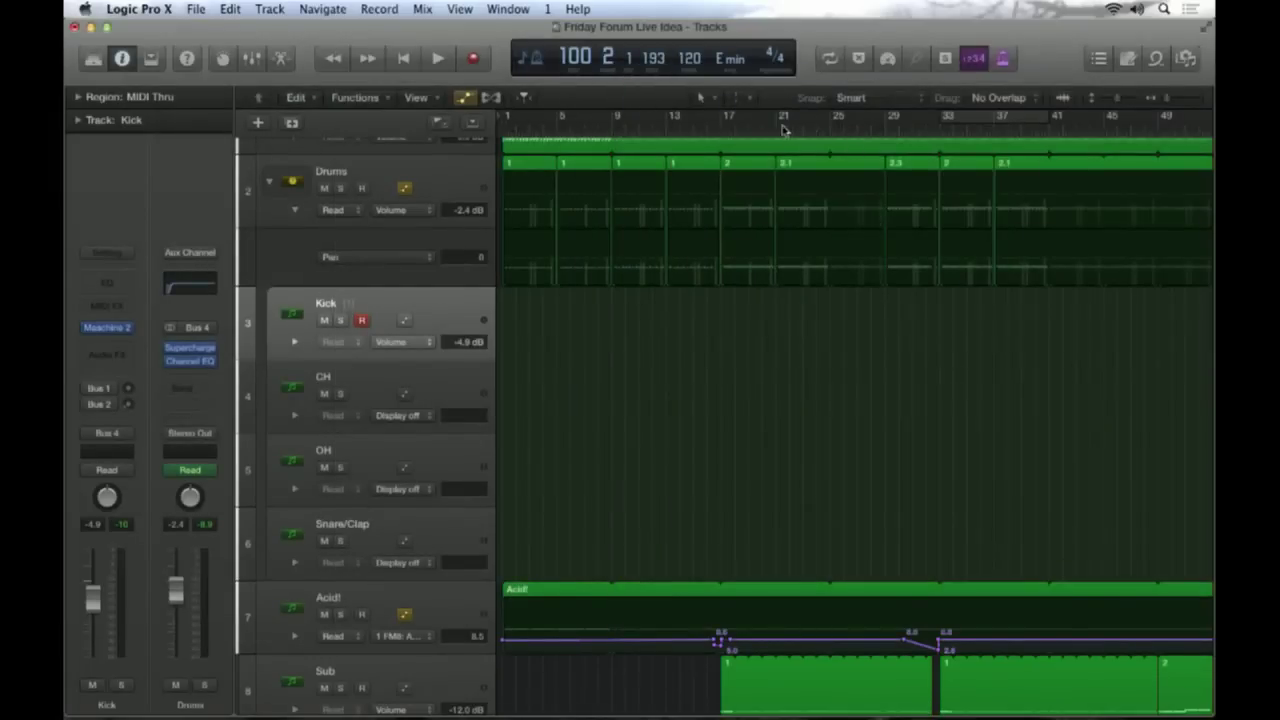
pyautogui.moveTo(776, 121); pyautogui.dragTo(880, 118)
pyautogui.press('space')
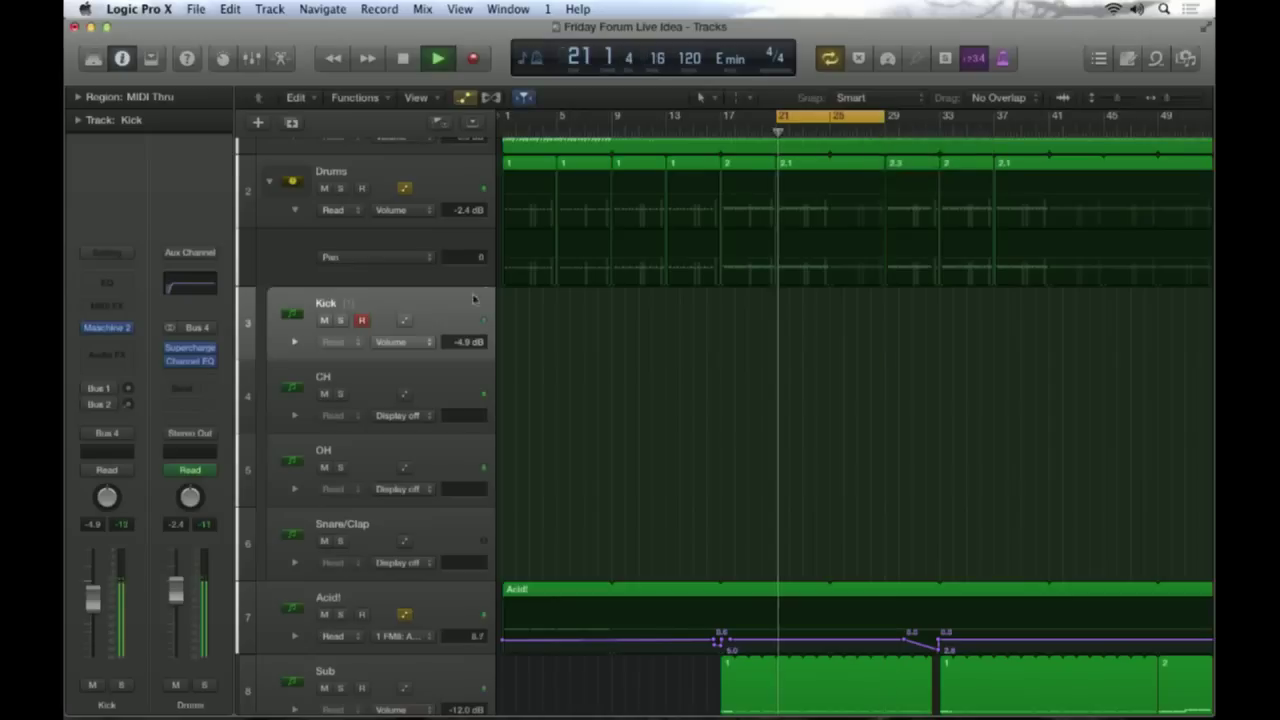
pyautogui.click(340, 188)
# Reopen Maschine 2 on the Kick track and inspect the Plate Reverb and Compressor effects on sound 6
pyautogui.click(107, 327)
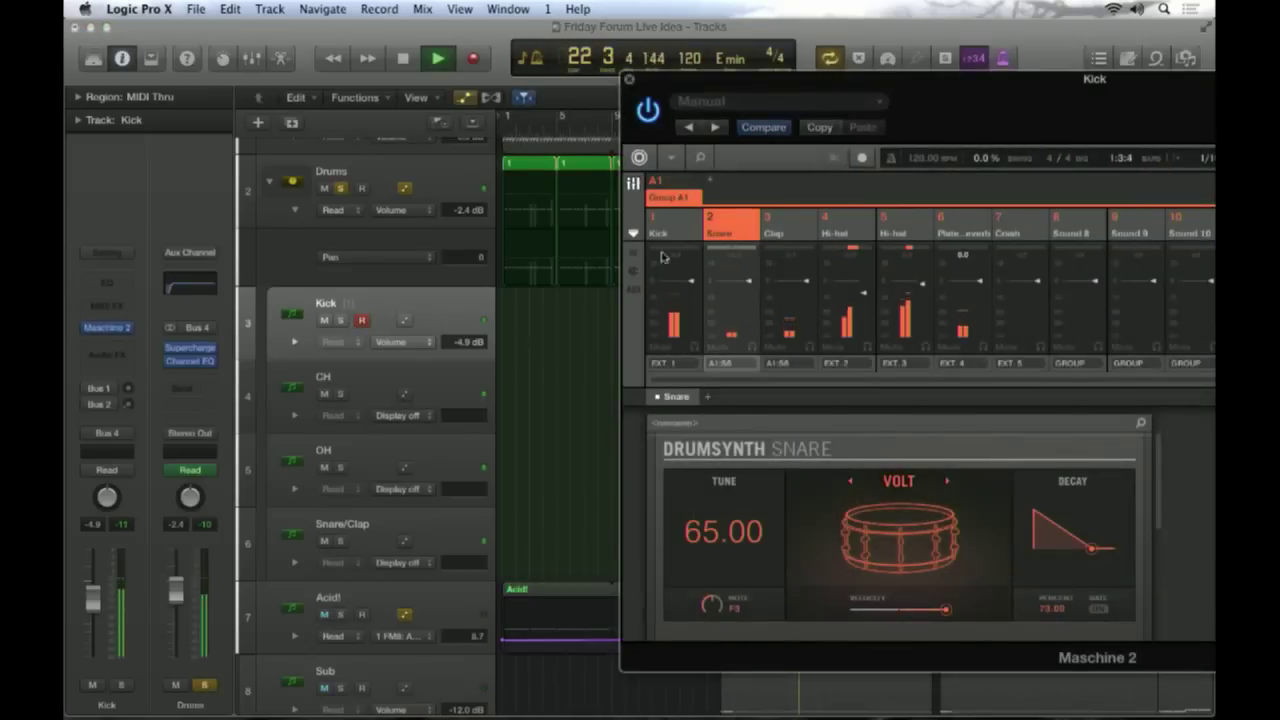
pyautogui.moveTo(757, 83); pyautogui.dragTo(310, 31)
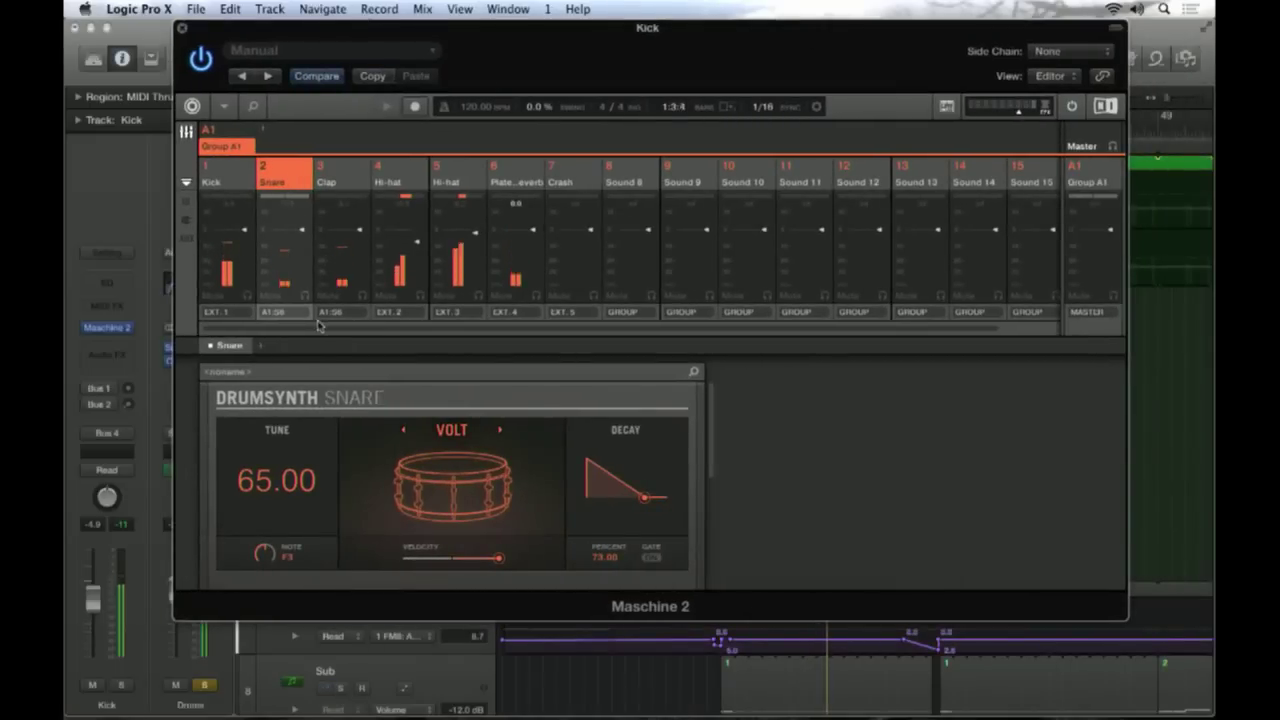
pyautogui.click(517, 226)
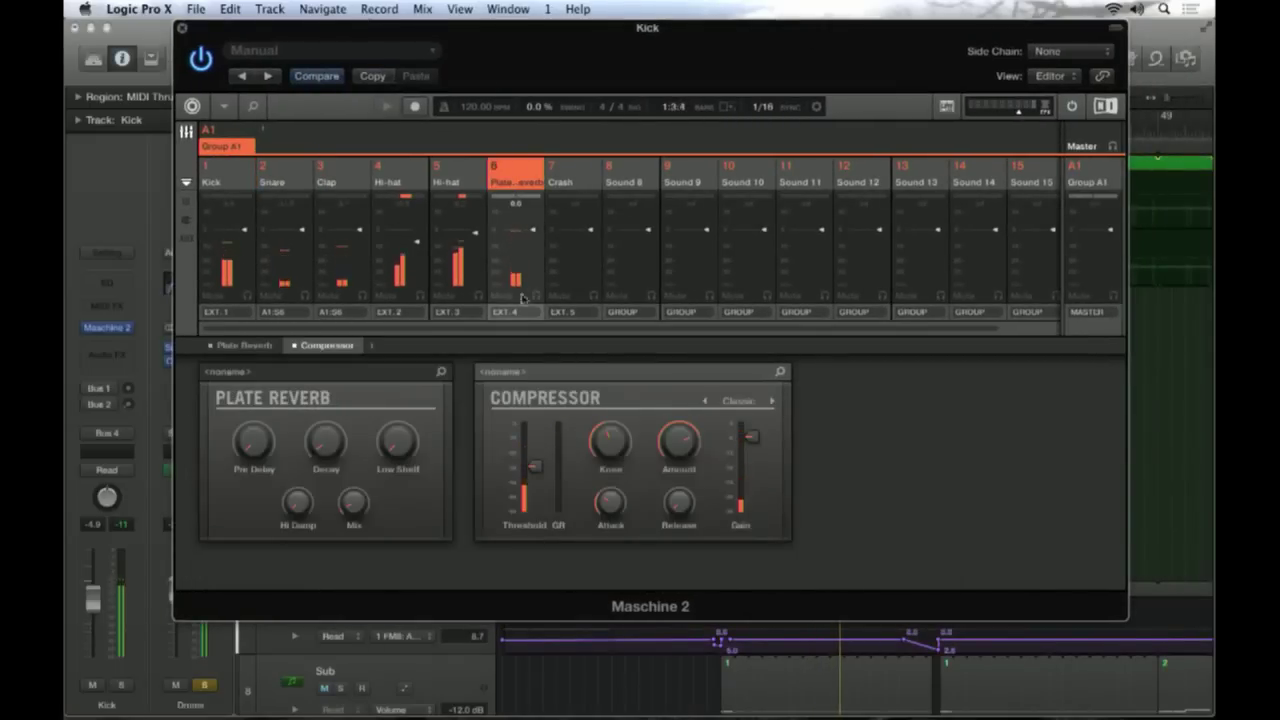
pyautogui.moveTo(669, 436)
pyautogui.moveTo(340, 476); pyautogui.dragTo(340, 510)
pyautogui.moveTo(626, 432)
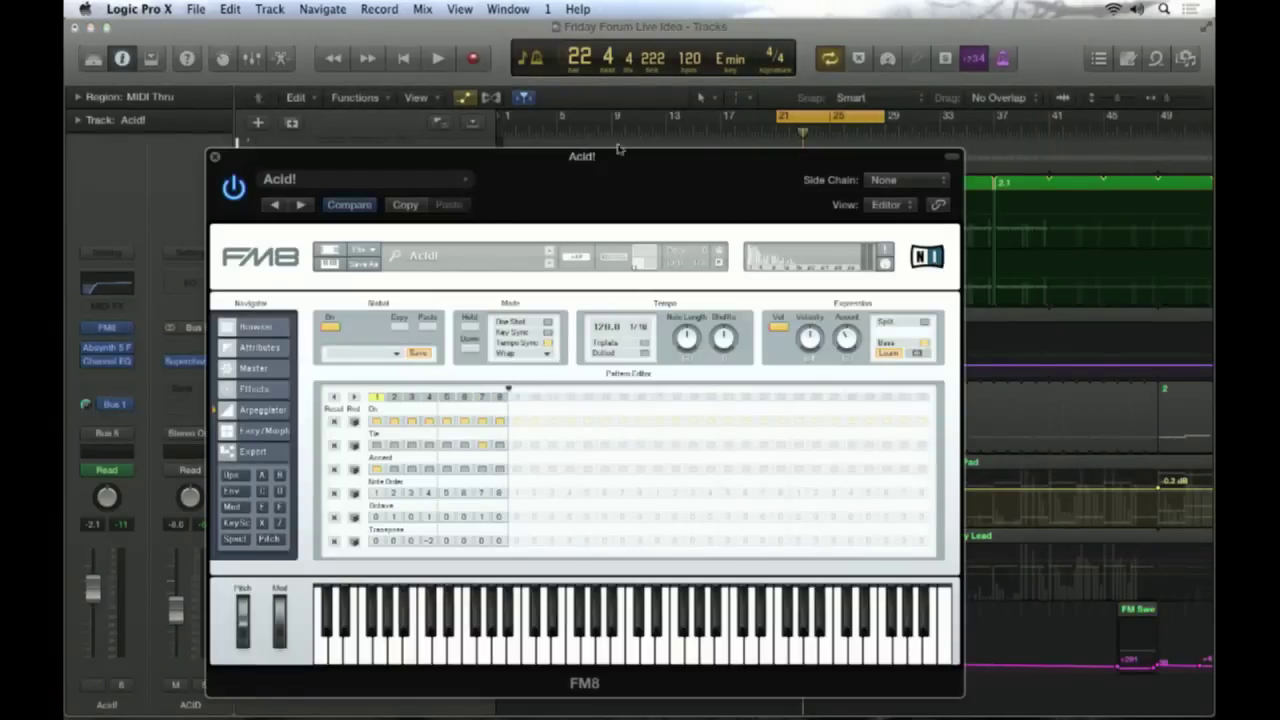
# Move the FM8 window aside to uncover the track list and select the Acid! track
pyautogui.moveTo(612, 163); pyautogui.dragTo(630, 63)
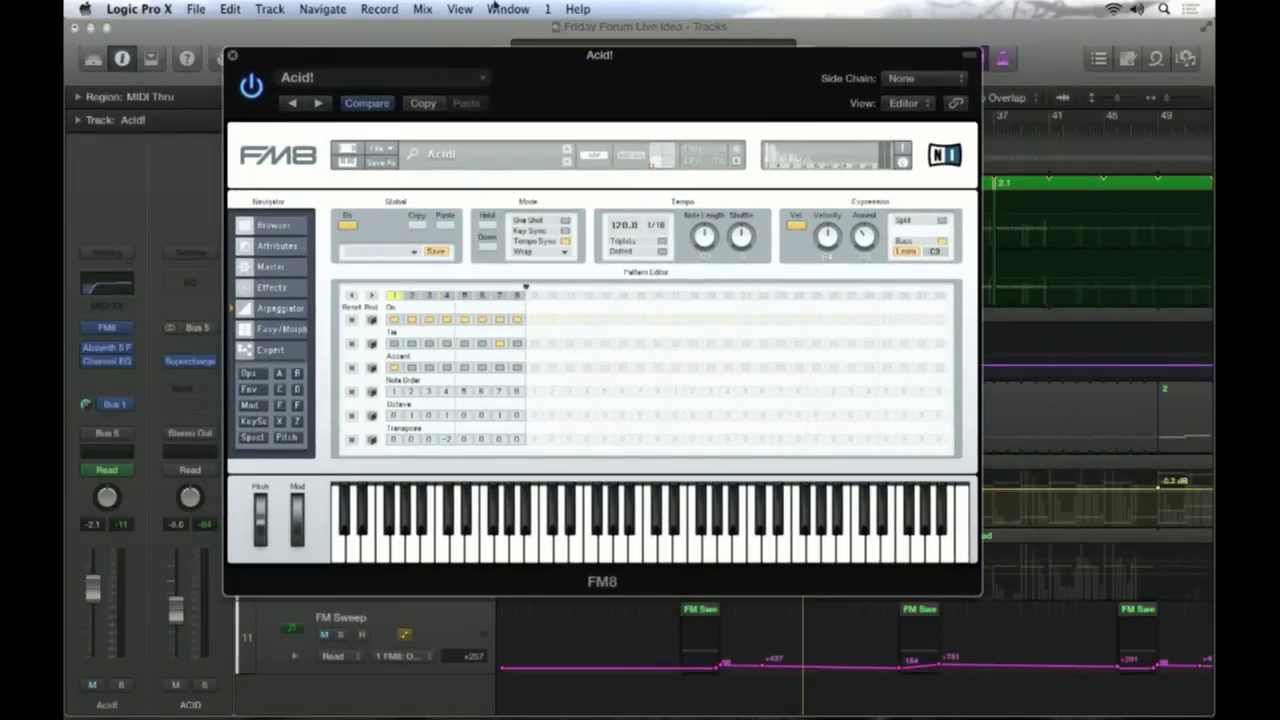
pyautogui.moveTo(463, 58); pyautogui.dragTo(920, 41)
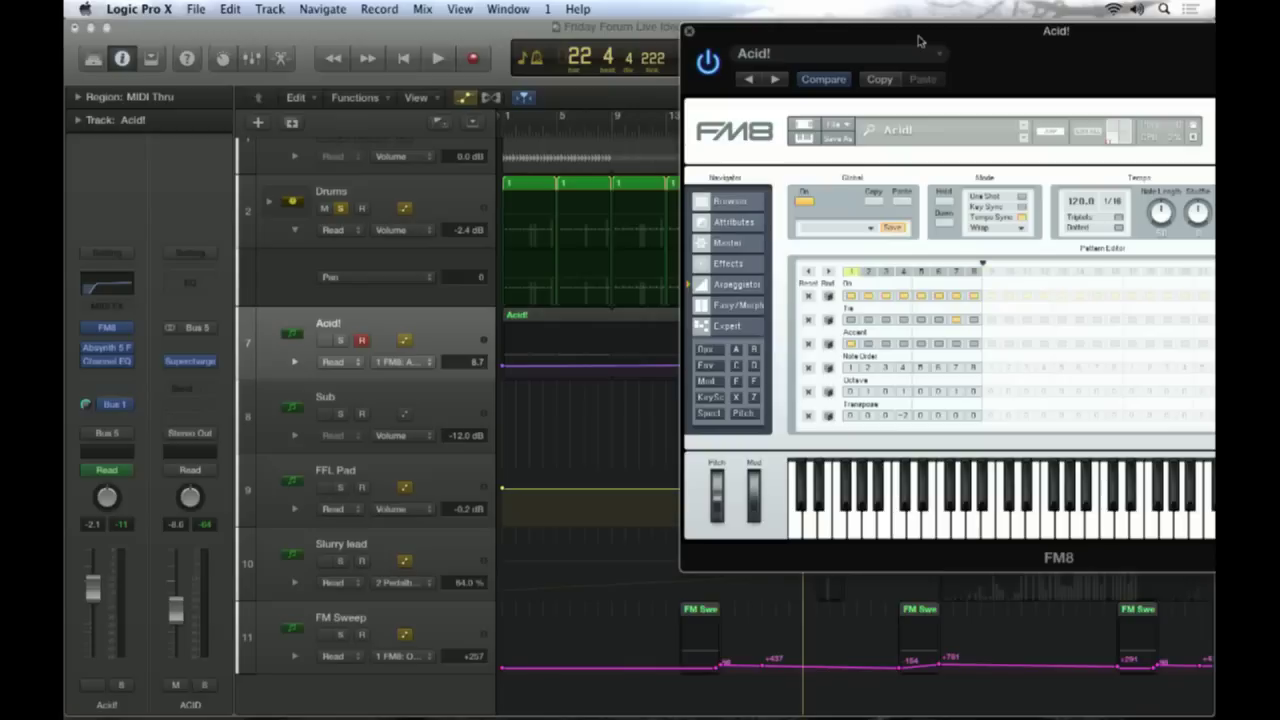
pyautogui.click(353, 350)
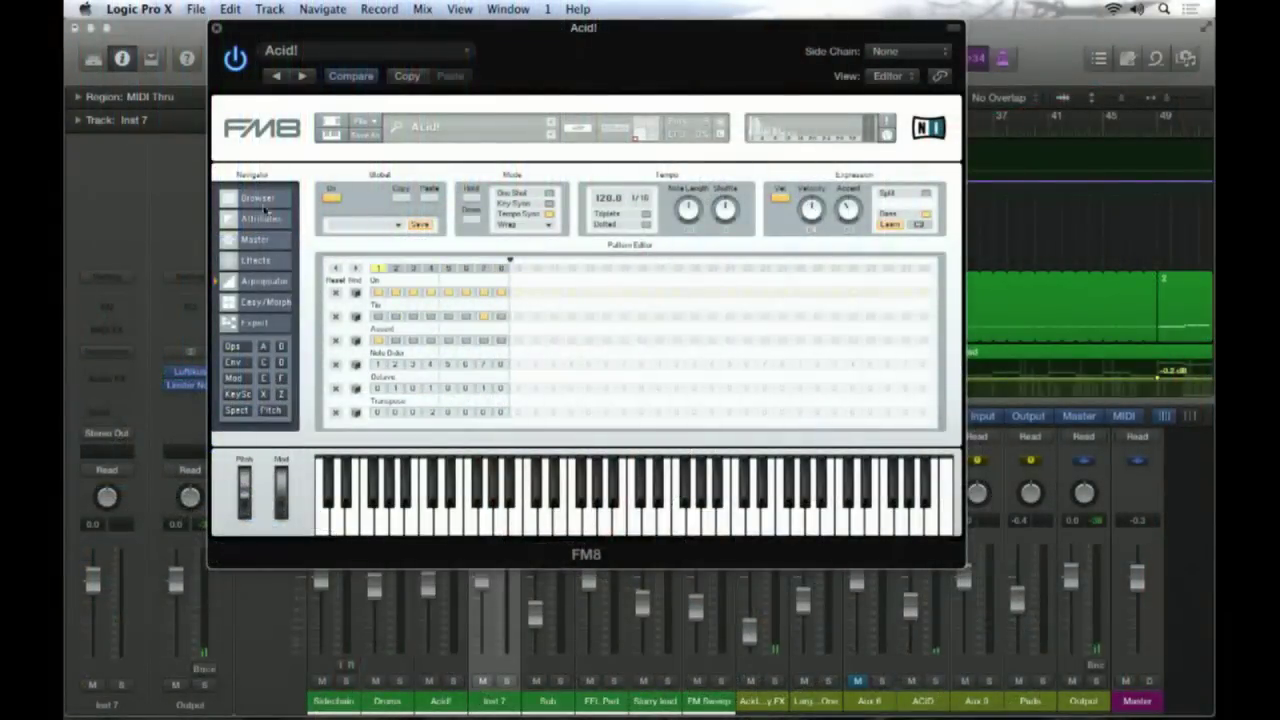
# Show FM8's Expert page for the Acid! sound to examine its operator F settings and FM matrix
pyautogui.click(262, 322)
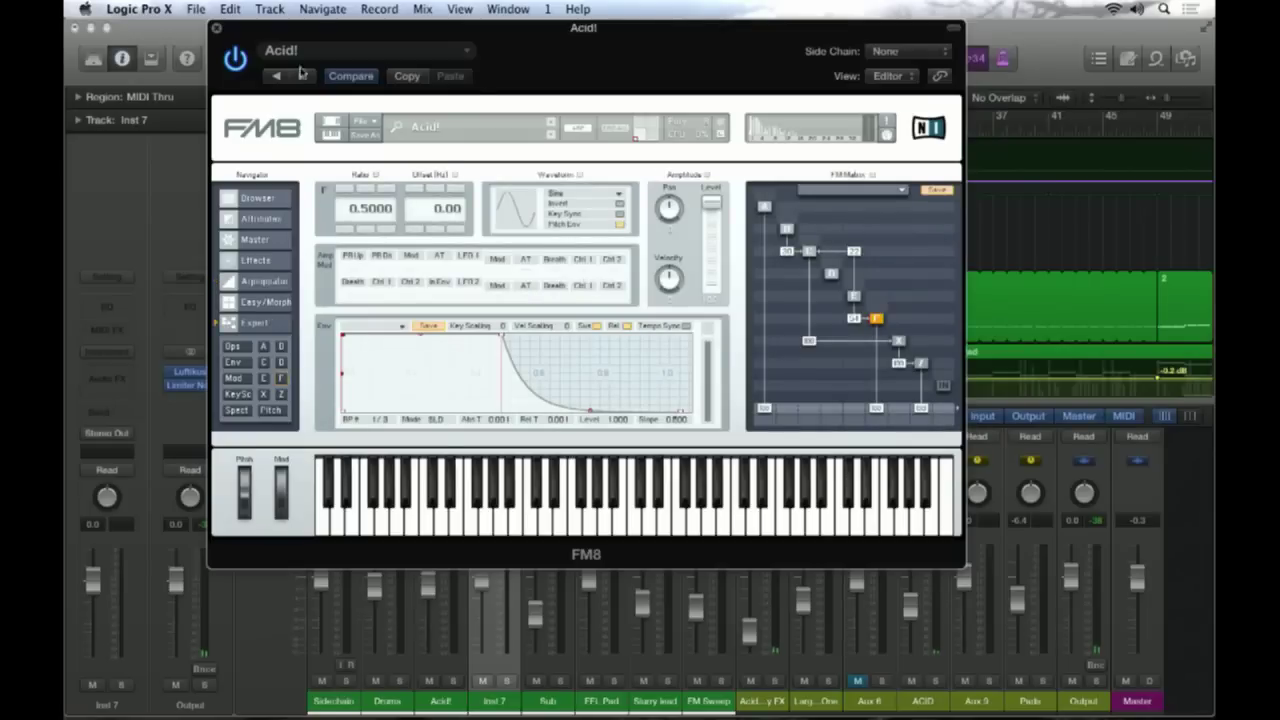
pyautogui.moveTo(368, 28); pyautogui.dragTo(270, 53)
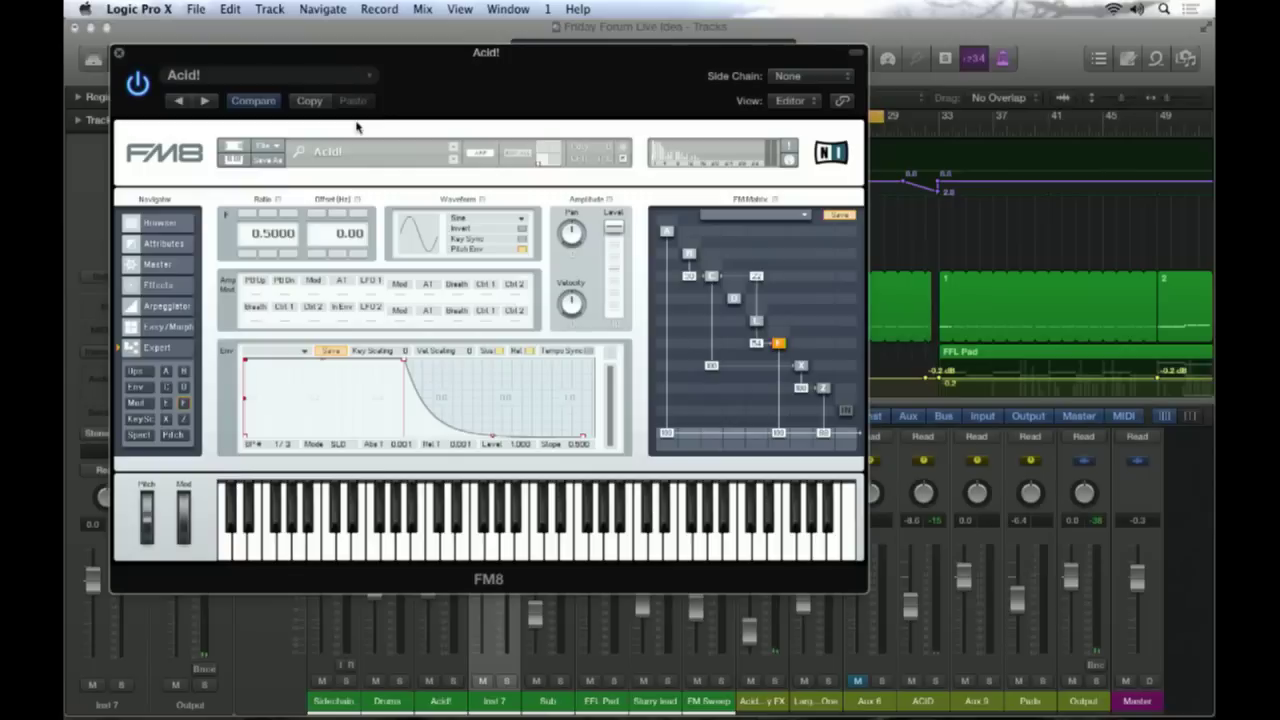
pyautogui.moveTo(470, 55); pyautogui.dragTo(401, 47)
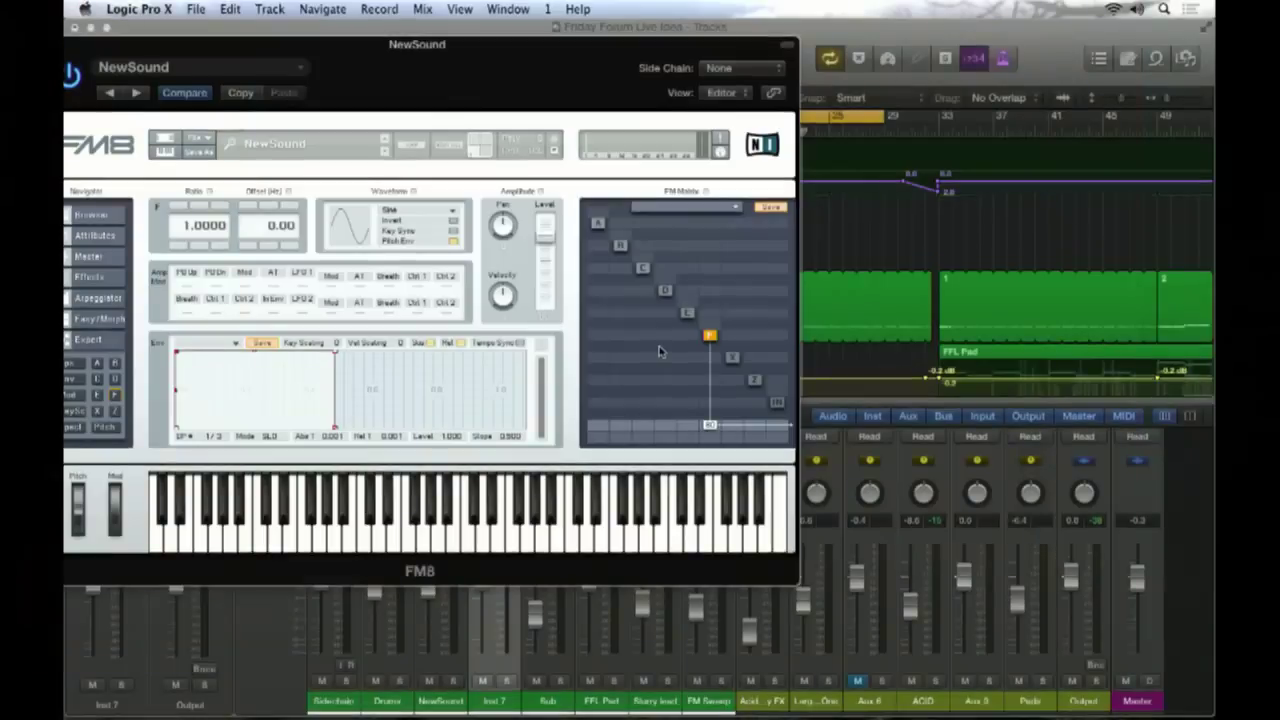
# Move the FM8 window off the track list and solo the Inst 7 and NewSound tracks
pyautogui.moveTo(362, 52); pyautogui.dragTo(822, 74)
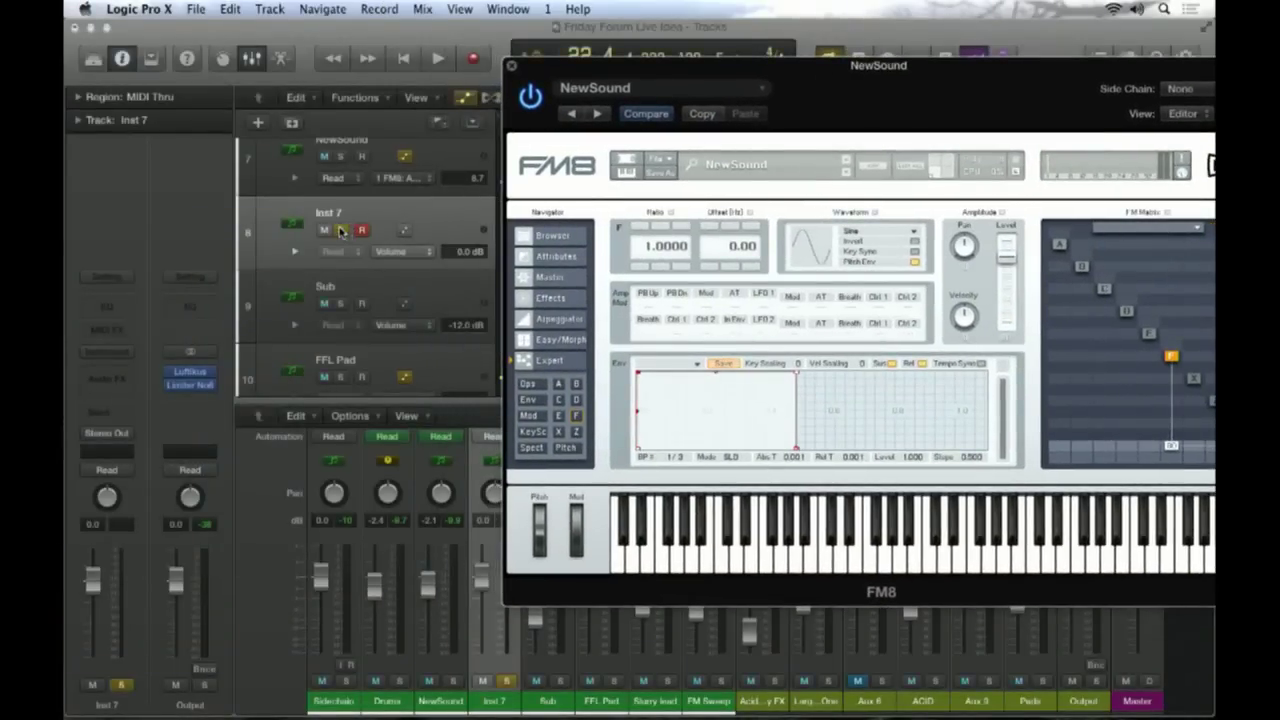
pyautogui.click(340, 230)
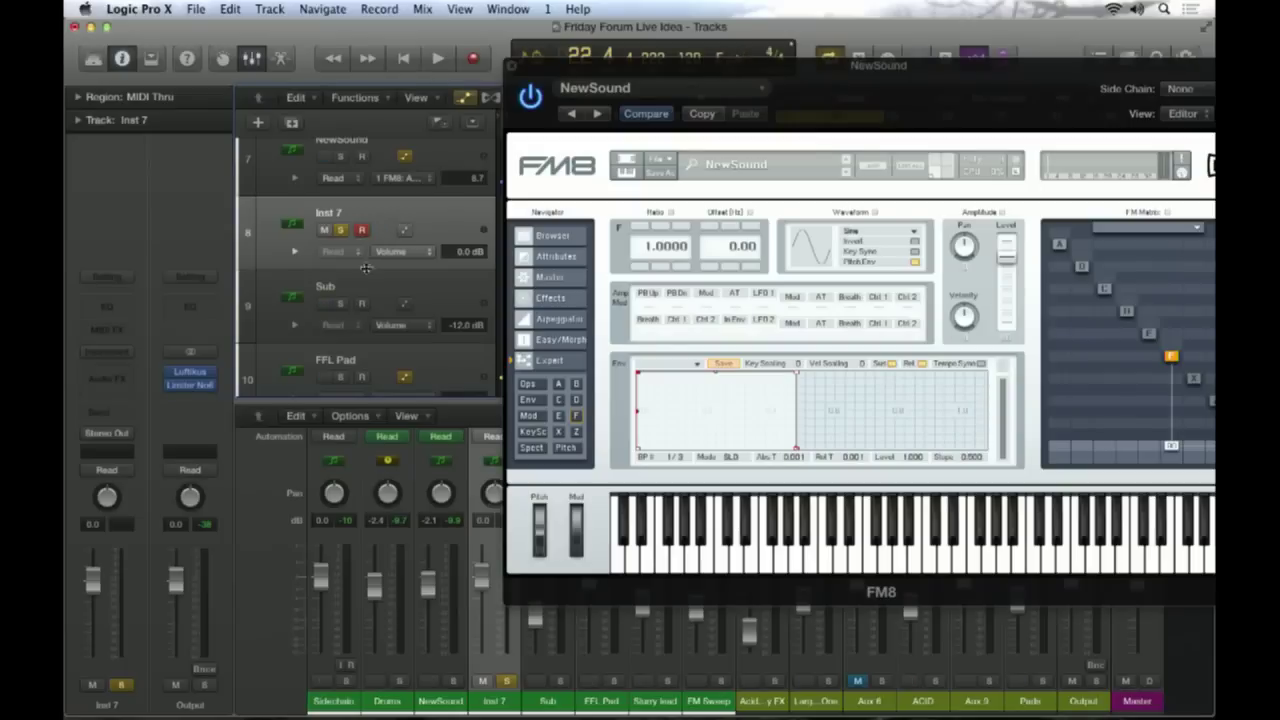
pyautogui.scroll(10, 380, 296)
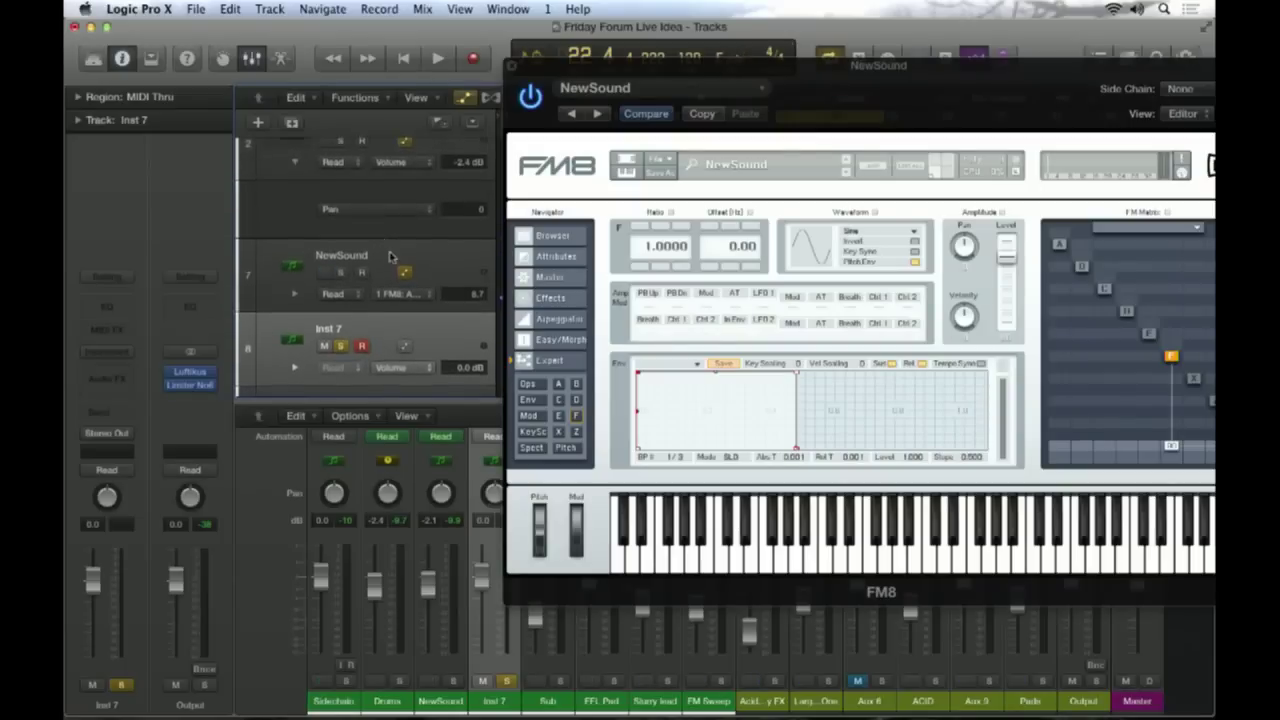
pyautogui.scroll(-3, 394, 257)
pyautogui.click(407, 291)
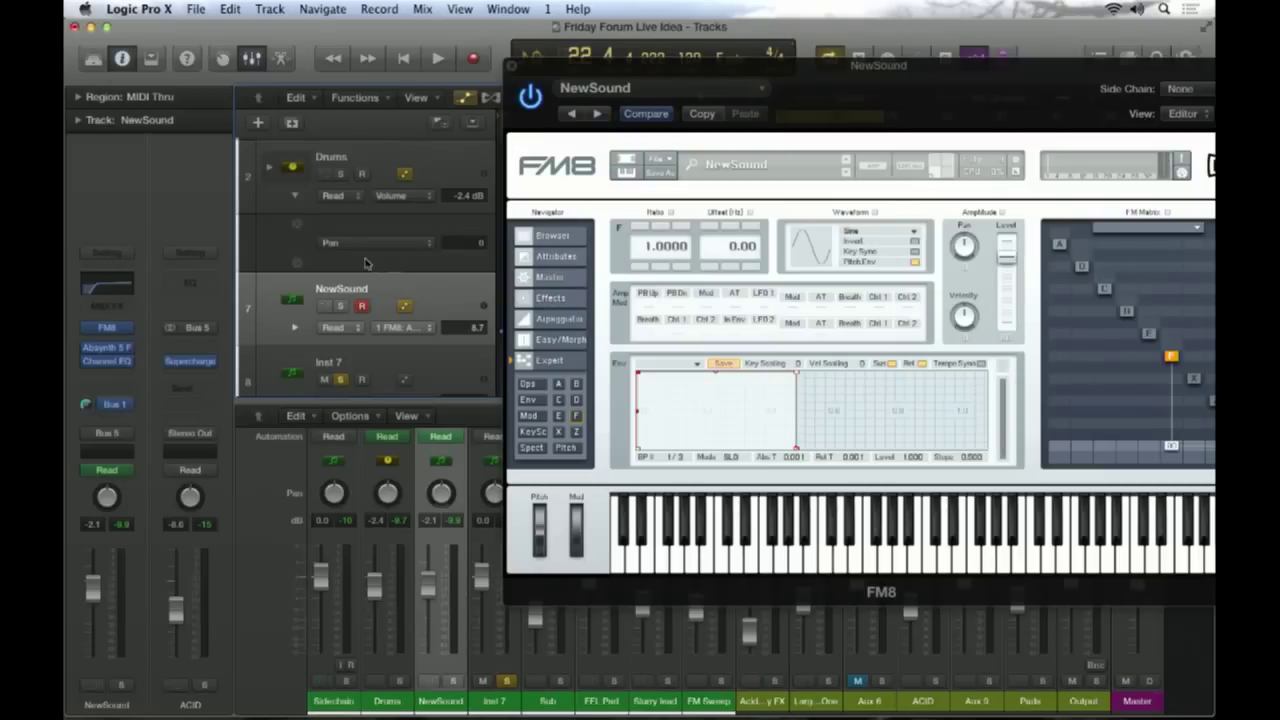
pyautogui.click(342, 307)
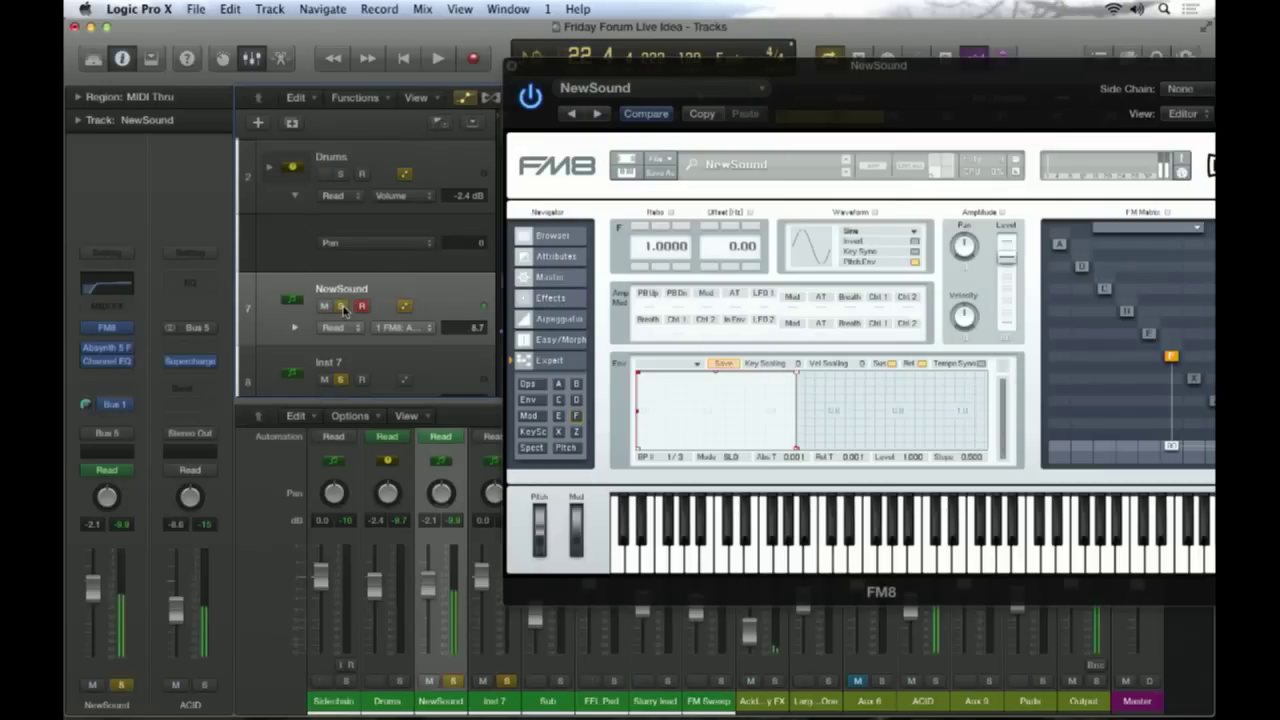
# Bypass the NewSound track's Absynth 5 FX and Channel EQ inserts, and modulate operator F with operator E at 50 in the FM matrix
pyautogui.click(1172, 448)
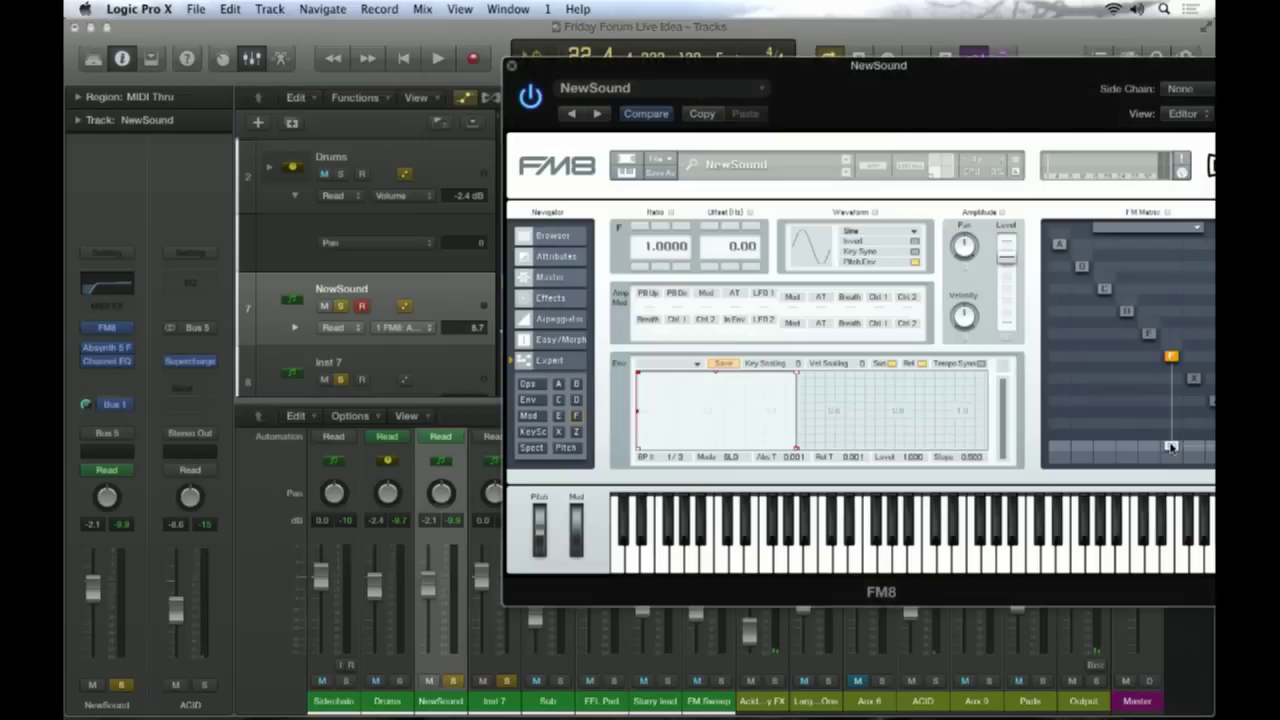
pyautogui.moveTo(880, 74); pyautogui.dragTo(740, 52)
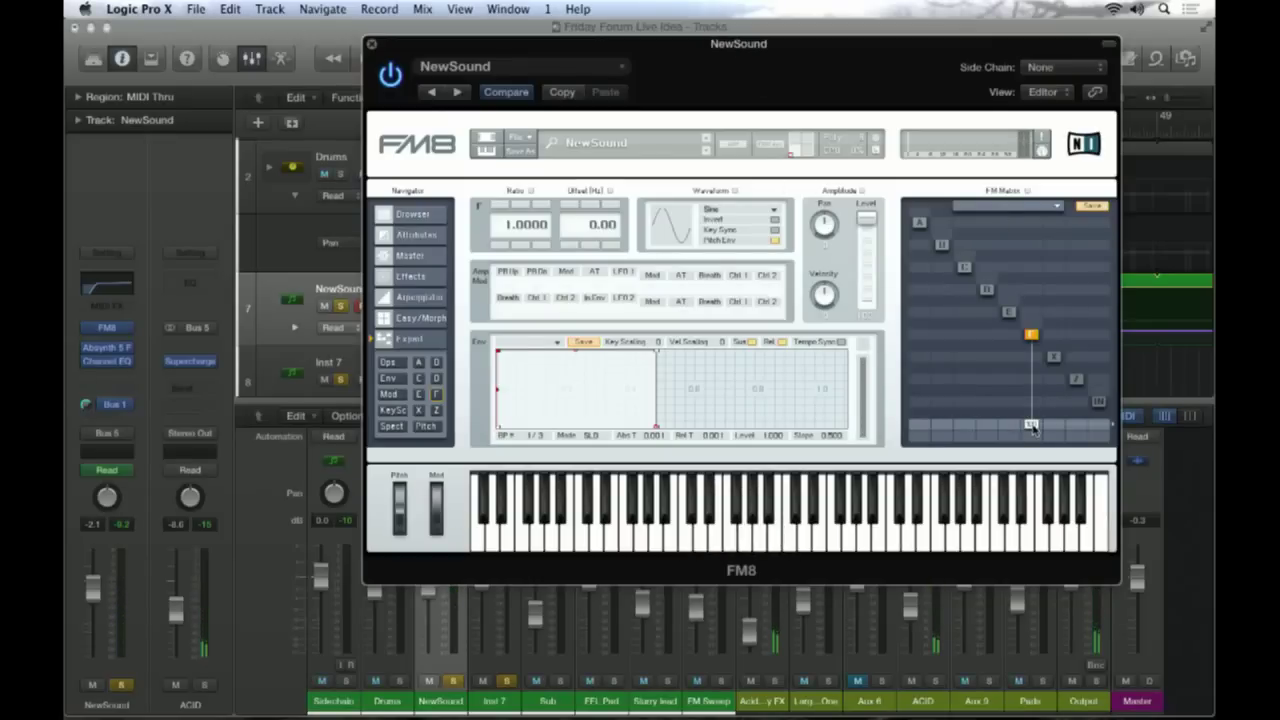
pyautogui.moveTo(88, 352)
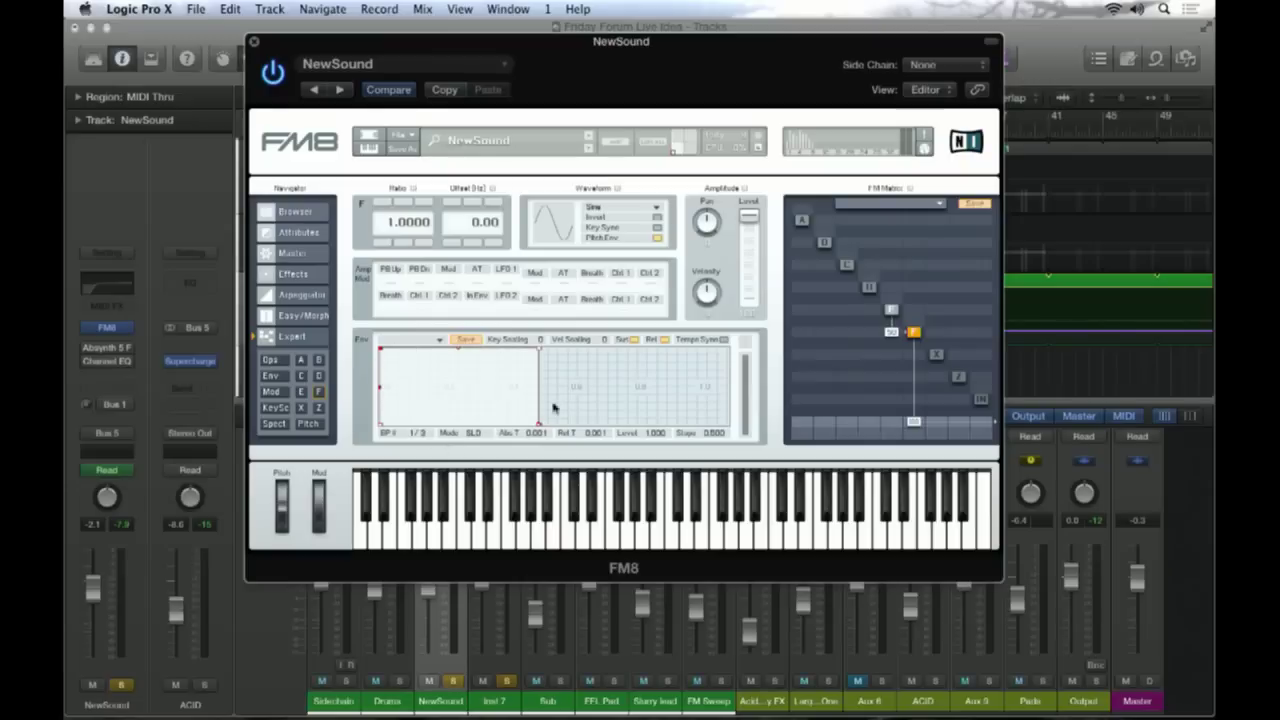
# Shape operator F's envelope into a quick decay and set the ratios of operators F and E to 0.5
pyautogui.moveTo(540, 352)
pyautogui.mouseDown()
pyautogui.moveTo(468, 443)
pyautogui.moveTo(440, 447)
pyautogui.mouseUp()
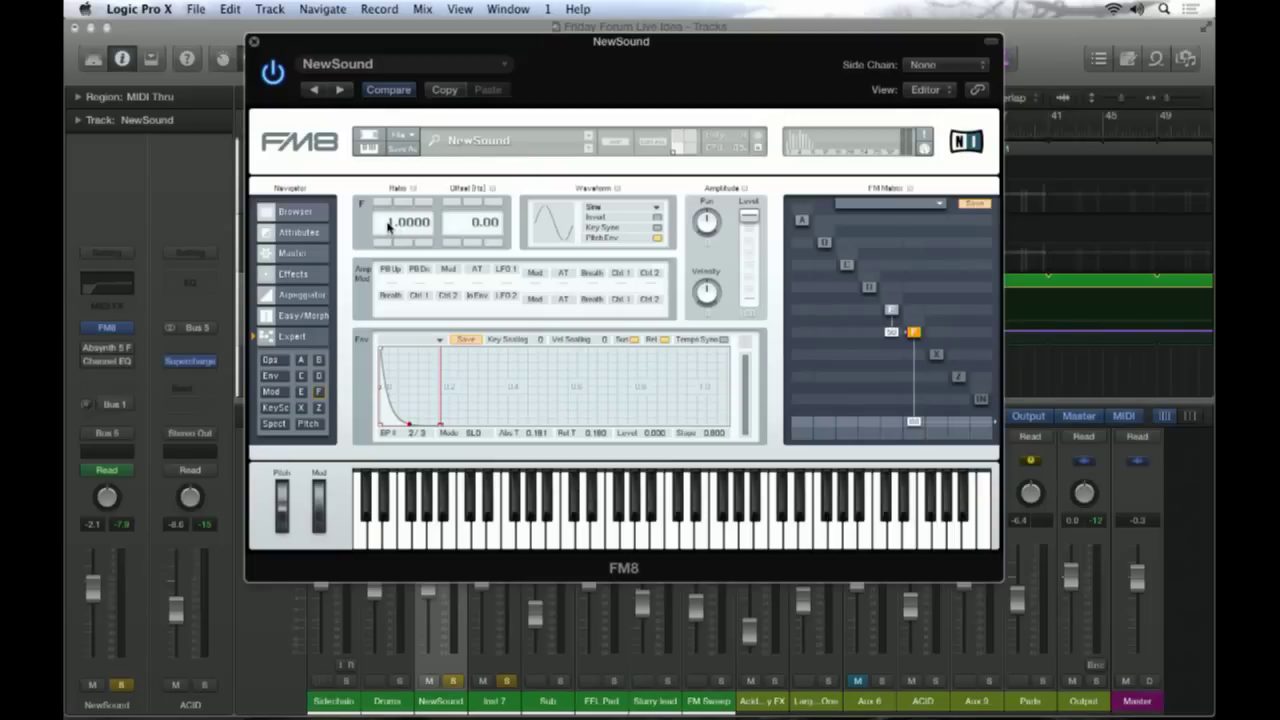
pyautogui.doubleClick(388, 226)
pyautogui.press('Return')
pyautogui.click(893, 310)
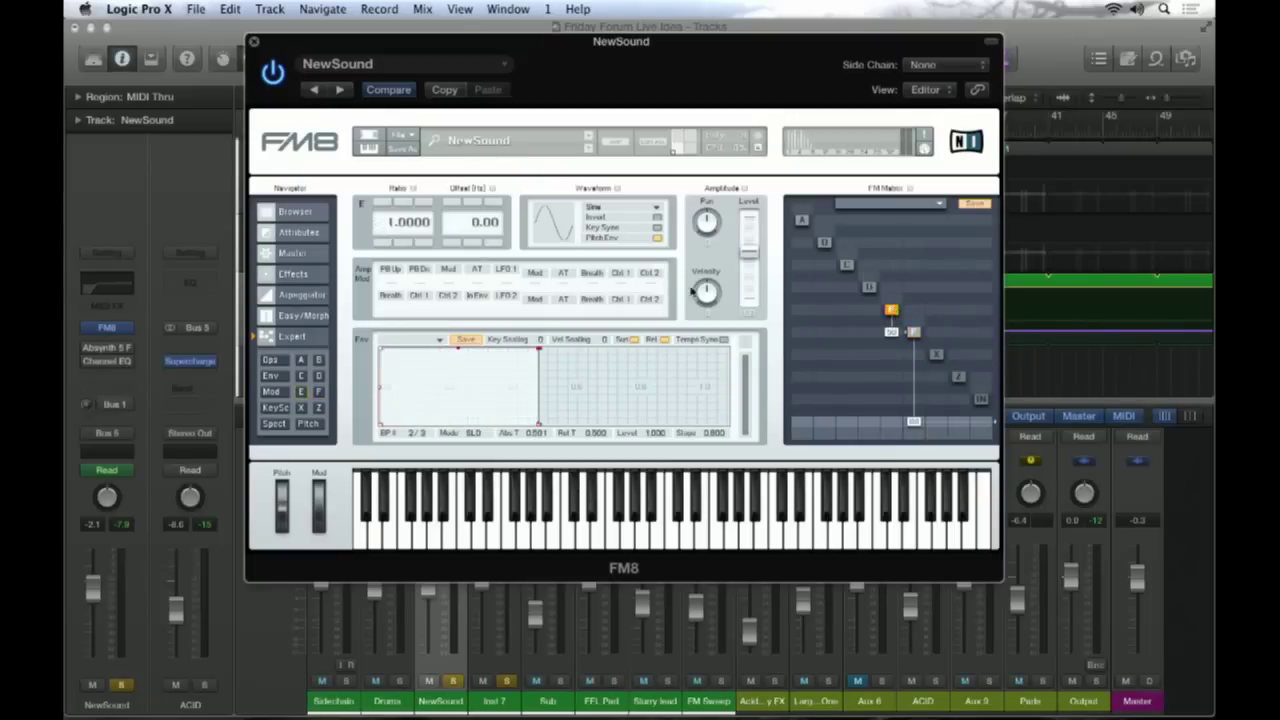
pyautogui.click(406, 227)
pyautogui.write('0.5')
pyautogui.press('Return')
# Raise operator F's envelope back to full sustain and shape operator E's envelope into a short decay
pyautogui.click(913, 332)
pyautogui.moveTo(440, 427); pyautogui.dragTo(543, 298)
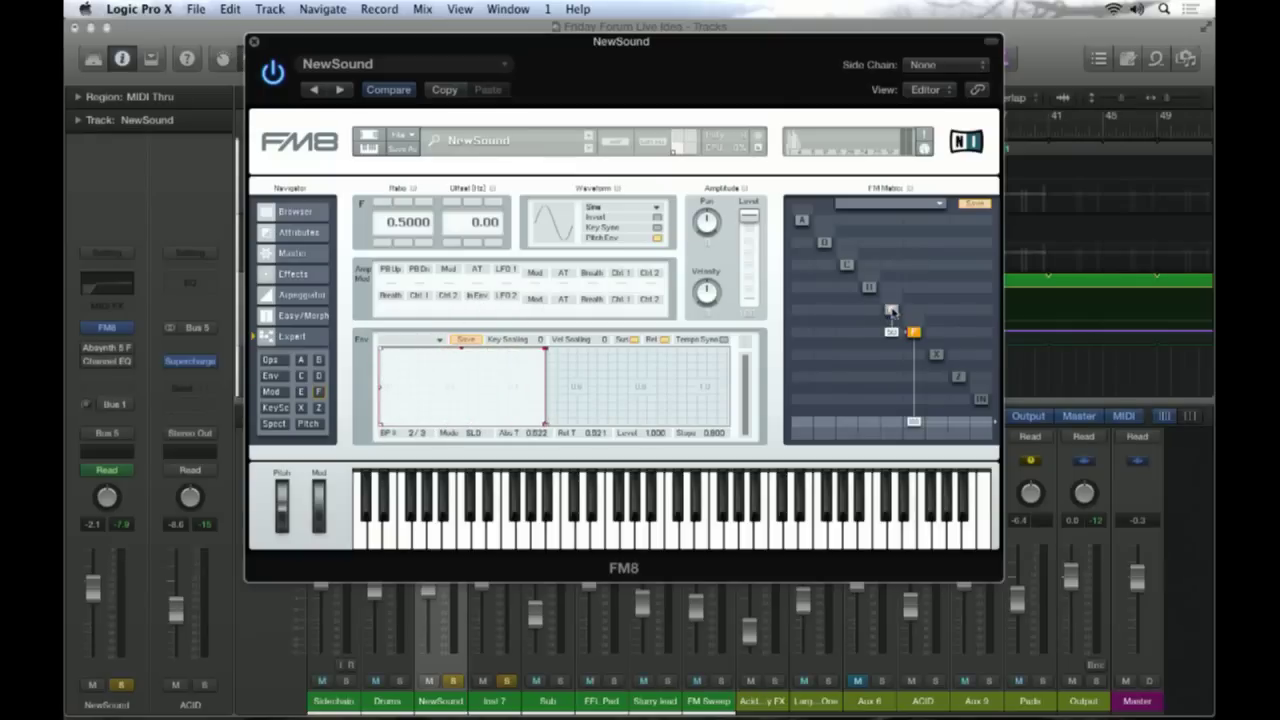
pyautogui.click(891, 311)
pyautogui.moveTo(540, 352); pyautogui.dragTo(449, 441)
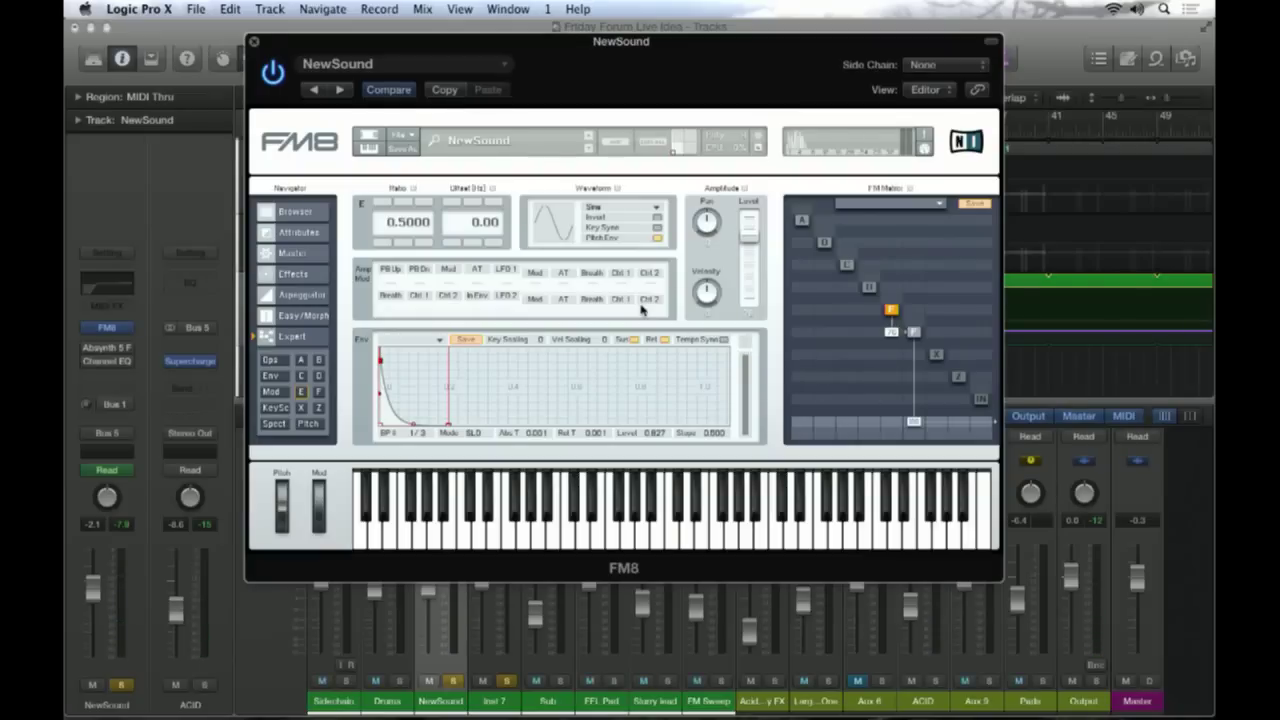
# Turn on FM8's arpeggiator and set the octave of pattern step 2 to 1
pyautogui.click(303, 295)
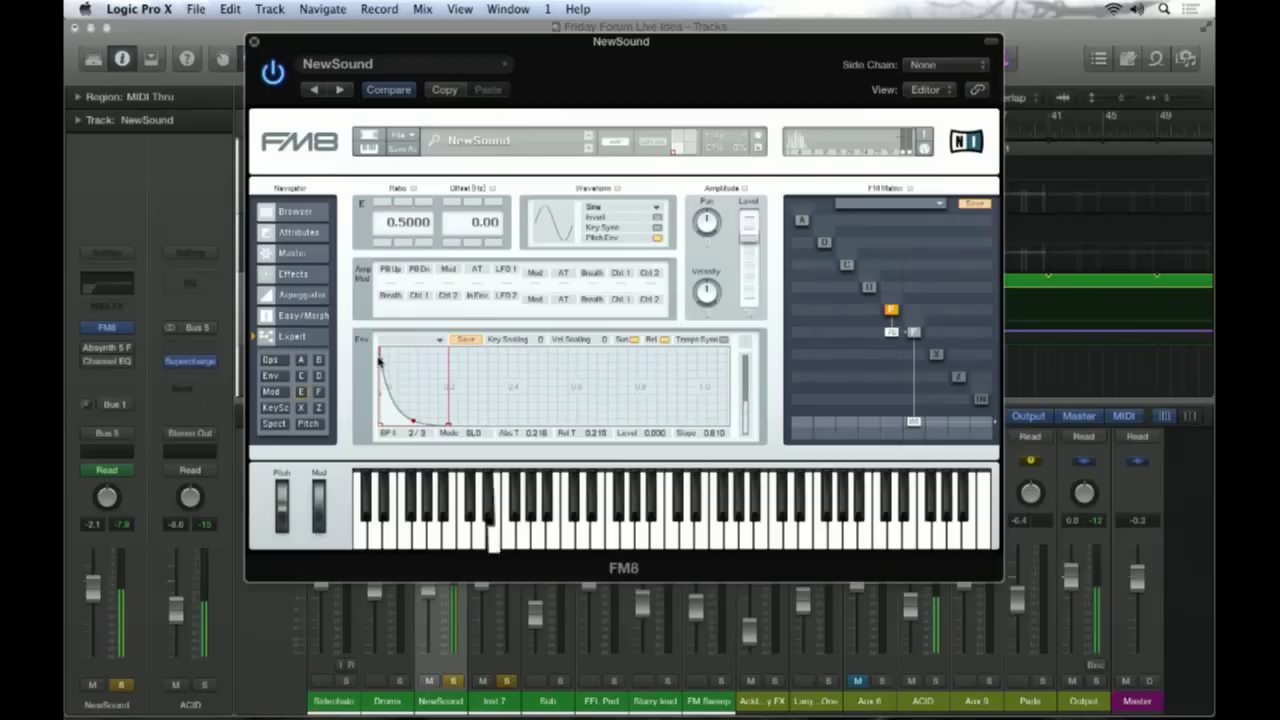
pyautogui.click(303, 295)
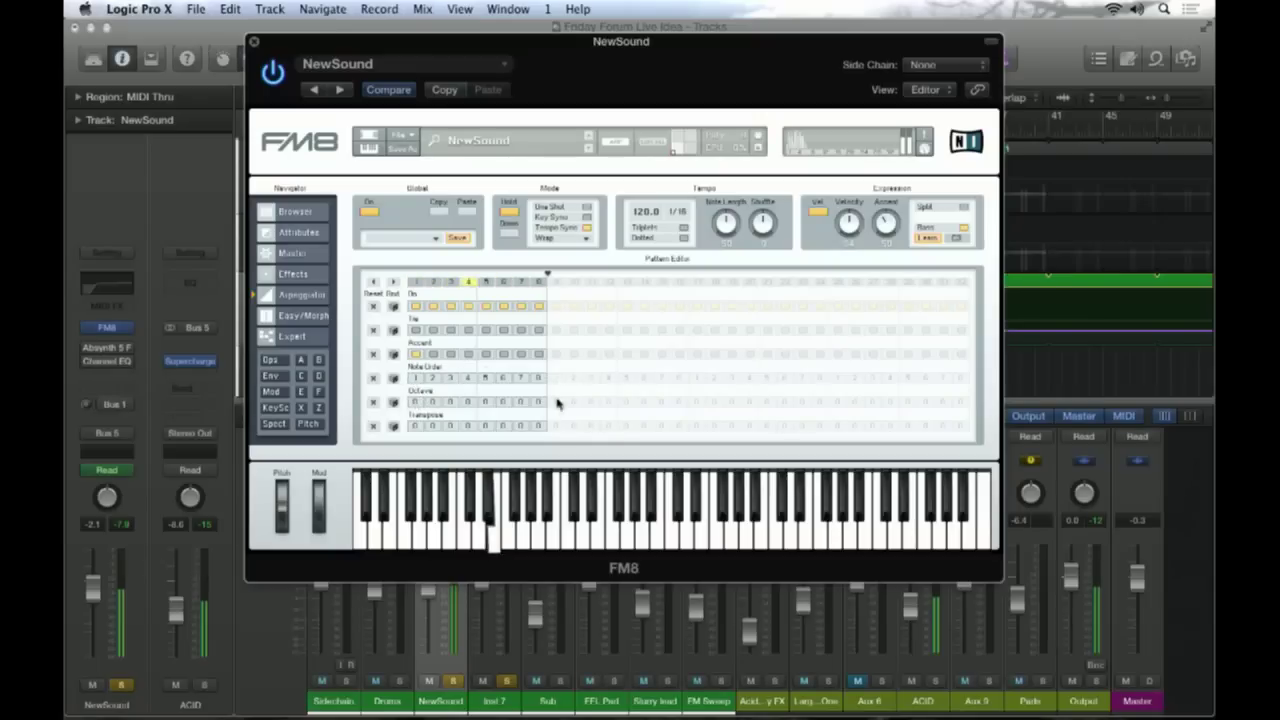
pyautogui.click(430, 403)
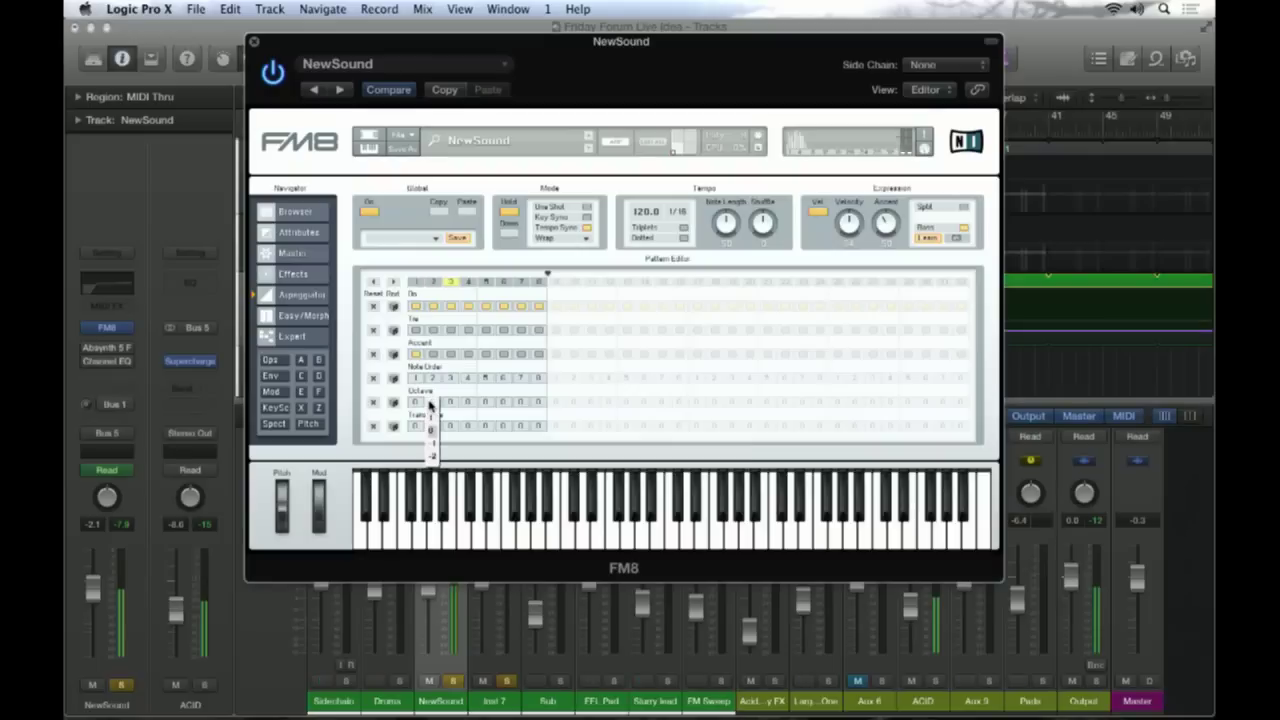
pyautogui.click(431, 421)
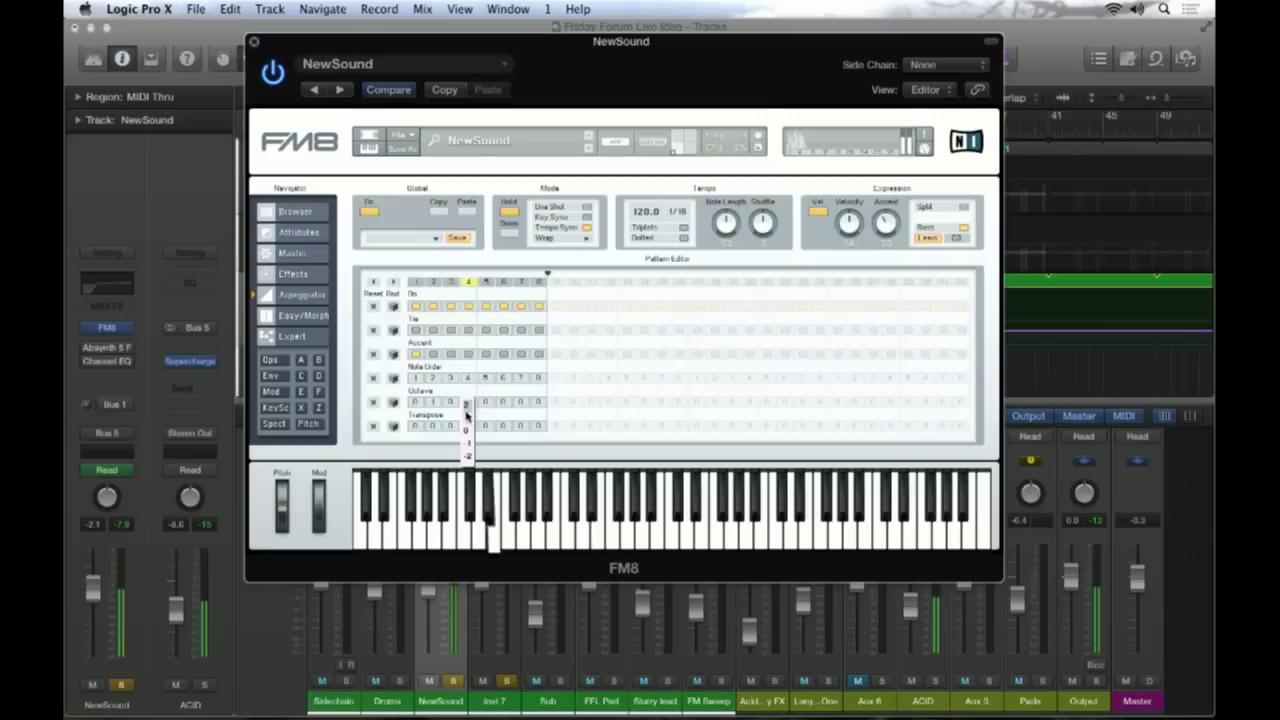
# Try octave shifts on arpeggiator step 4, reset its octave to 0 and set its transpose to -2
pyautogui.click(466, 417)
pyautogui.click(465, 405)
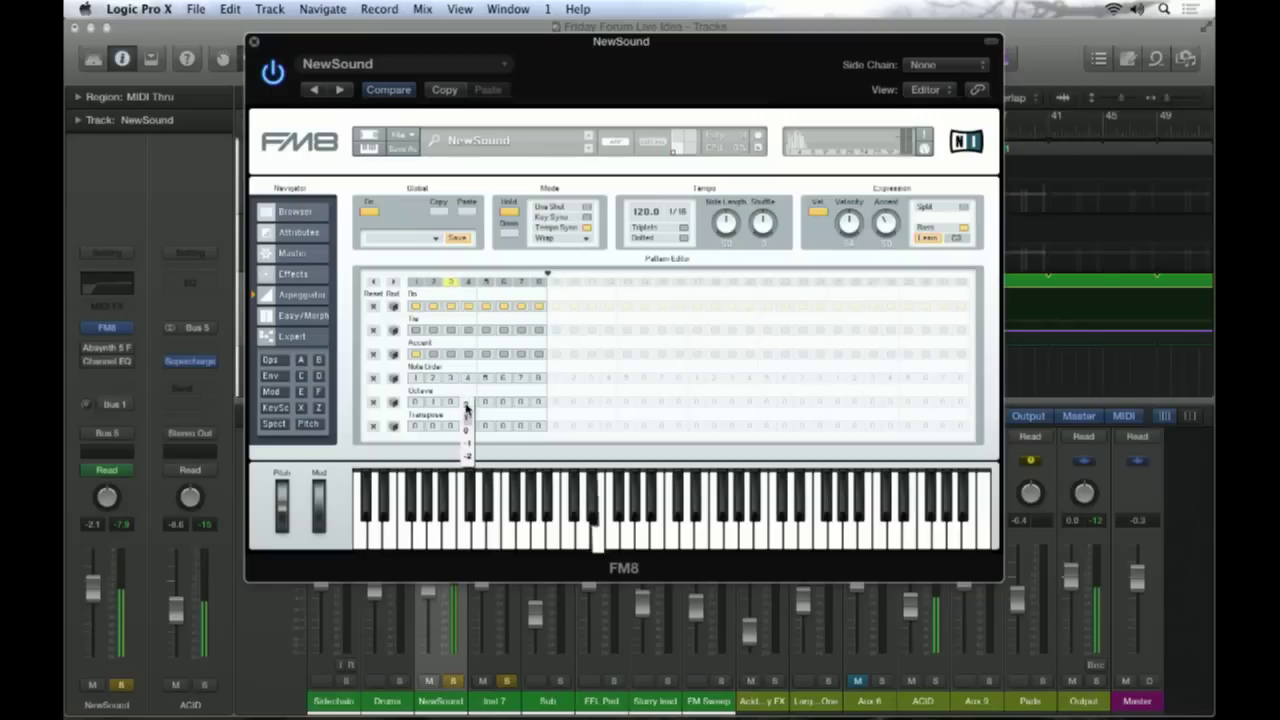
pyautogui.click(468, 449)
pyautogui.click(466, 402)
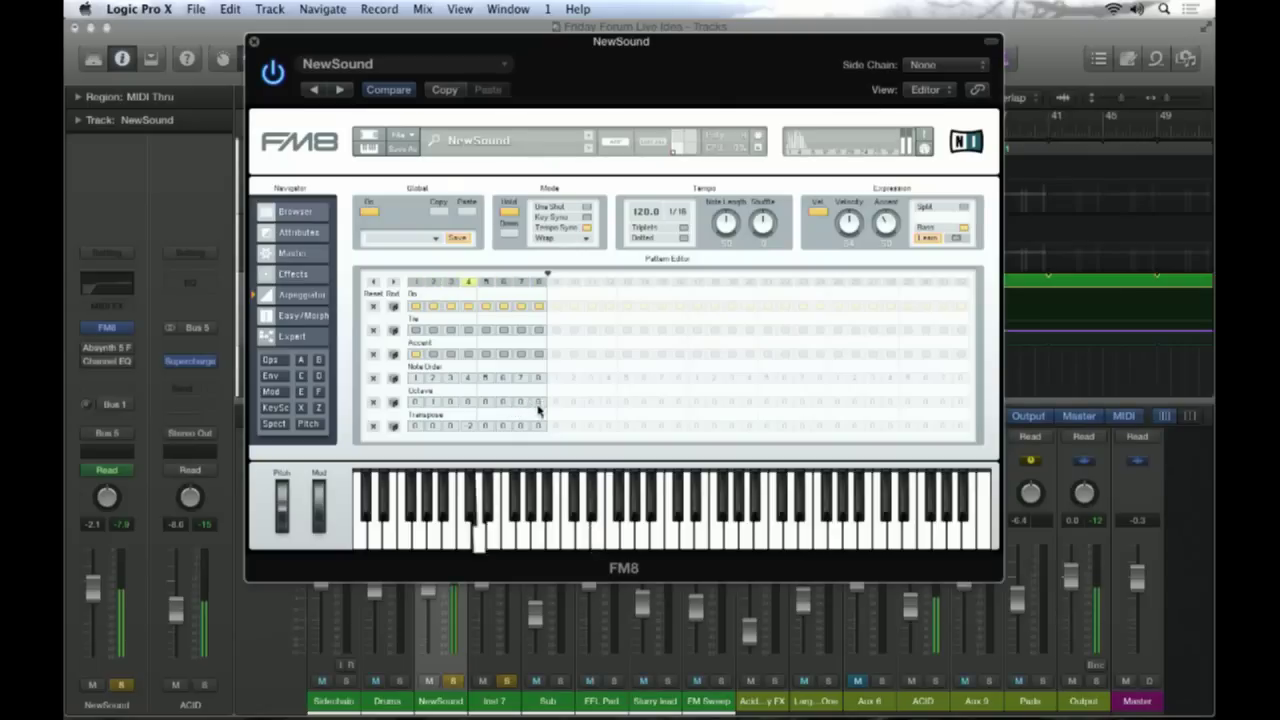
# Set the transpose of arpeggiator step 7 to 10 and try a transpose value on step 8
pyautogui.click(523, 427)
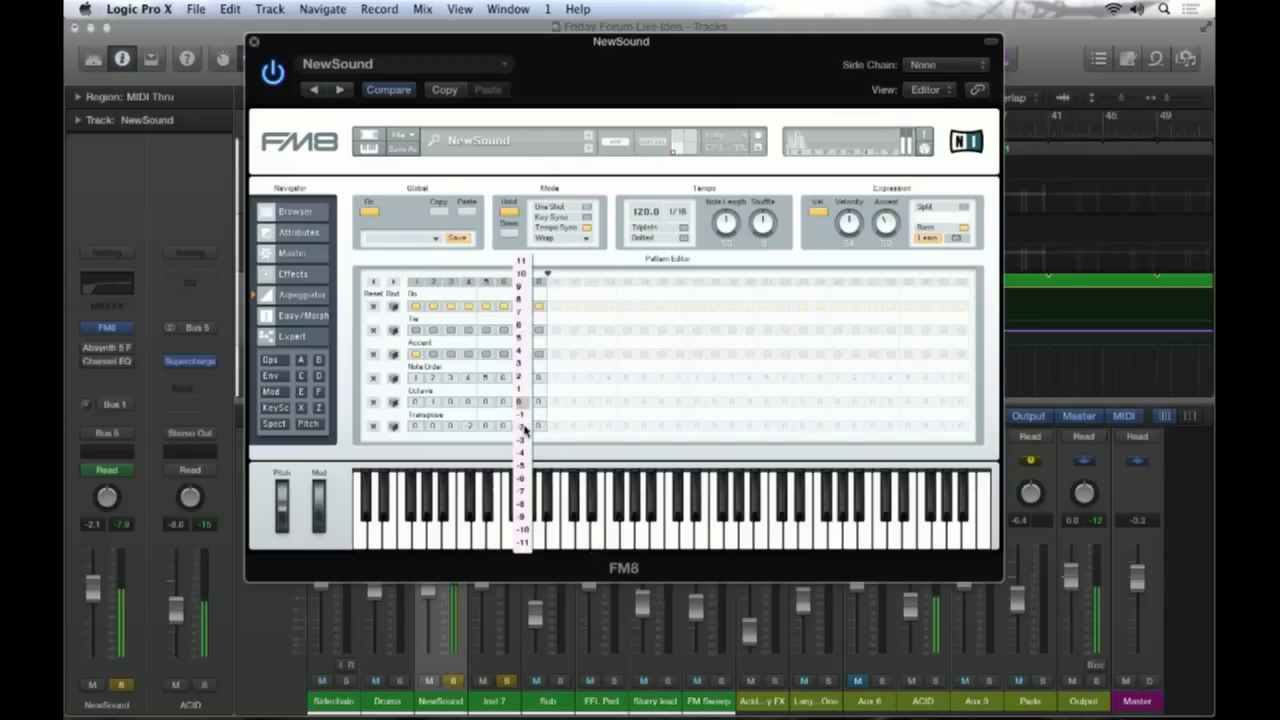
pyautogui.click(521, 276)
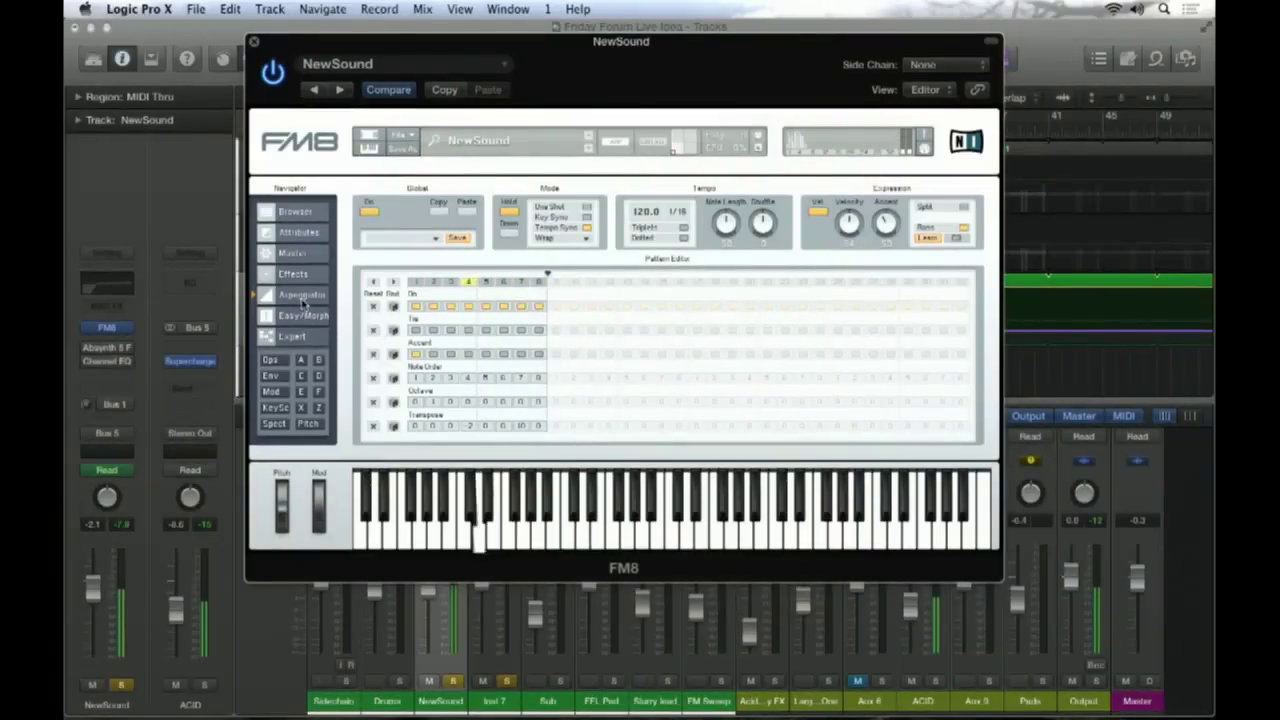
pyautogui.click(538, 427)
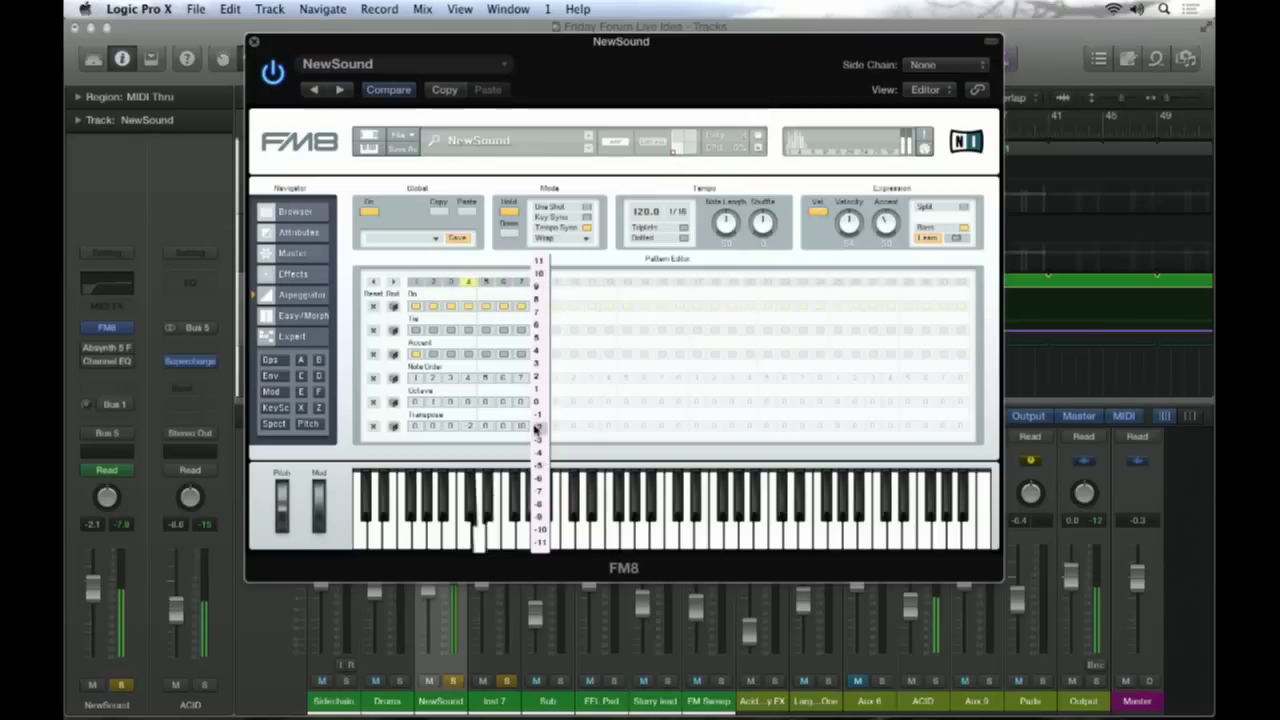
pyautogui.click(535, 428)
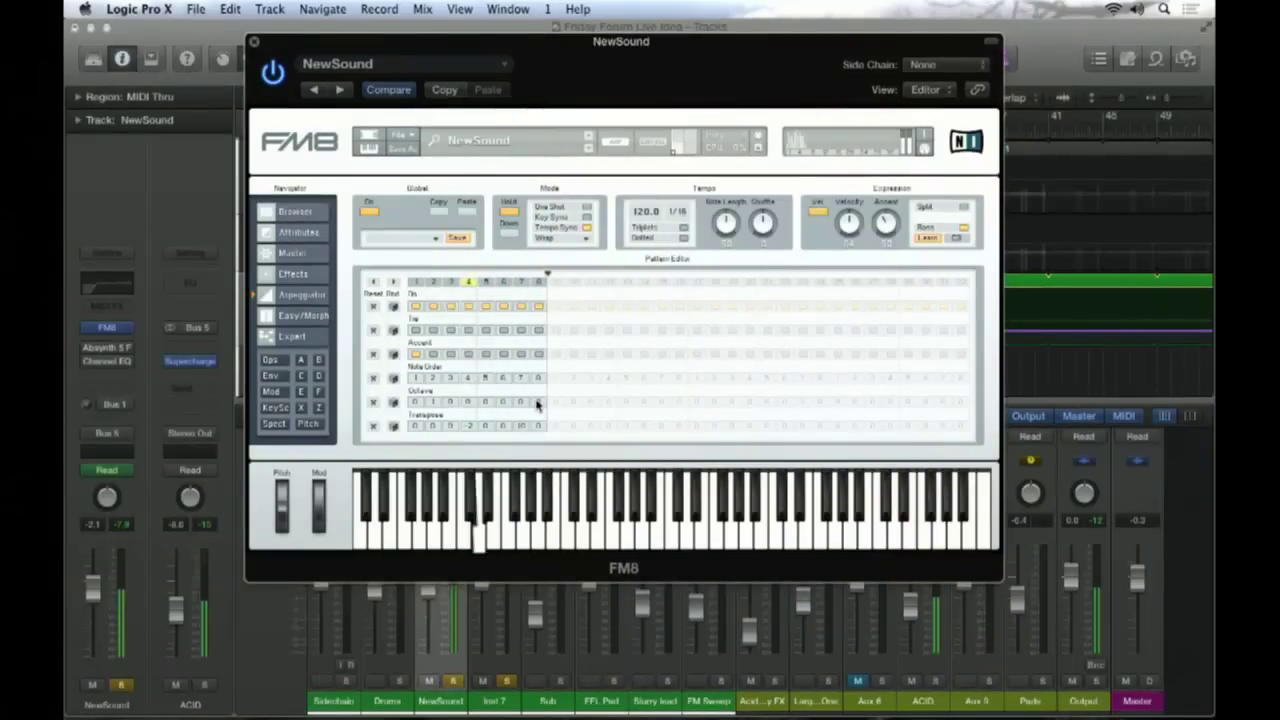
# Route operator F through X and Z at 100 in the FM matrix and output Z instead of F
pyautogui.click(318, 391)
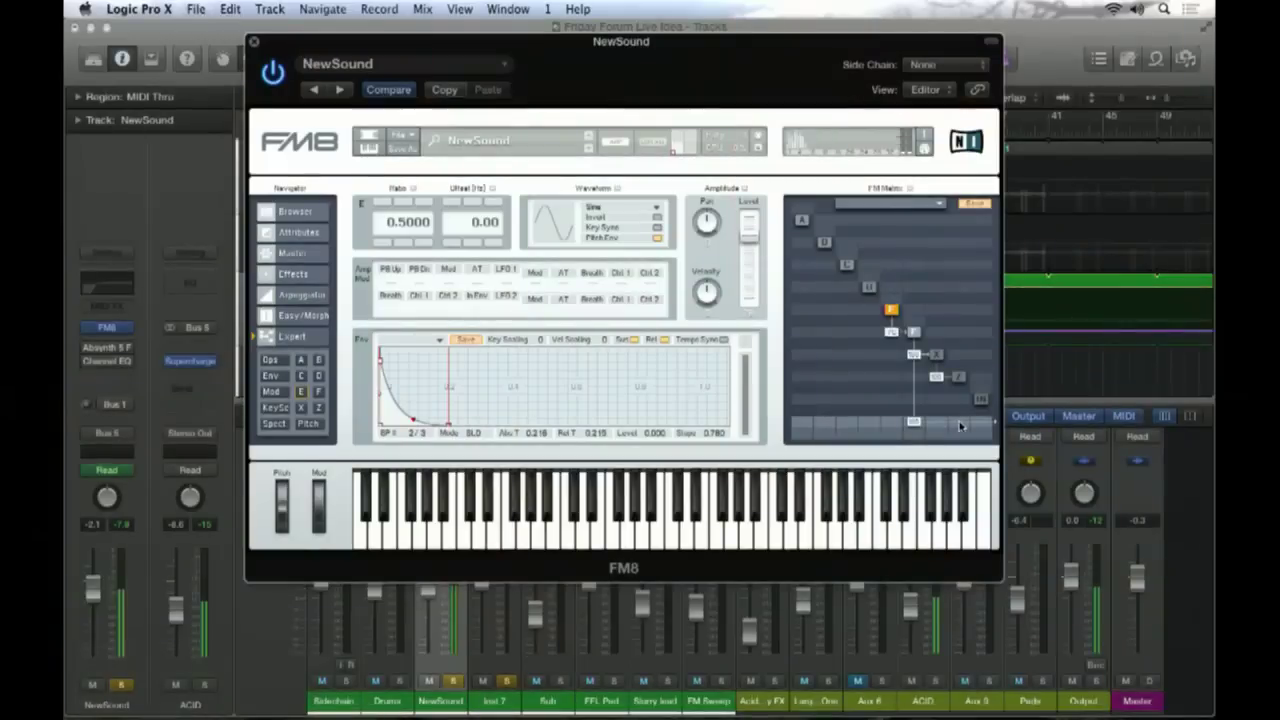
pyautogui.click(959, 424)
pyautogui.moveTo(912, 423); pyautogui.dragTo(912, 440)
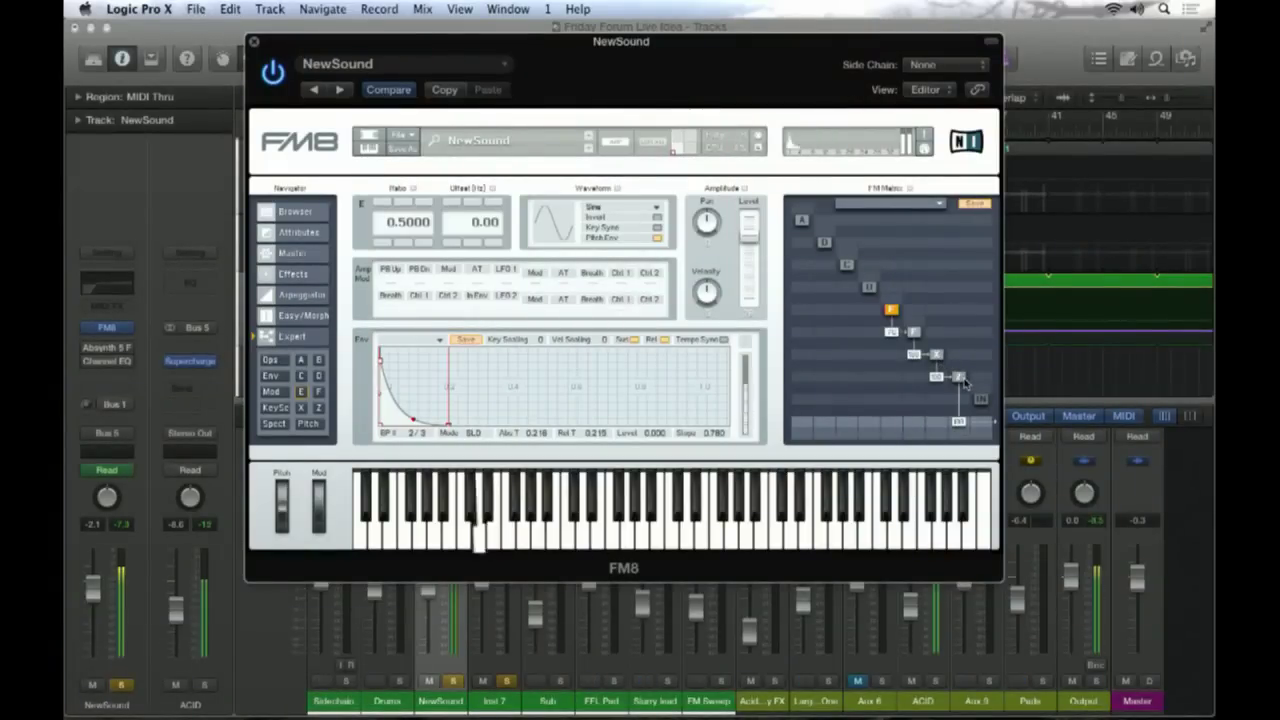
# Adjust the envelope of operator X, the noise and saturator module, and open operator Z's filter settings
pyautogui.click(936, 356)
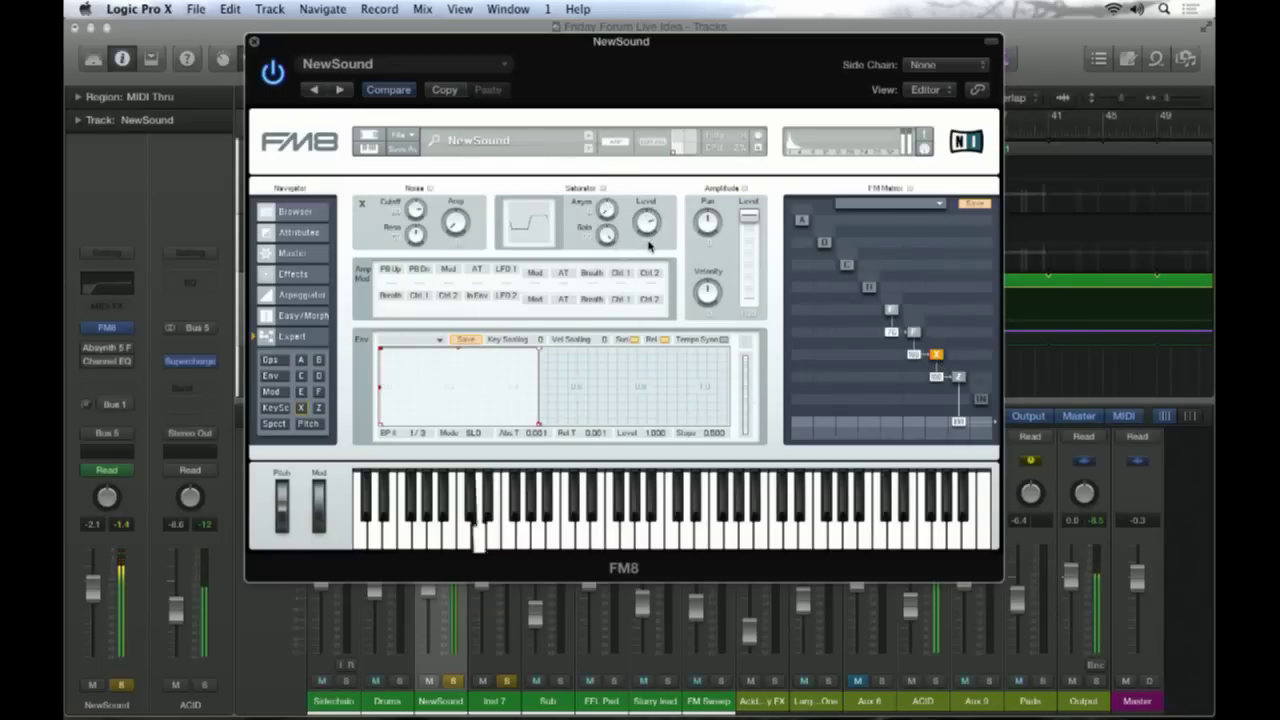
pyautogui.moveTo(537, 349)
pyautogui.mouseDown()
pyautogui.moveTo(491, 423)
pyautogui.moveTo(480, 388)
pyautogui.moveTo(520, 350)
pyautogui.mouseUp()
pyautogui.click(959, 377)
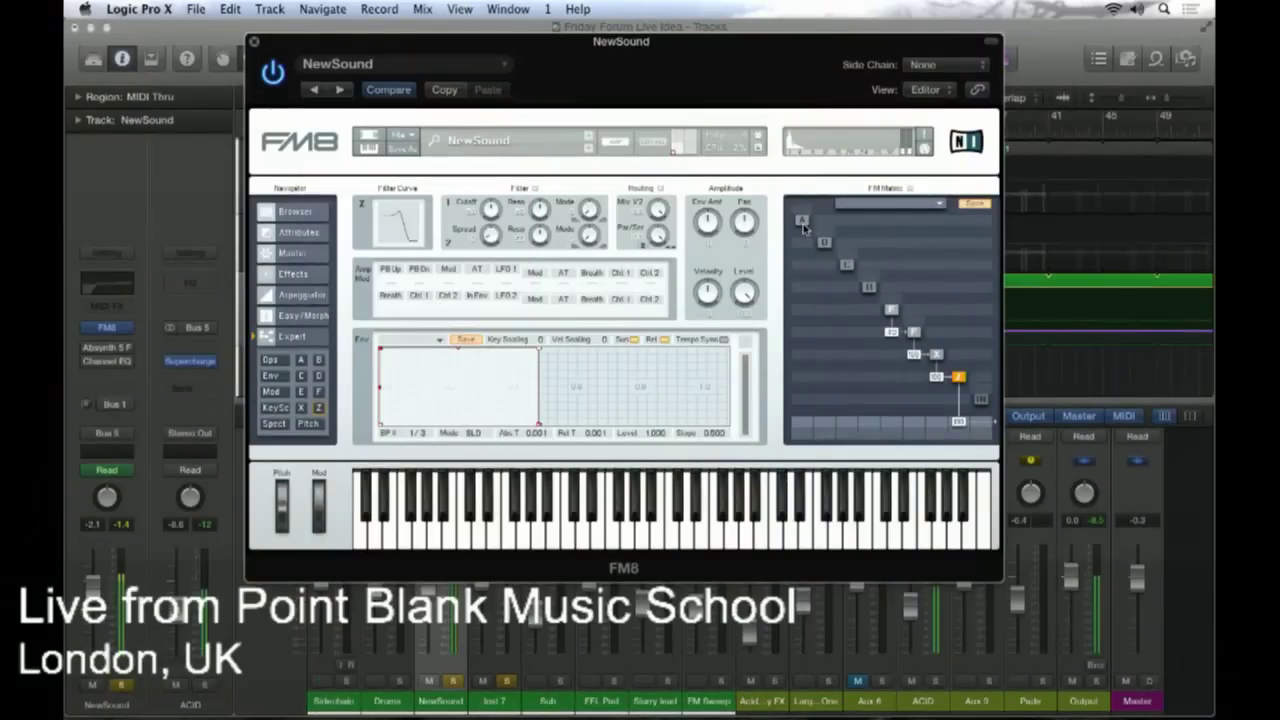
# Send operator A directly to the output in the FM matrix and try a 0.25 ratio before settling on 0.5
pyautogui.moveTo(803, 424); pyautogui.dragTo(799, 337)
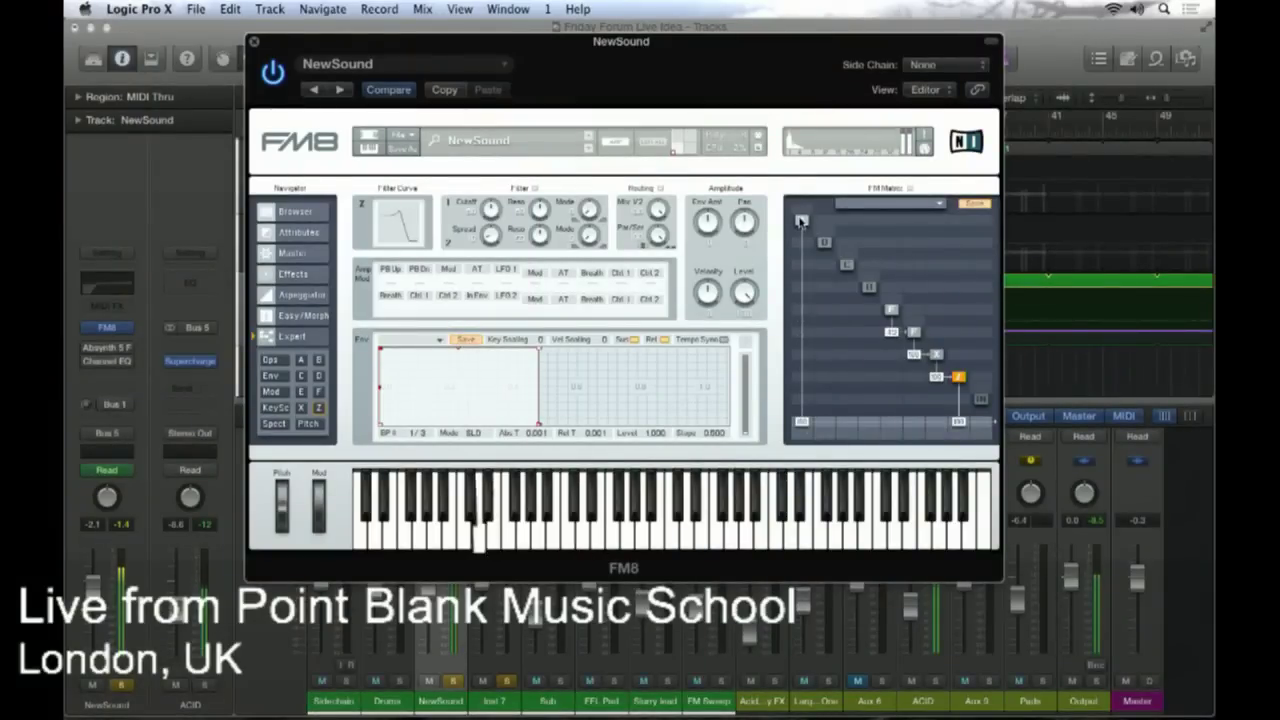
pyautogui.click(801, 220)
pyautogui.write('0.5')
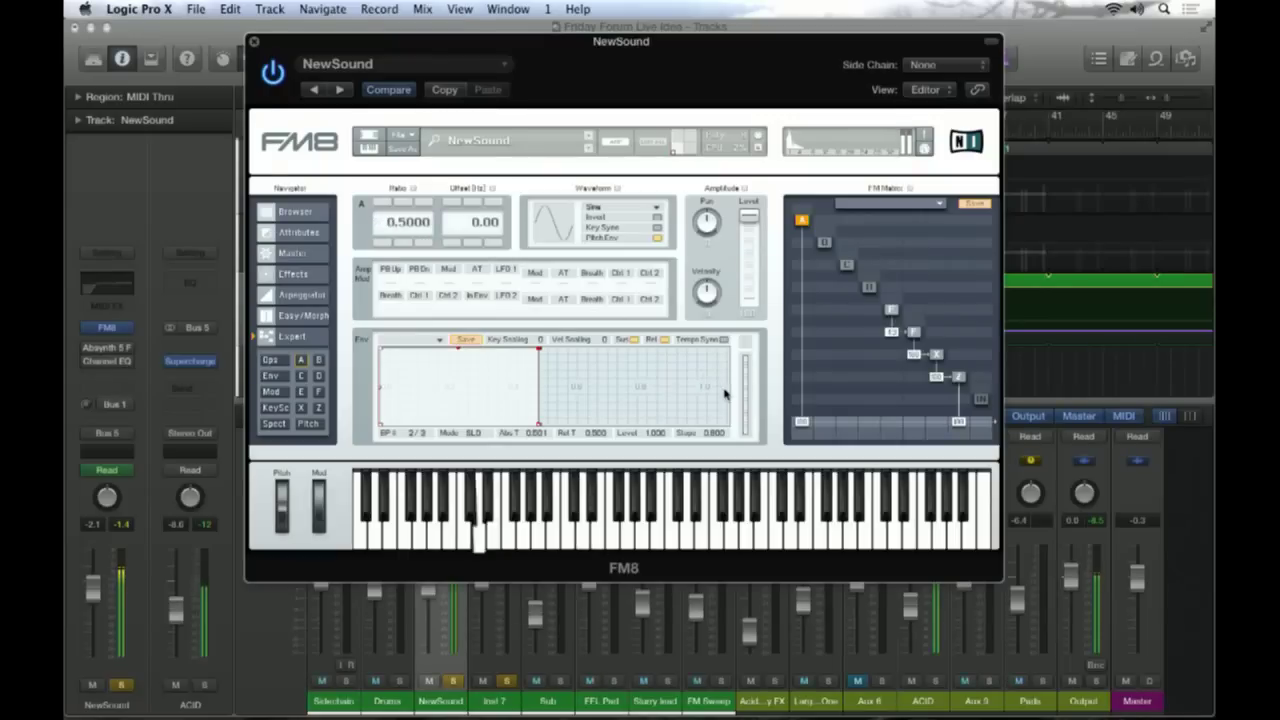
pyautogui.doubleClick(420, 222)
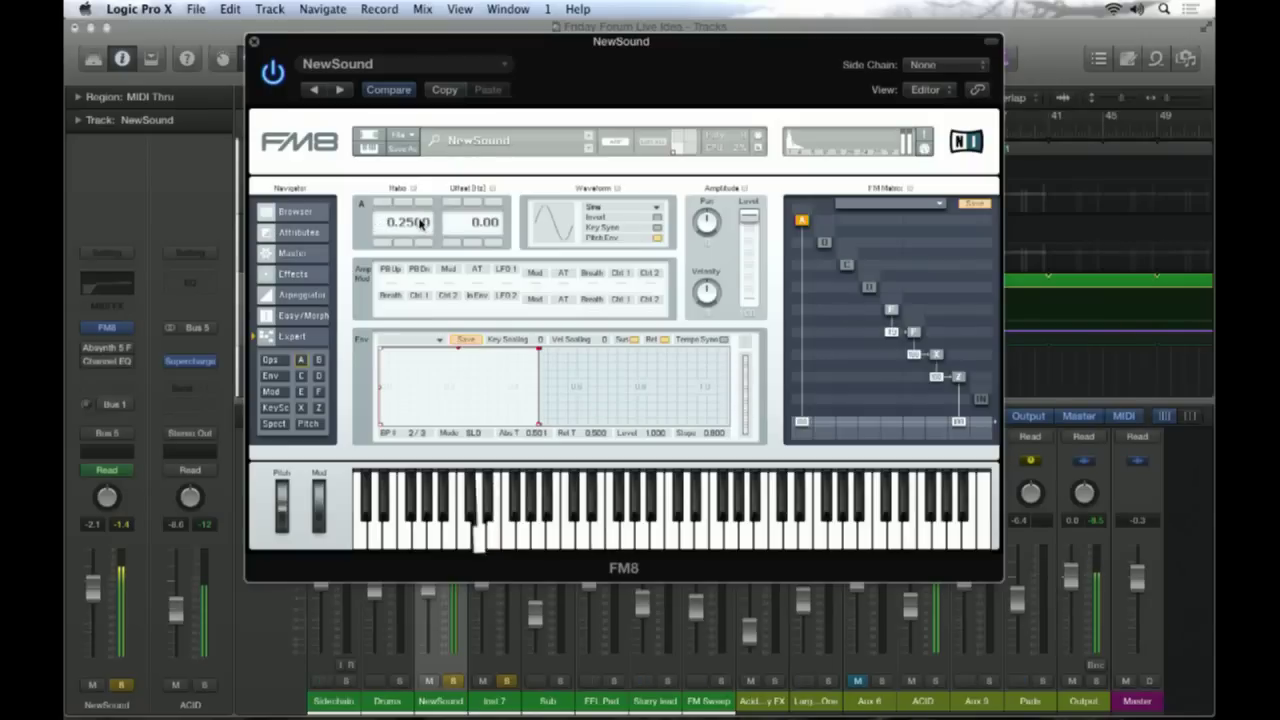
pyautogui.doubleClick(420, 222)
pyautogui.press('Return')
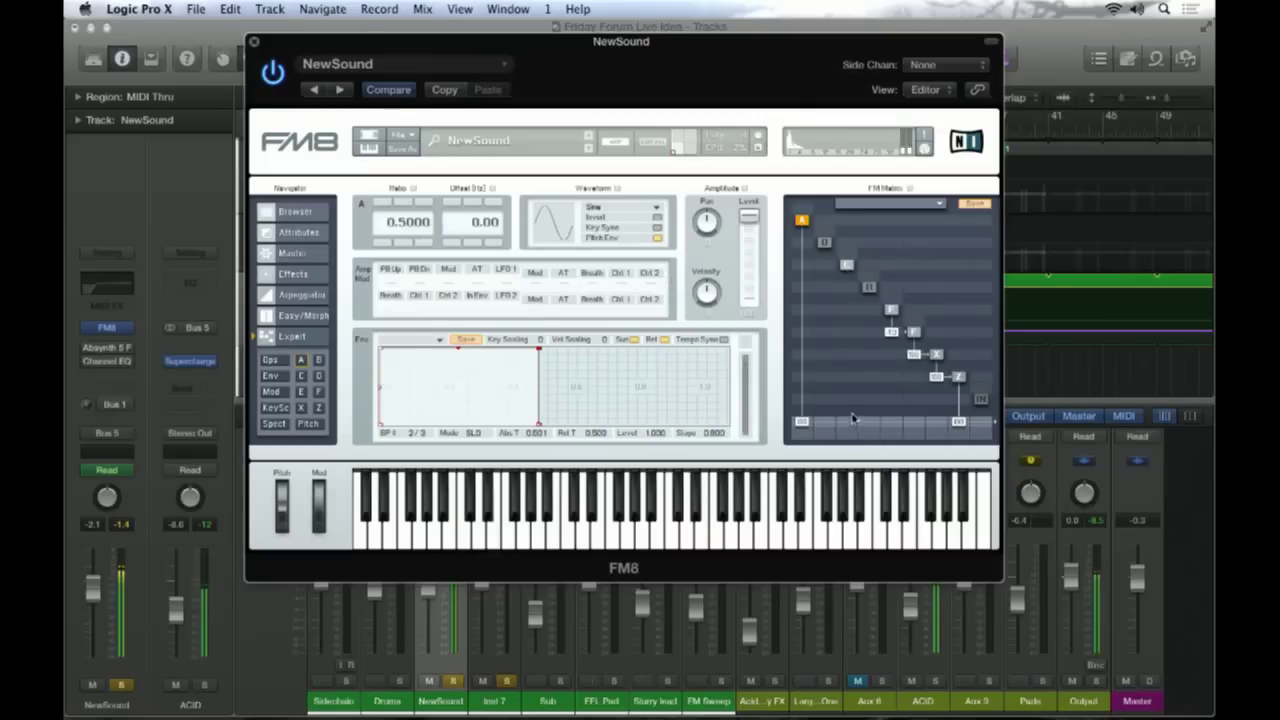
# Send operator C to the output in the FM matrix, modulate it with operator E and add feedback to it
pyautogui.moveTo(849, 425); pyautogui.dragTo(849, 342)
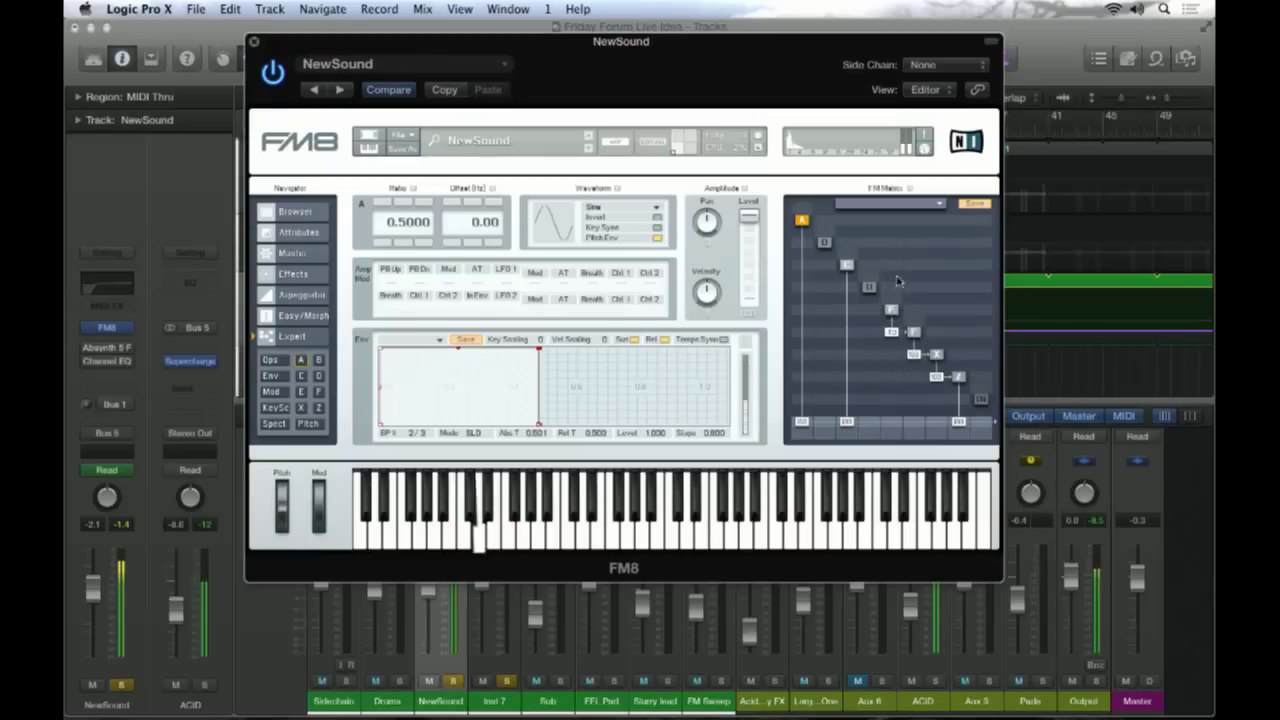
pyautogui.moveTo(895, 268); pyautogui.dragTo(894, 255)
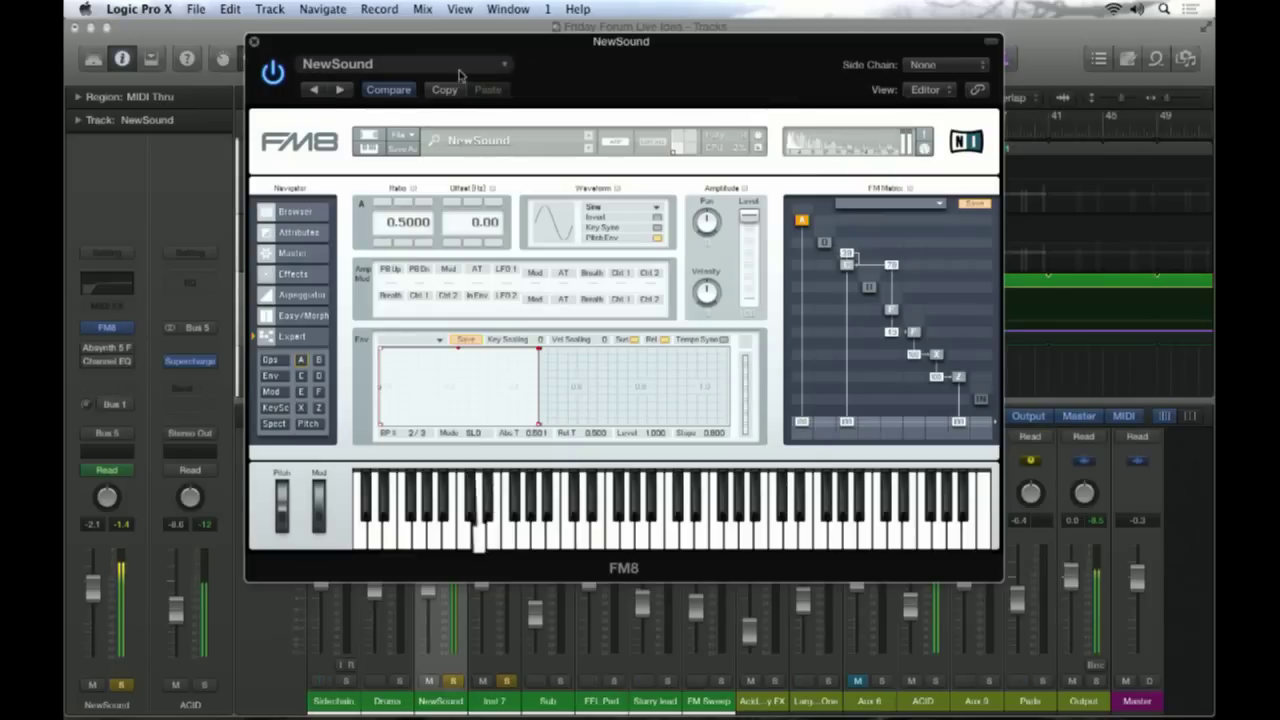
# Close the FM8 editor and open the Reaktor 5 delay on the Acid Delay FX bus fed by the Bus 1 send
pyautogui.moveTo(453, 40); pyautogui.dragTo(601, 24)
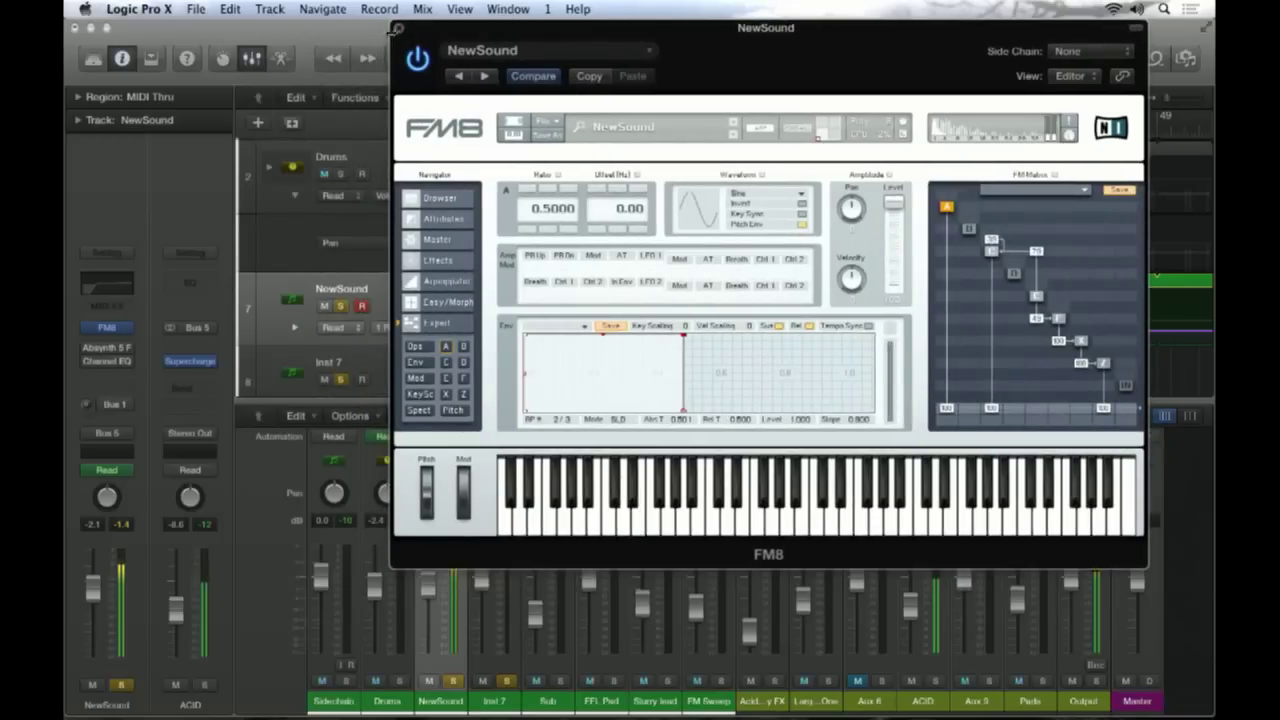
pyautogui.click(398, 31)
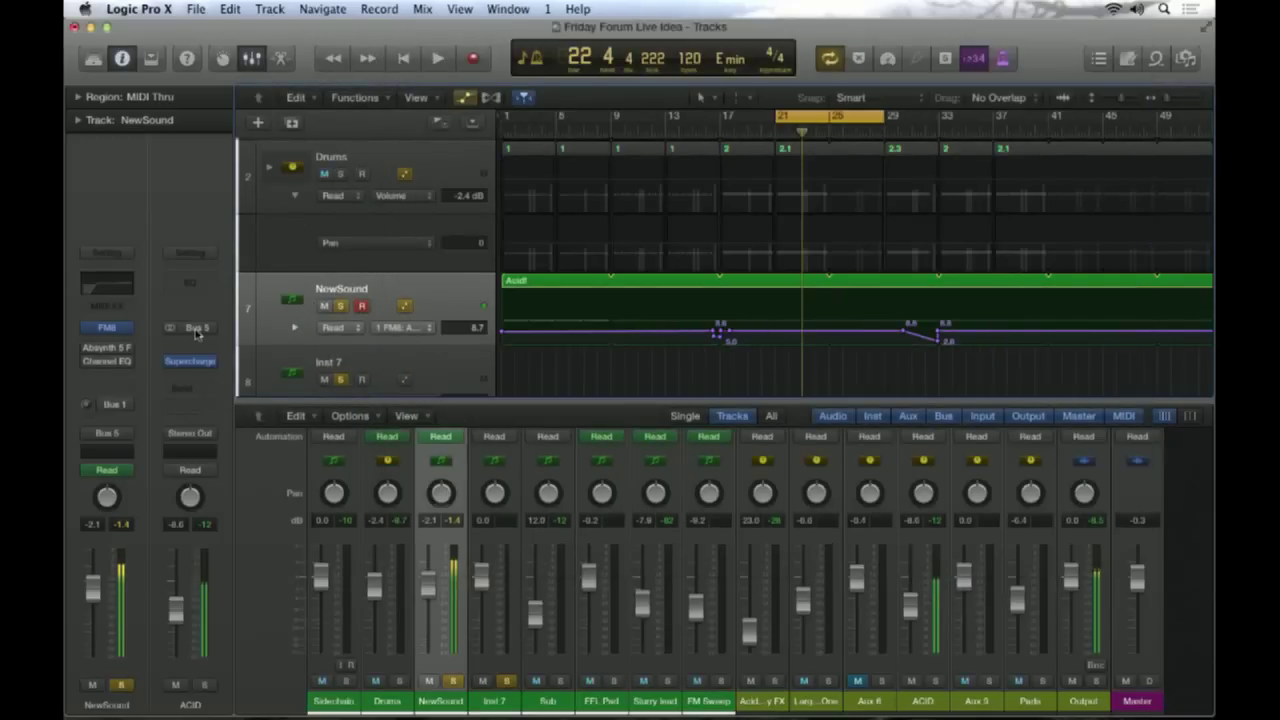
pyautogui.click(118, 407)
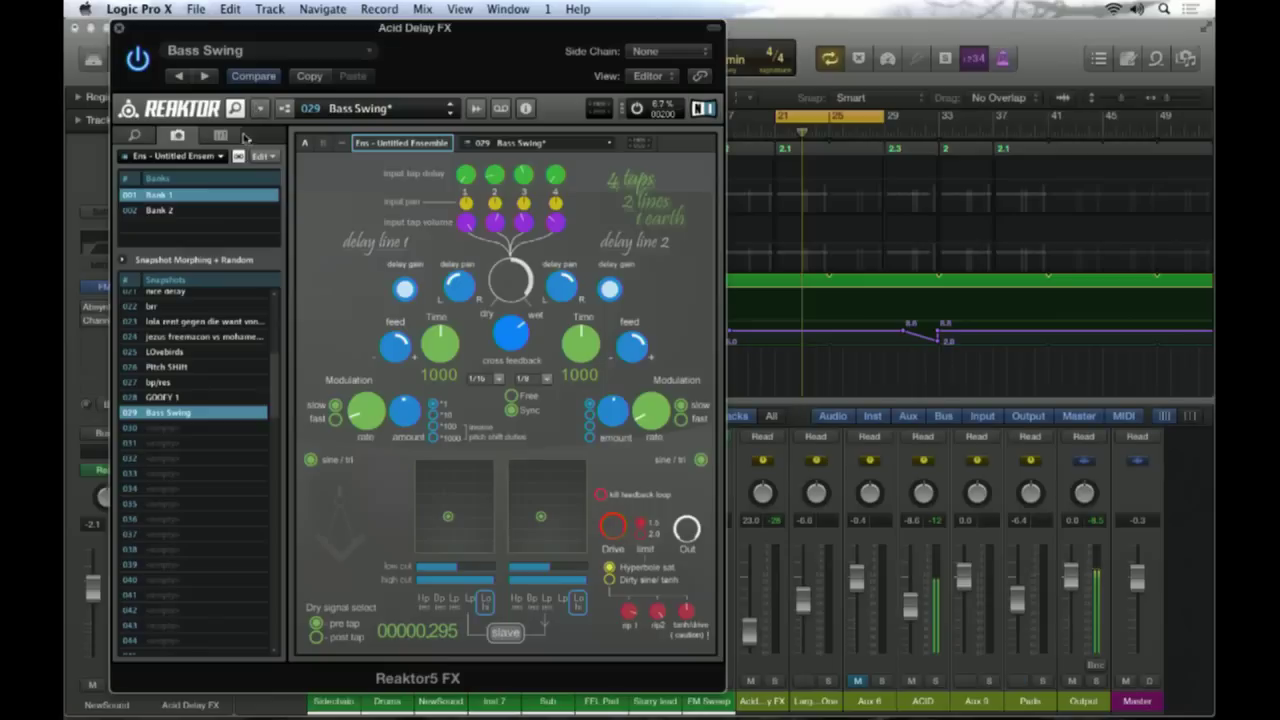
# Move the delay window aside, turn on NewSound's Bus 1 send, and raise the Acid Delay FX fader to -17.0 dB
pyautogui.moveTo(258, 29); pyautogui.dragTo(570, 20)
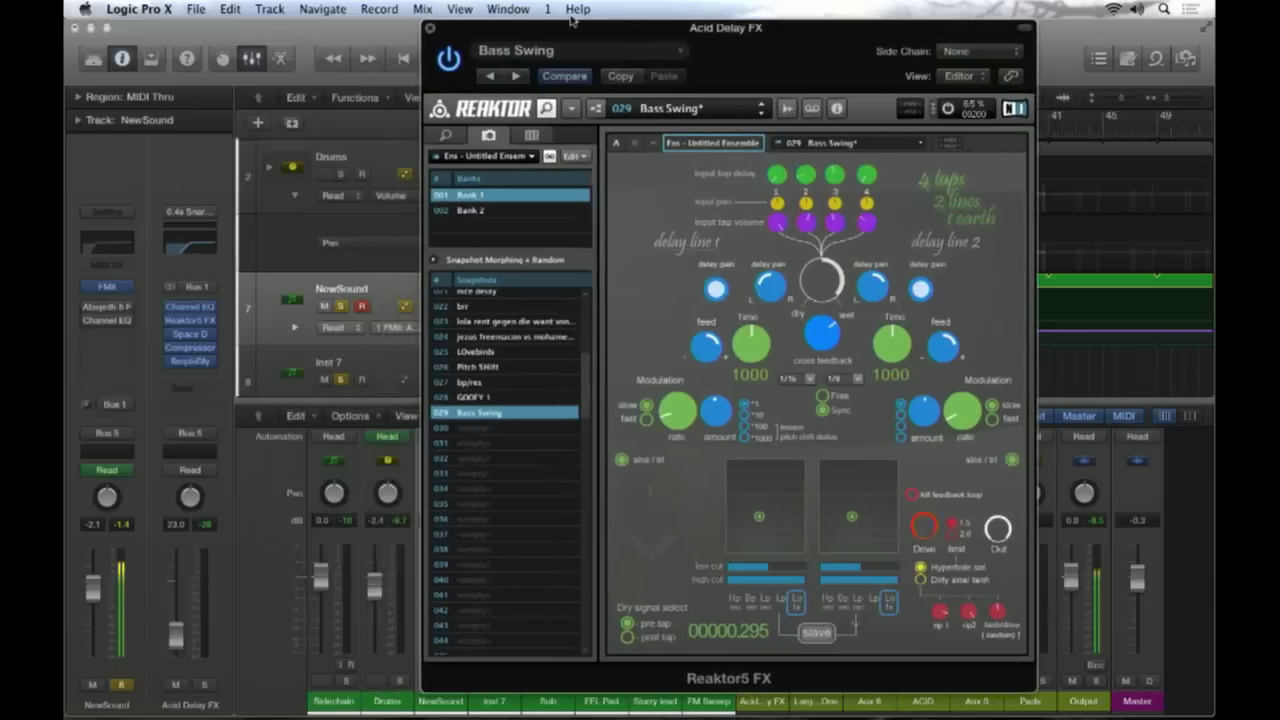
pyautogui.moveTo(106, 322); pyautogui.dragTo(106, 308)
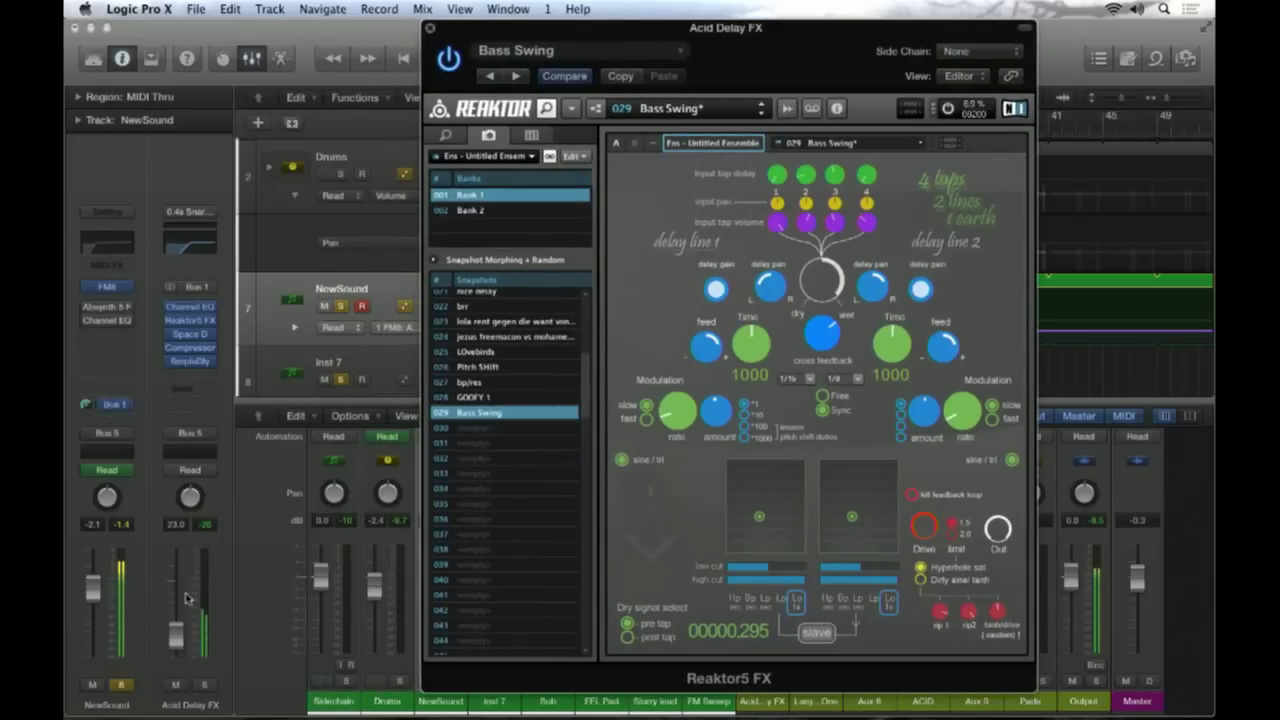
pyautogui.moveTo(185, 620); pyautogui.dragTo(185, 612)
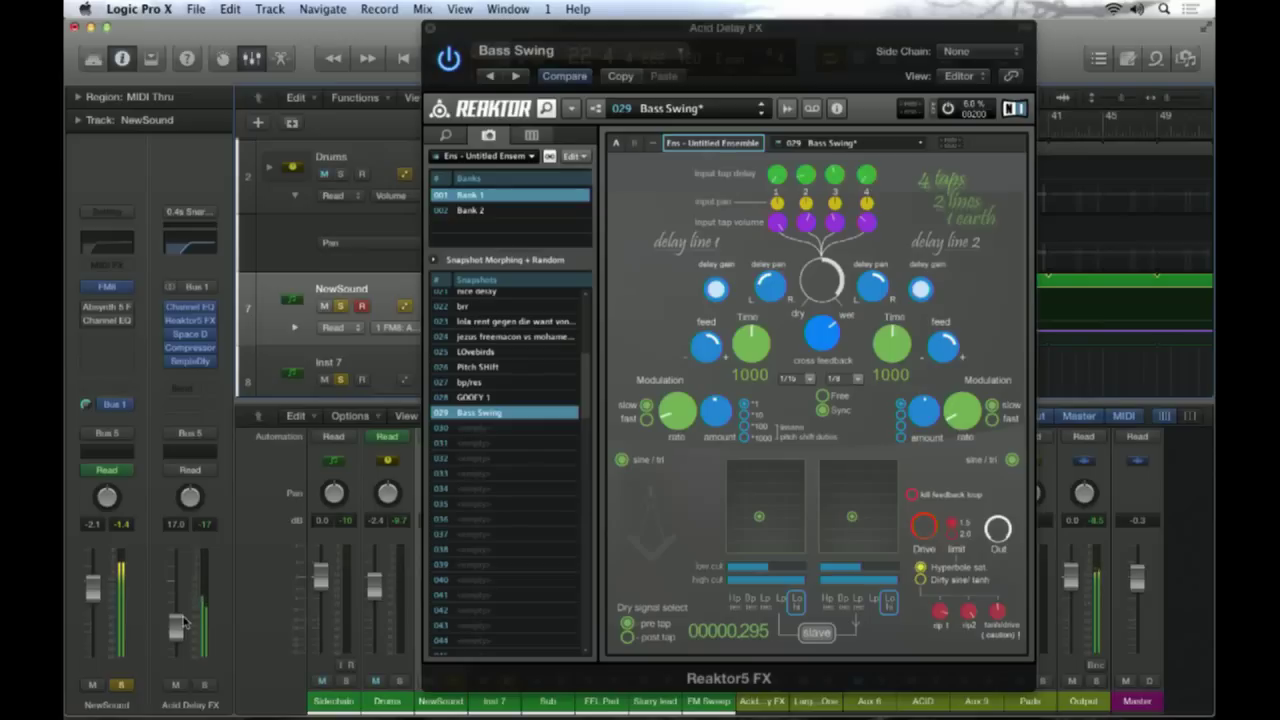
# Look at the Compressor on the Acid Delay FX bus, and close both the compressor and the Reaktor 5 delay
pyautogui.click(190, 351)
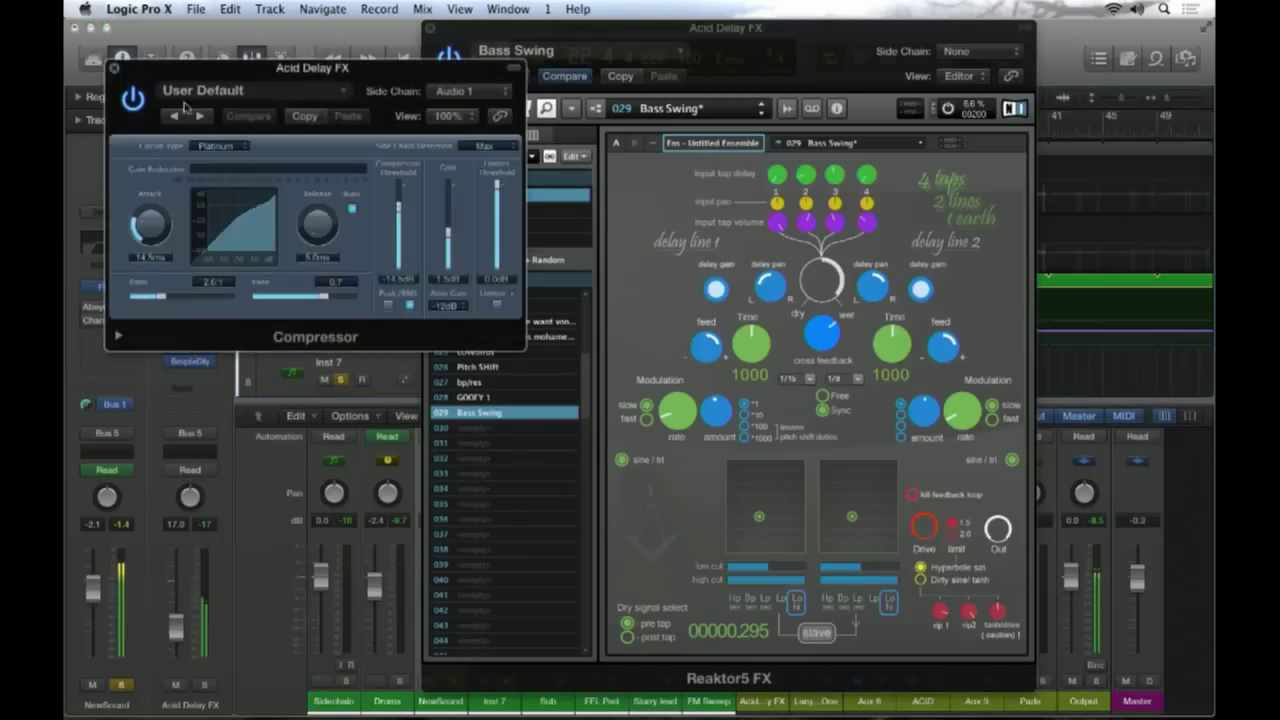
pyautogui.click(112, 68)
pyautogui.click(427, 28)
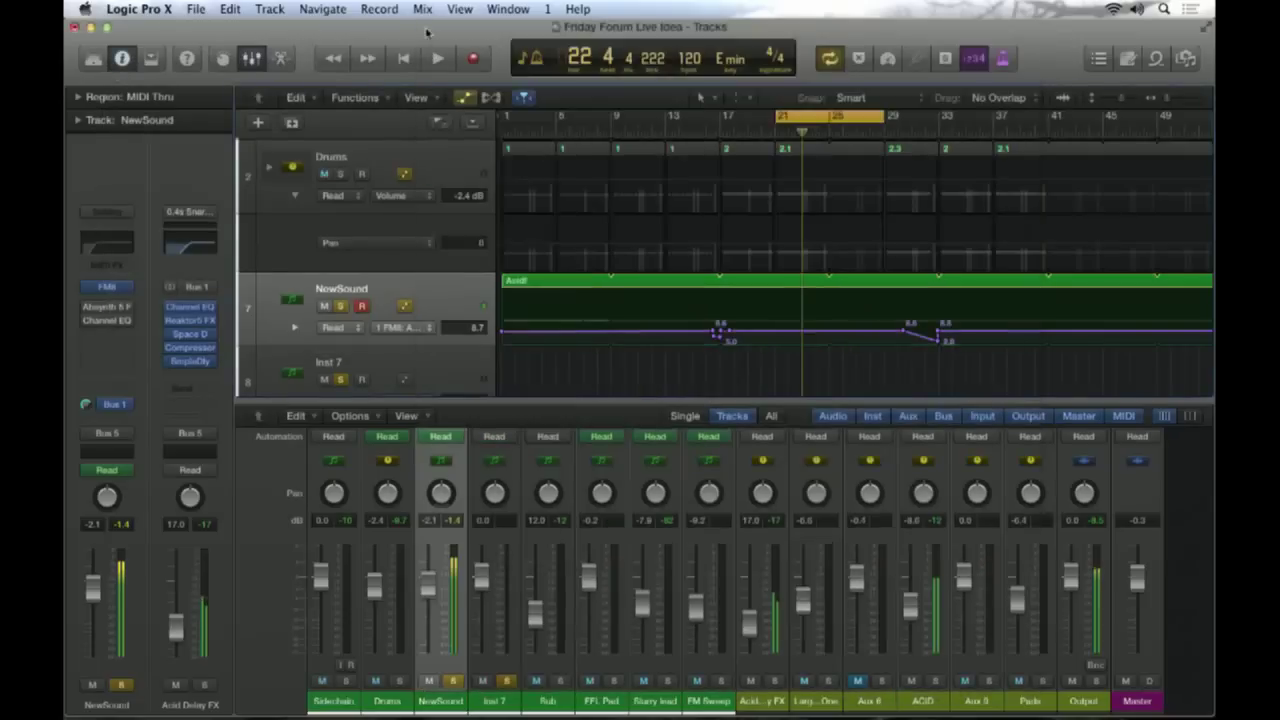
# Solo the Sidechain track alongside NewSound and inspect the Acid Delay FX compressor that uses Audio 1 as its side chain
pyautogui.scroll(3, 342, 174)
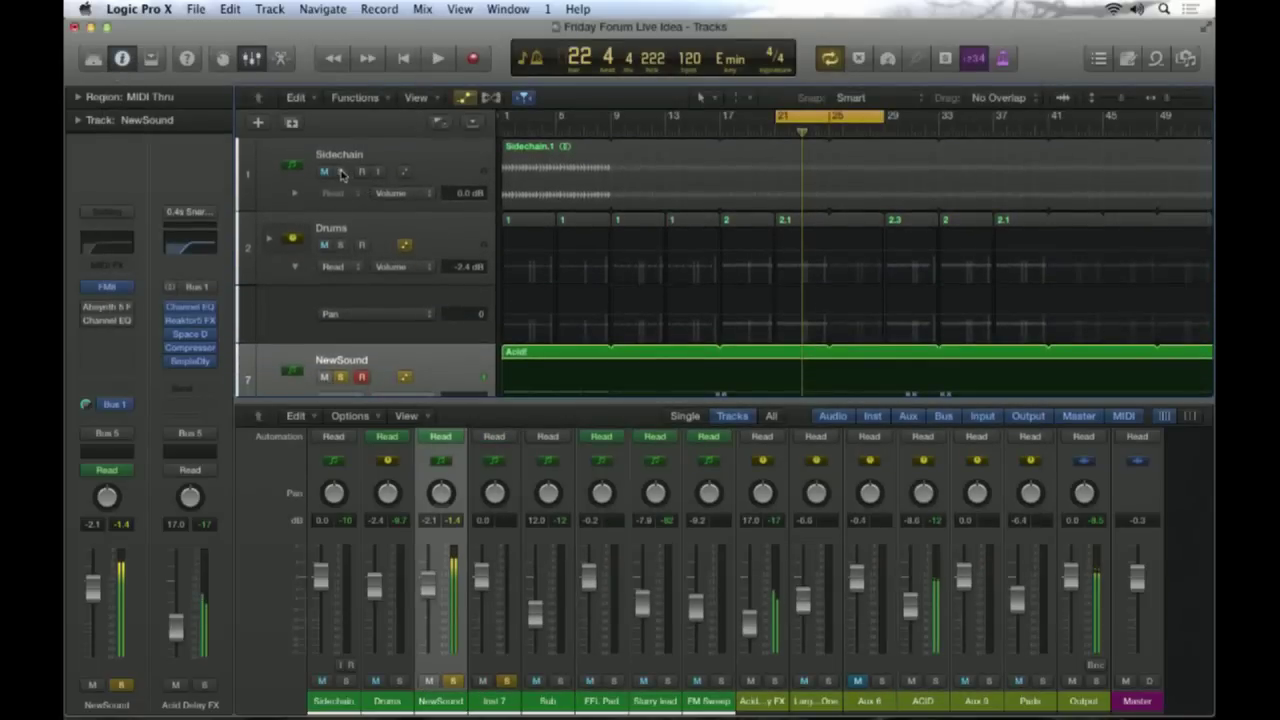
pyautogui.click(341, 174)
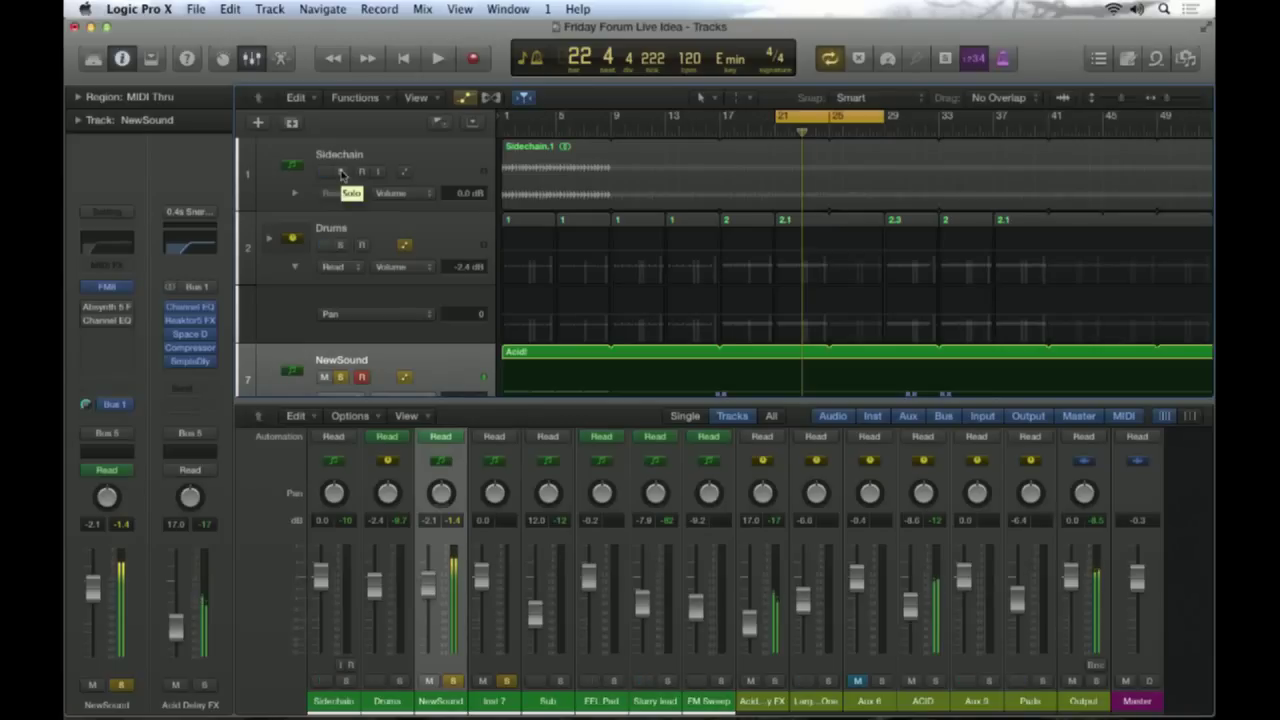
pyautogui.click(341, 175)
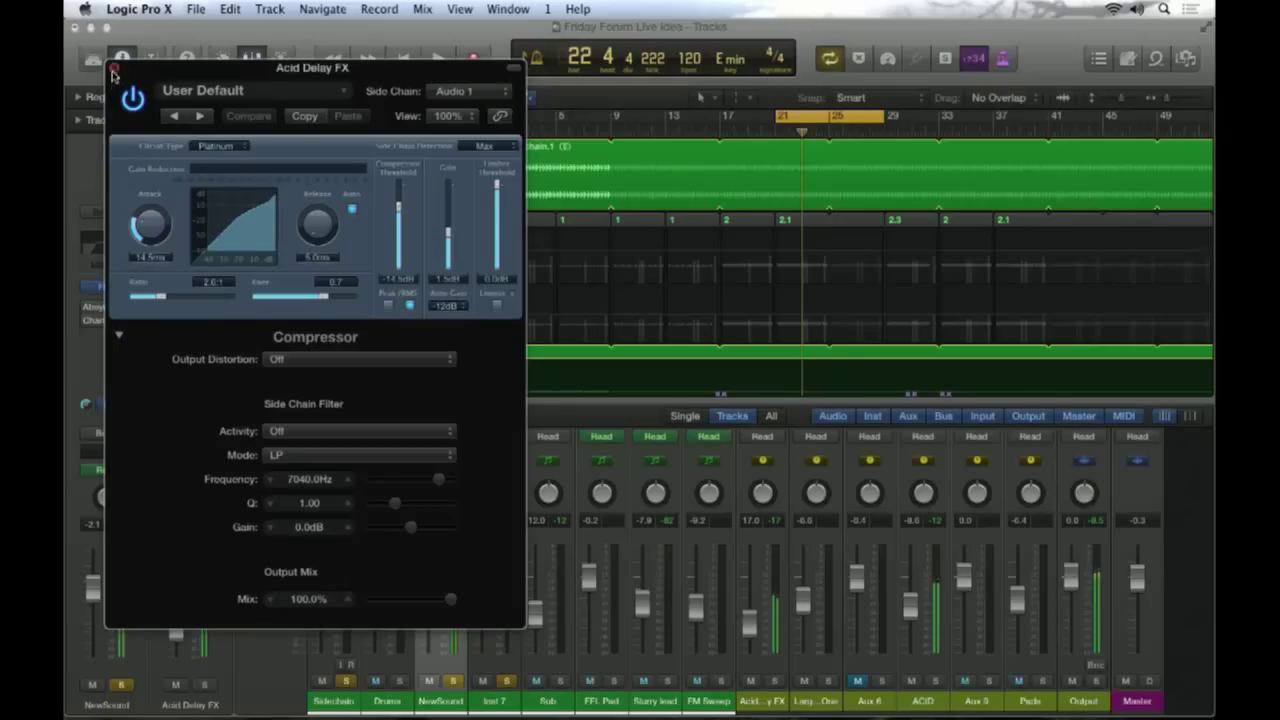
pyautogui.click(114, 70)
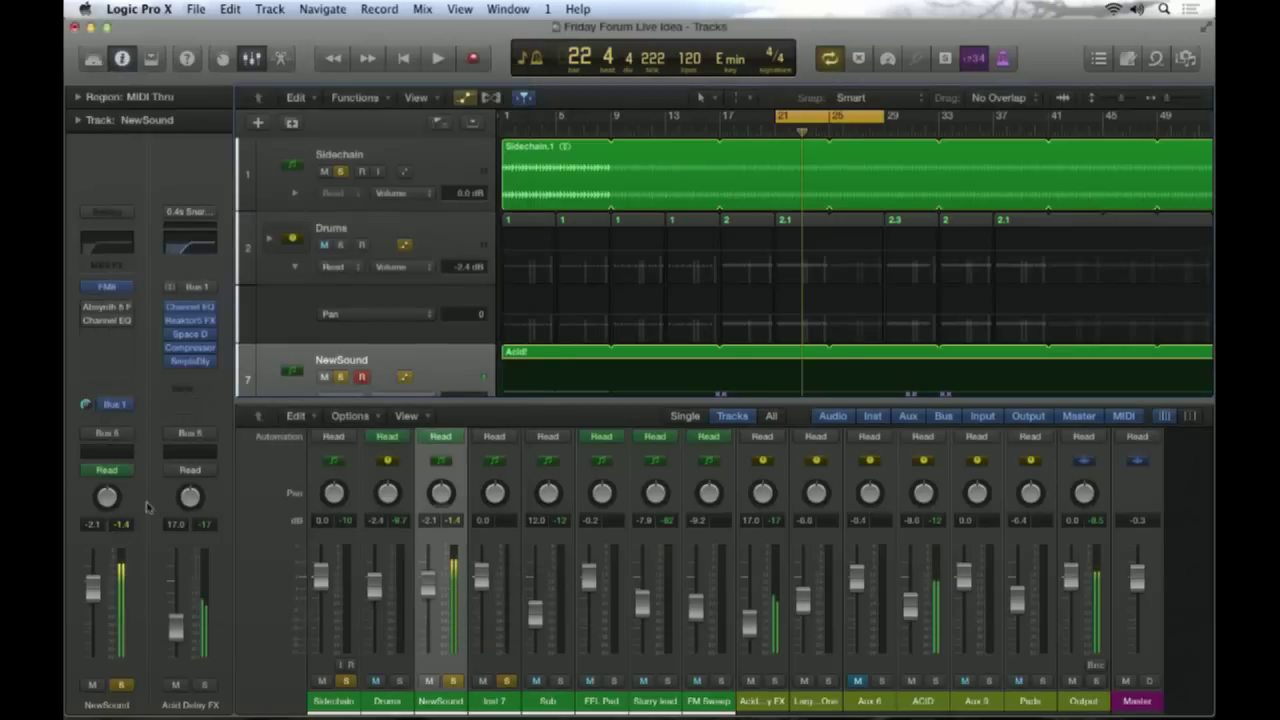
pyautogui.click(190, 347)
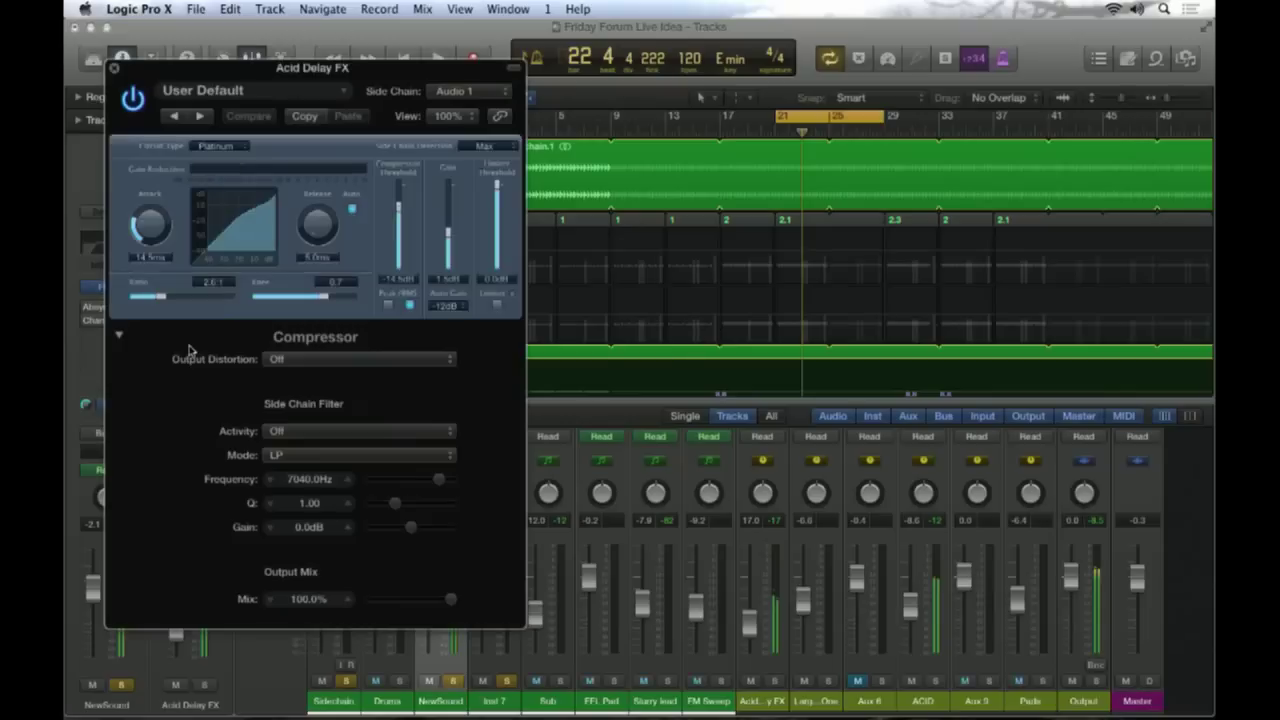
pyautogui.click(114, 69)
# Hide the mixer, leave only Sidechain and NewSound soloed with Inst 7 excluded, and start playback of the loop
pyautogui.press('x')
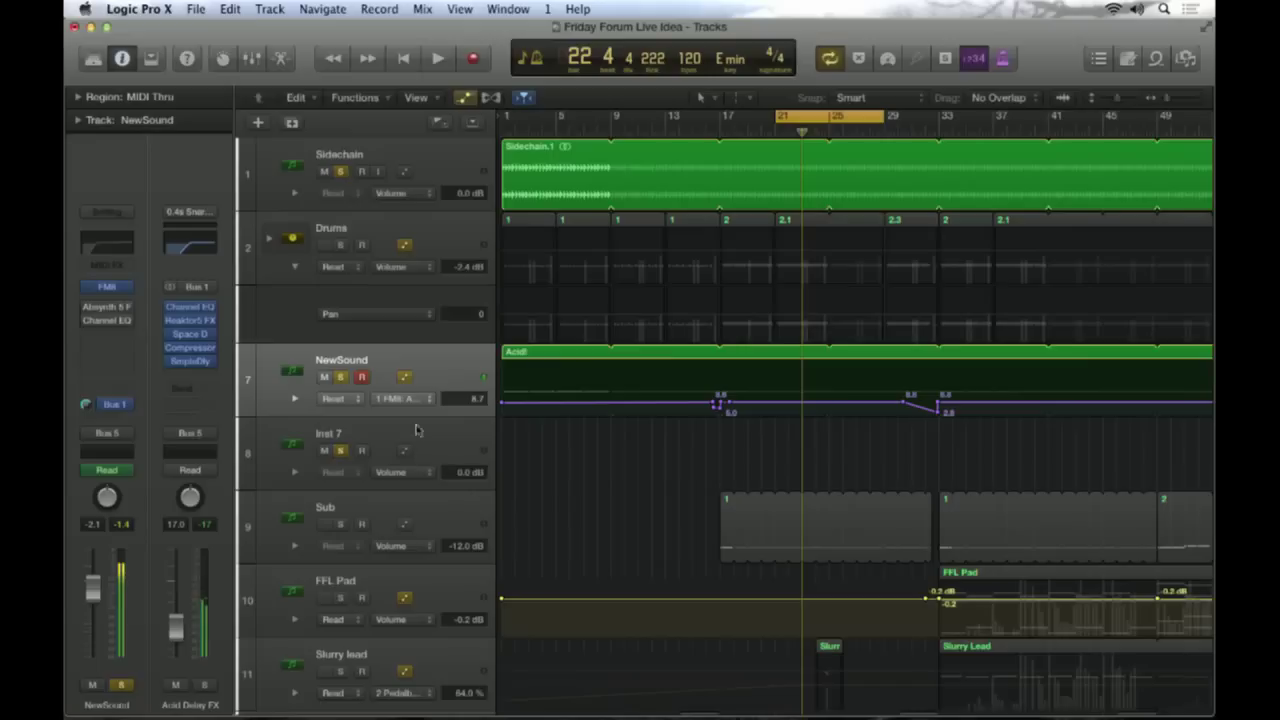
pyautogui.click(341, 377)
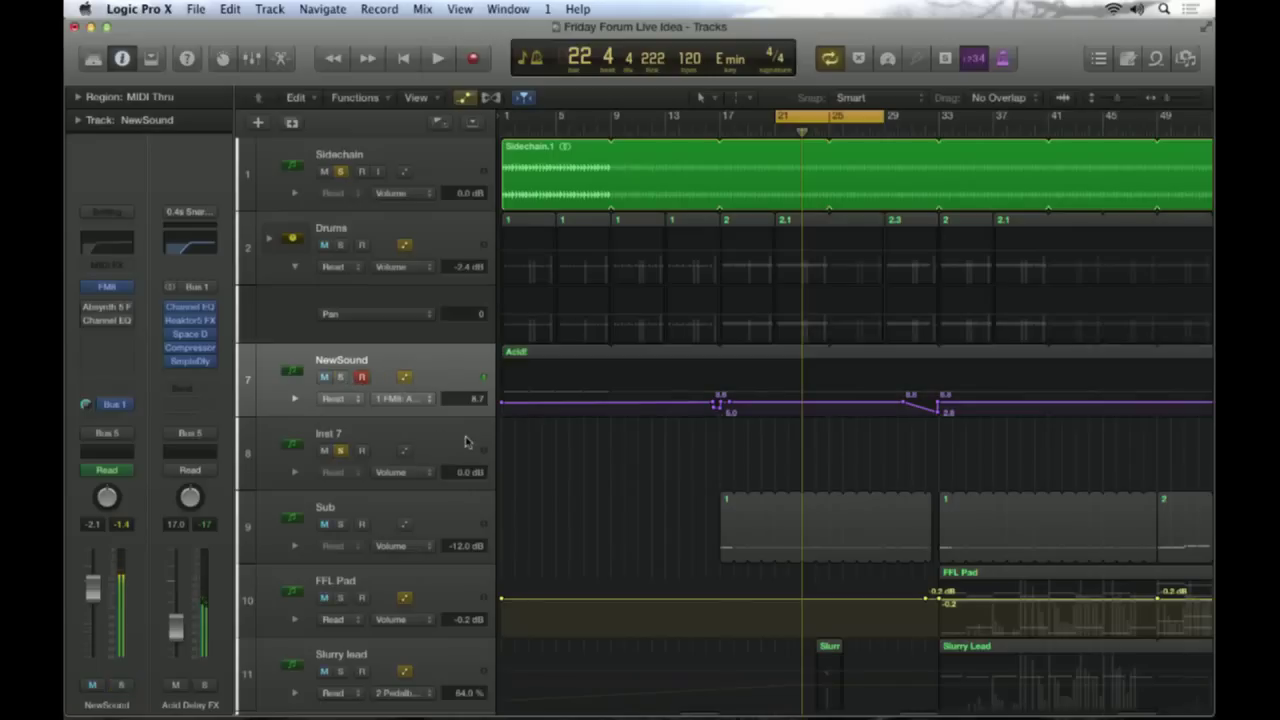
pyautogui.click(341, 377)
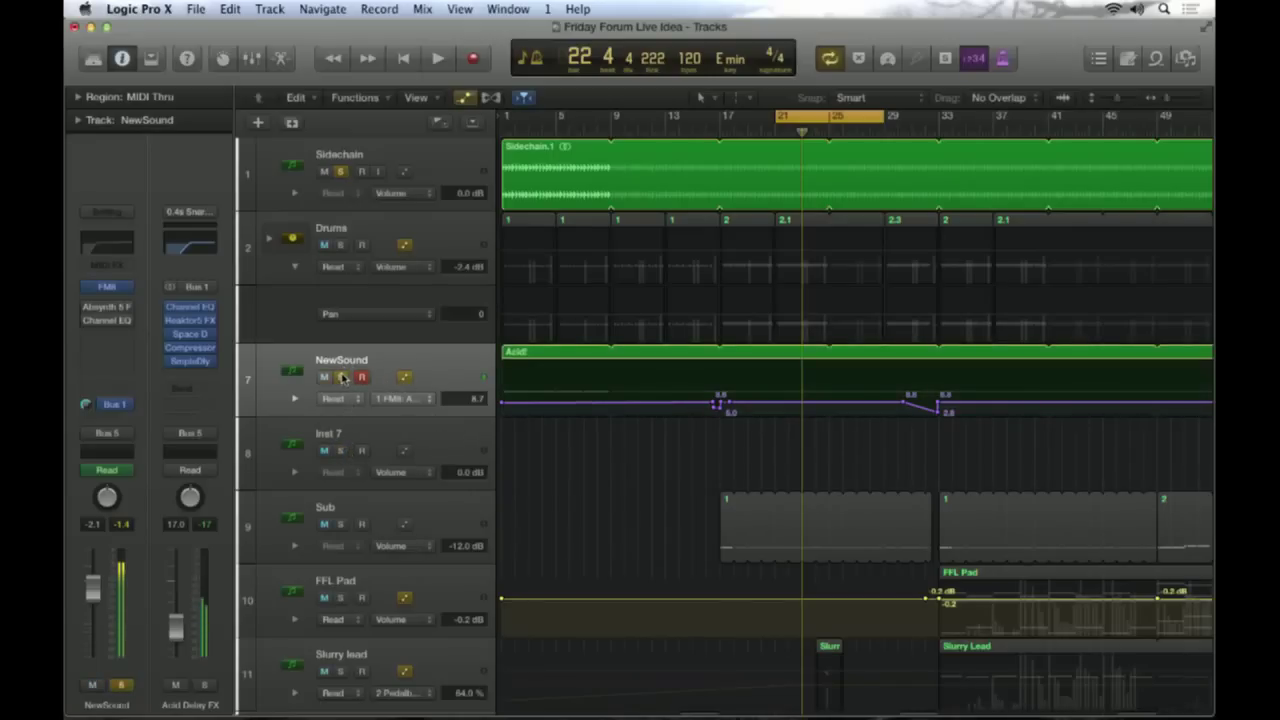
pyautogui.press('space')
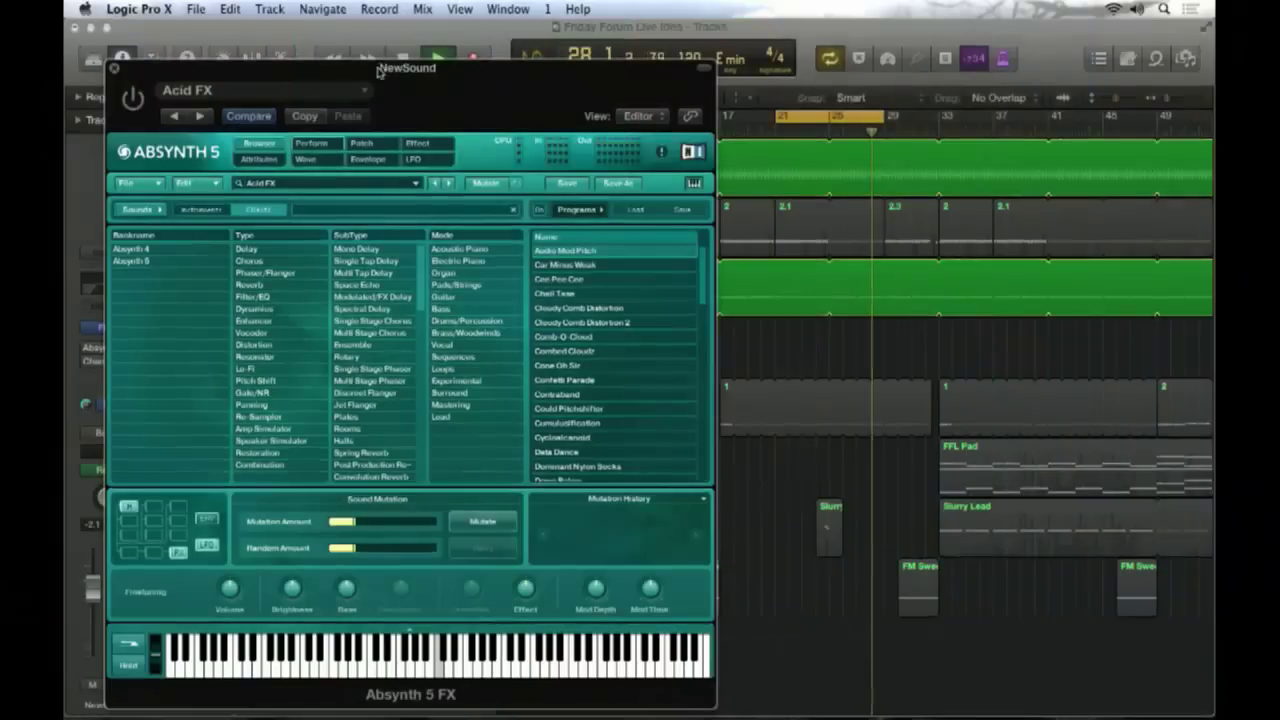
# Go through the patch and effect pages of NewSound's Absynth 5 FX and switch oscillator A's audio input to stereo
pyautogui.moveTo(400, 28); pyautogui.dragTo(505, 35)
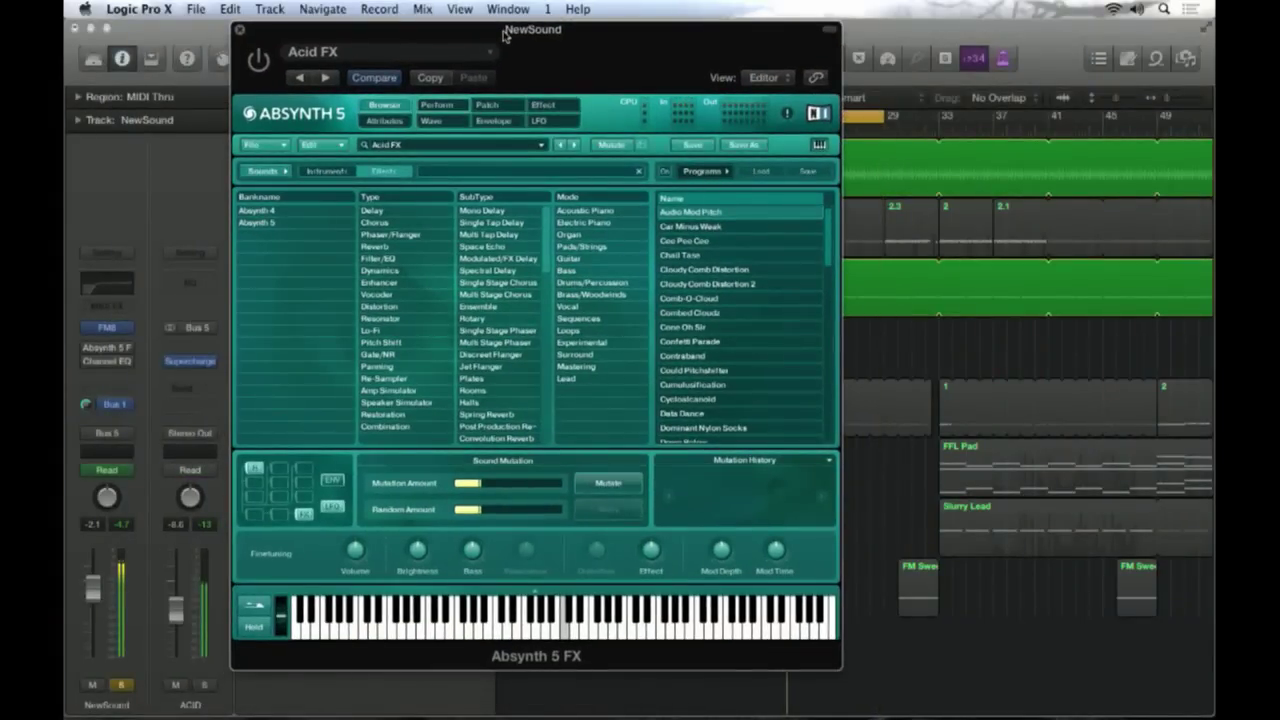
pyautogui.moveTo(553, 31); pyautogui.dragTo(603, 20)
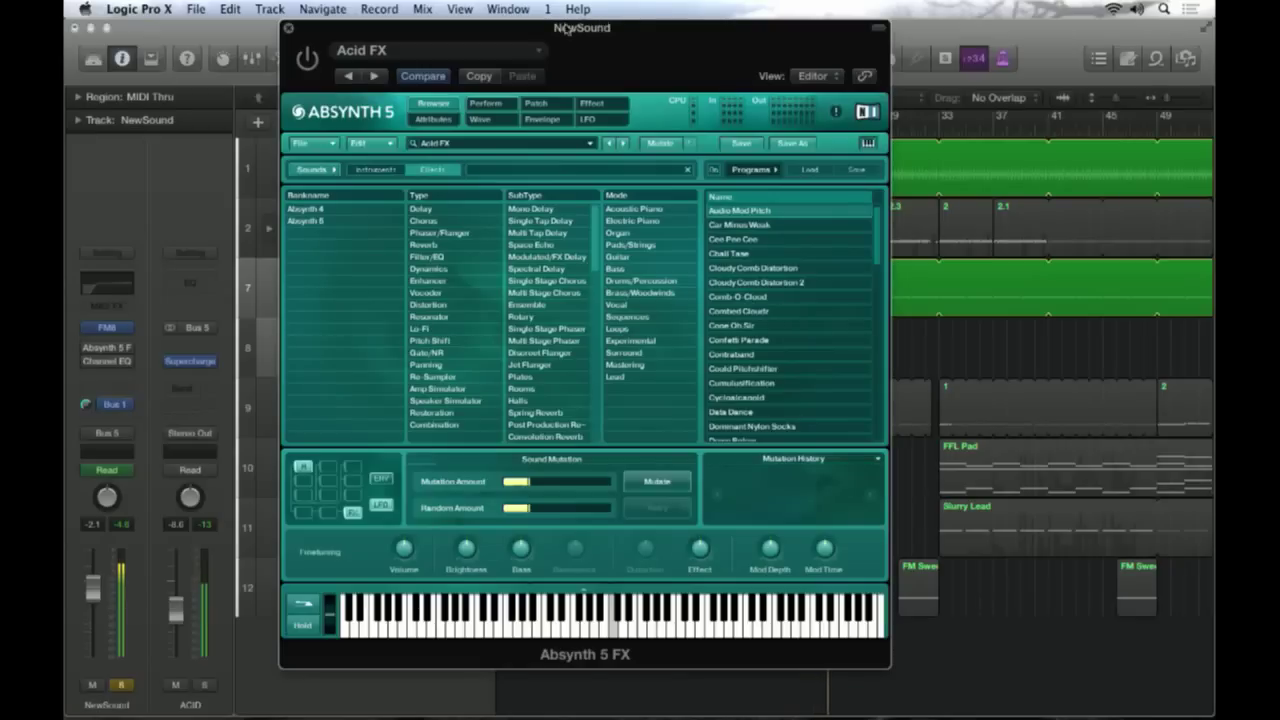
pyautogui.click(538, 104)
pyautogui.click(591, 103)
pyautogui.moveTo(527, 47); pyautogui.dragTo(455, 80)
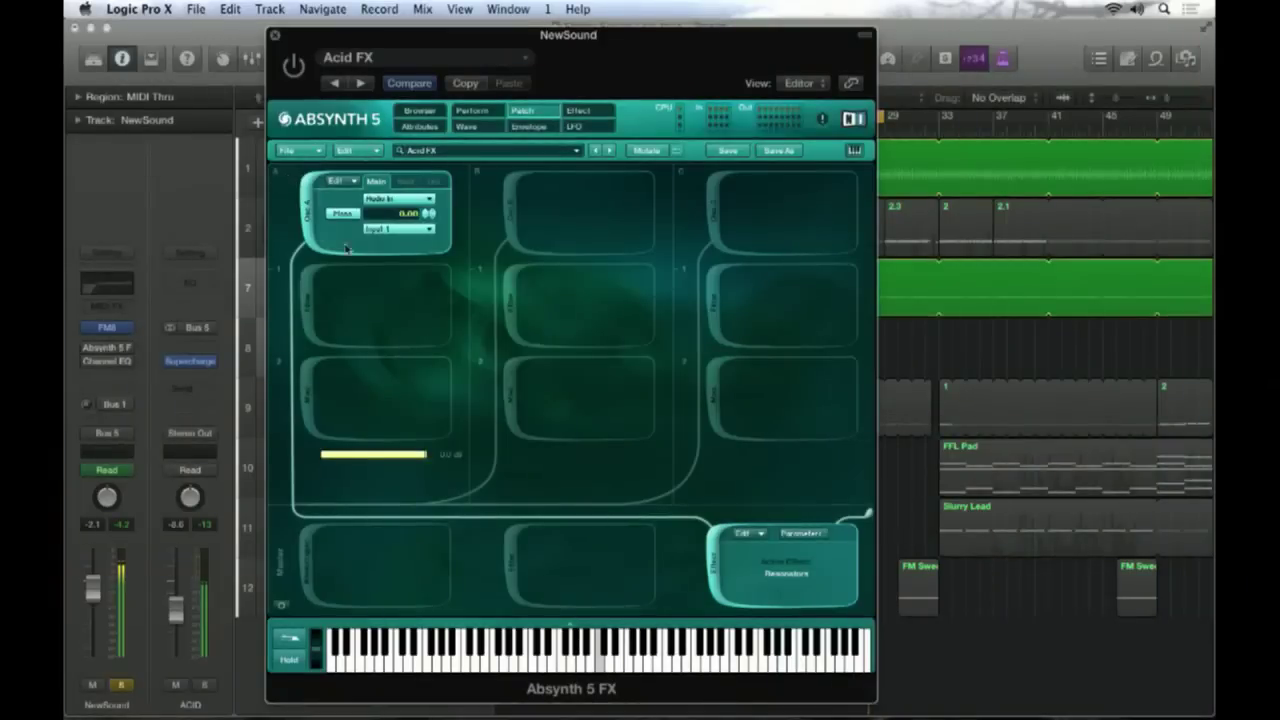
pyautogui.click(355, 210)
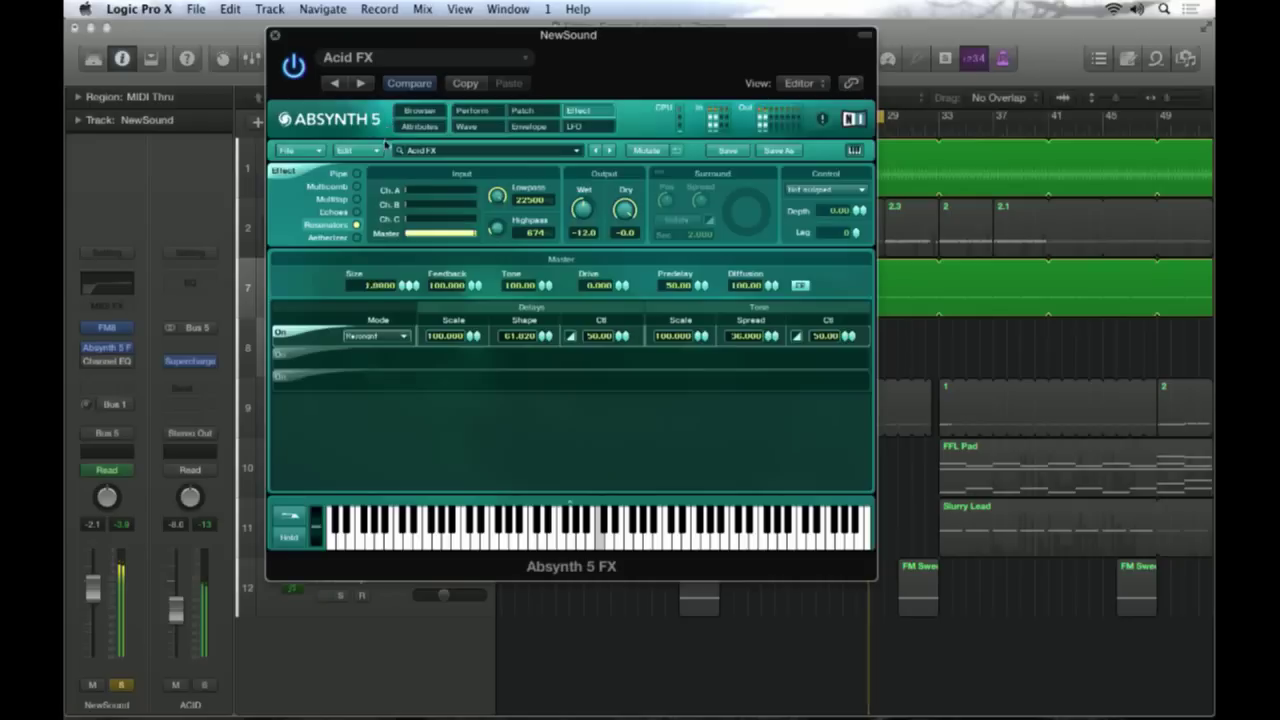
# Set the Resonators effect's size to 0.0100, audition it with the dry output turned fully down, and set the dry level to -1.6
pyautogui.moveTo(380, 285); pyautogui.dragTo(454, 335)
pyautogui.moveTo(398, 299); pyautogui.dragTo(412, 318)
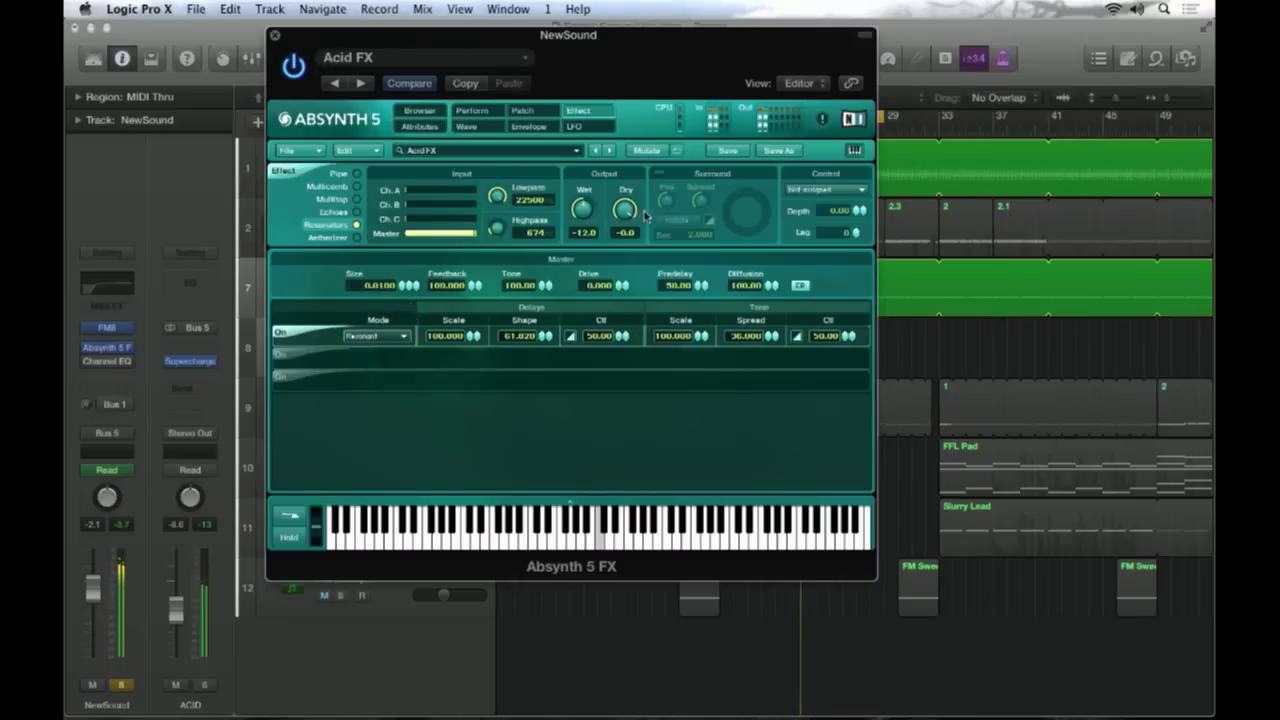
pyautogui.moveTo(627, 210); pyautogui.dragTo(617, 461)
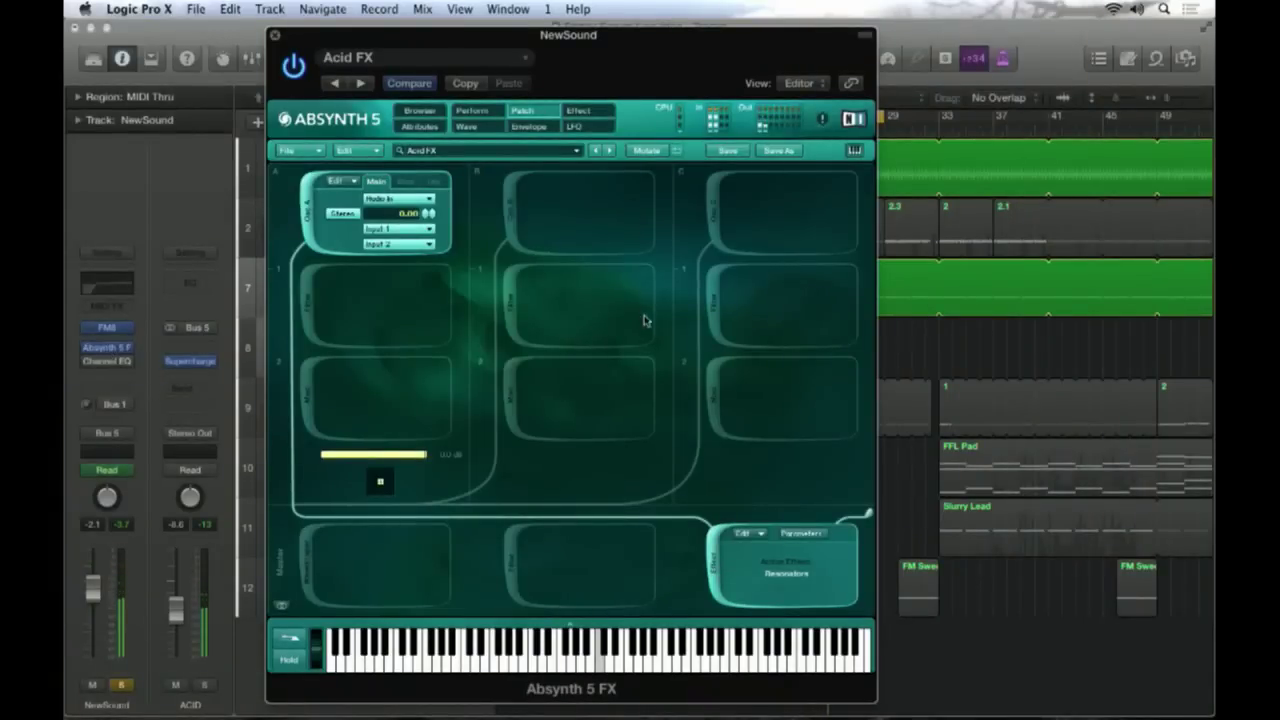
pyautogui.click(584, 118)
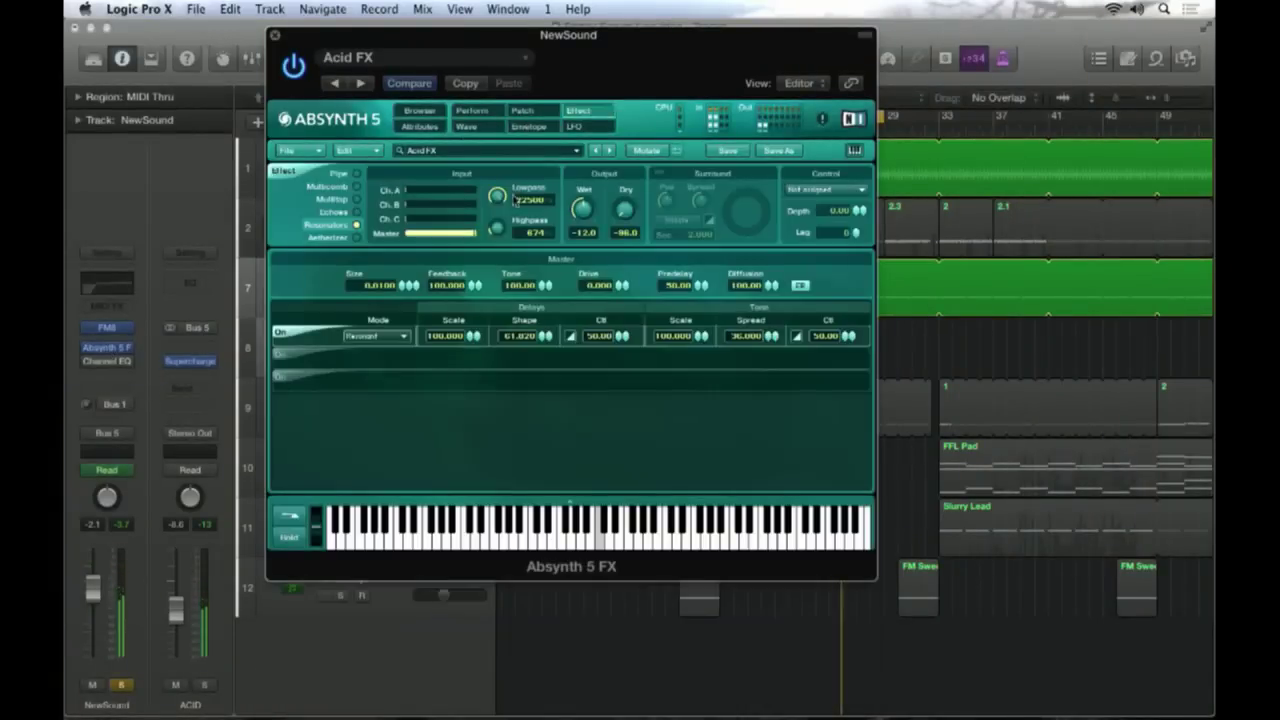
pyautogui.moveTo(627, 211); pyautogui.dragTo(586, 5)
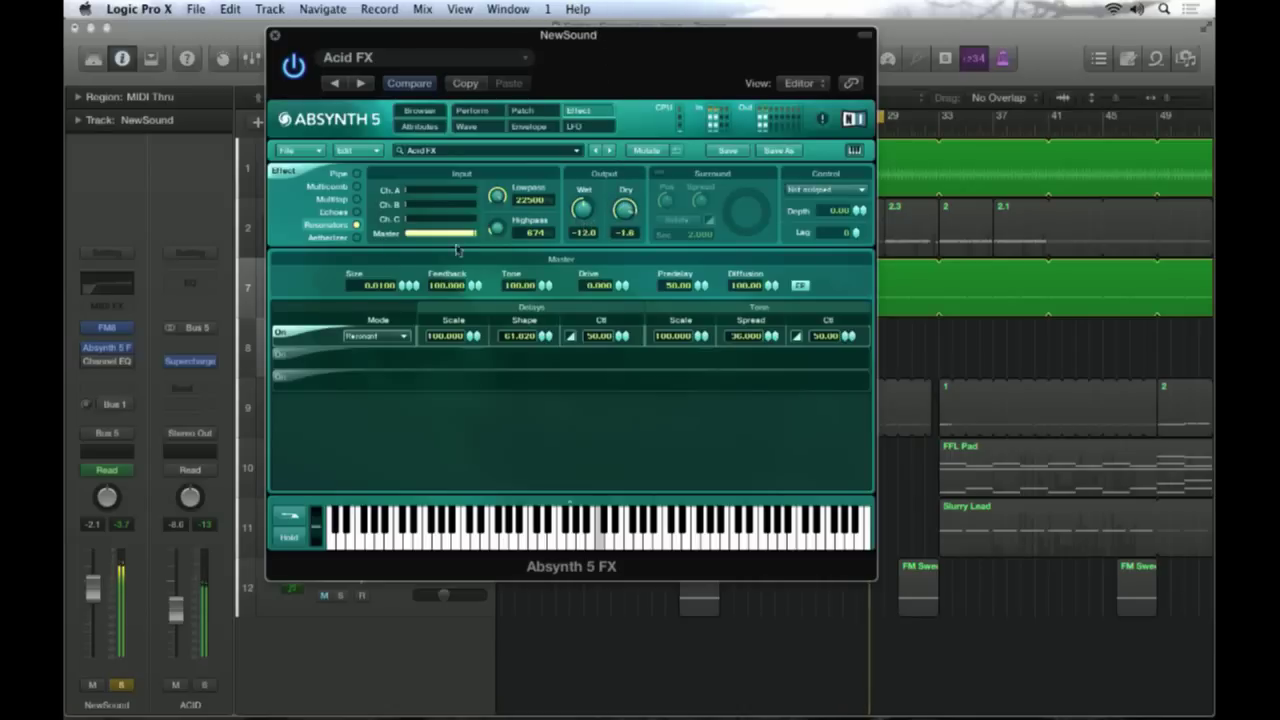
# Try other resonator sizes, settle on size 0.0100 with feedback 32.000, and close the Absynth 5 FX editor
pyautogui.moveTo(408, 288); pyautogui.dragTo(407, 113)
pyautogui.moveTo(400, 203); pyautogui.dragTo(400, 280)
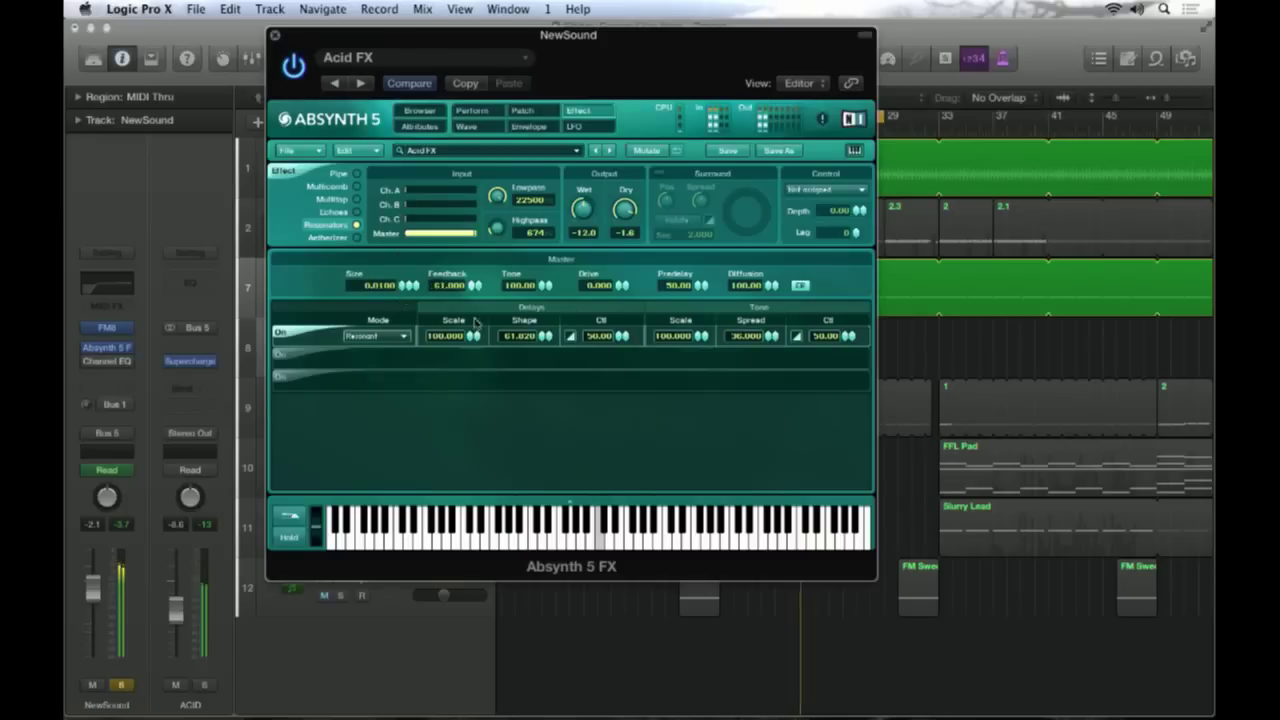
pyautogui.moveTo(475, 328)
pyautogui.mouseDown()
pyautogui.moveTo(475, 360)
pyautogui.moveTo(477, 341)
pyautogui.mouseUp()
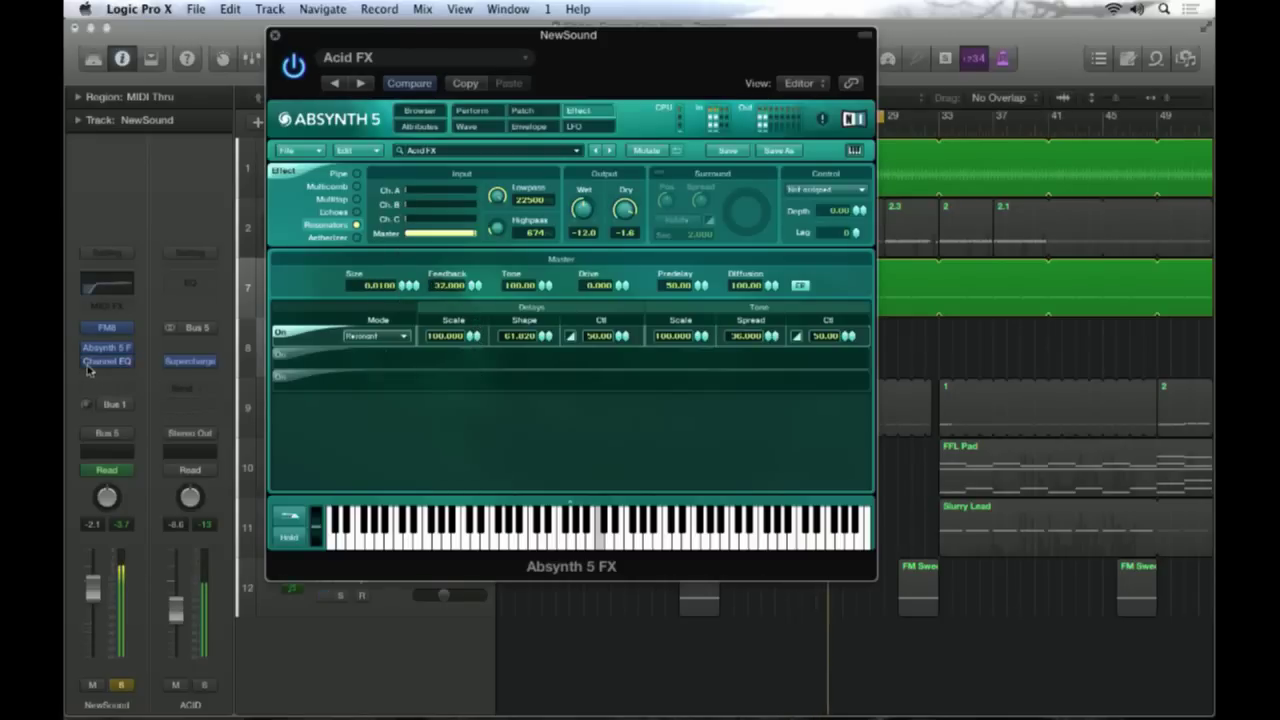
pyautogui.click(275, 35)
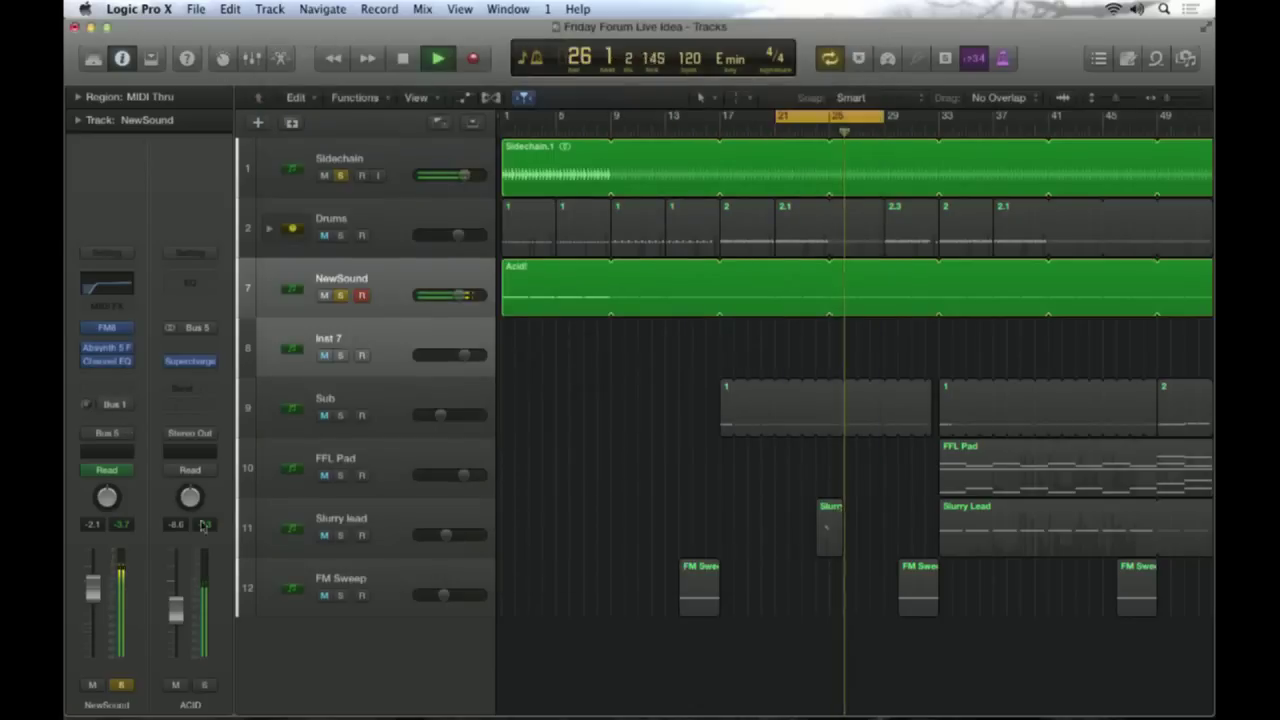
# Select and solo the Sub track, unsolo NewSound, and compare the sub with the Sidechain solo off before turning it back on
pyautogui.click(396, 404)
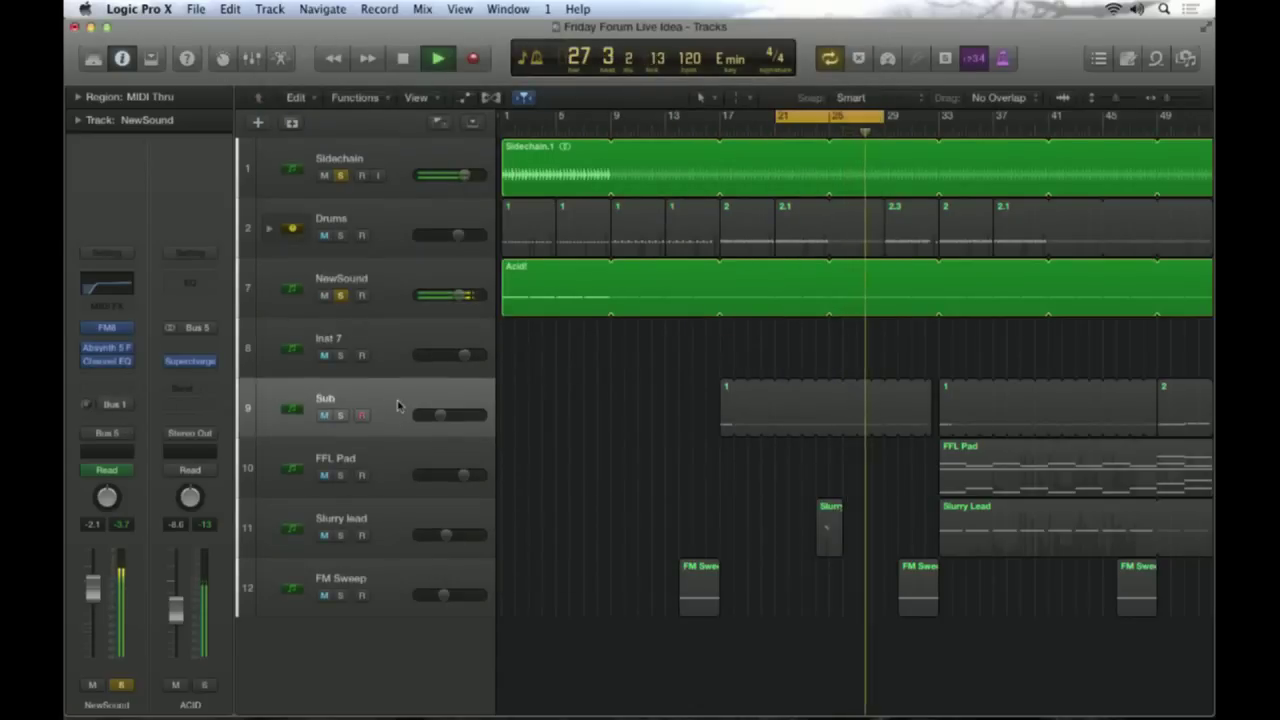
pyautogui.click(340, 415)
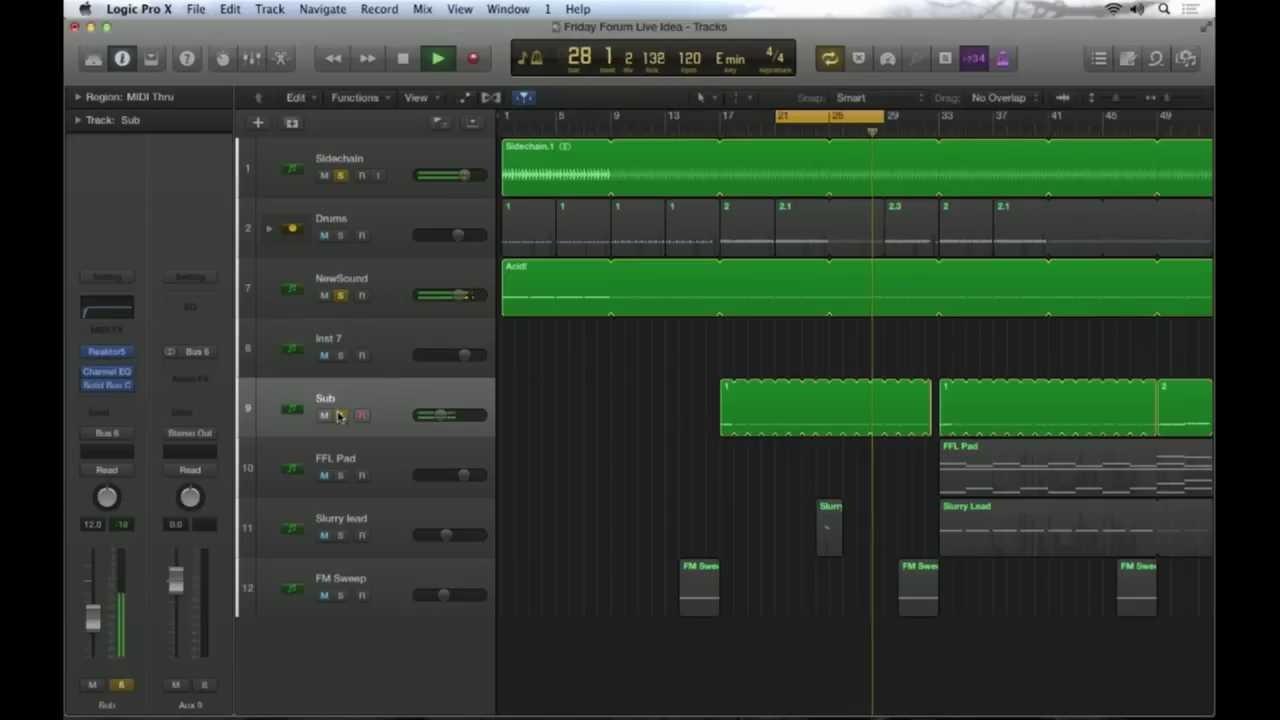
pyautogui.click(340, 295)
pyautogui.click(340, 175)
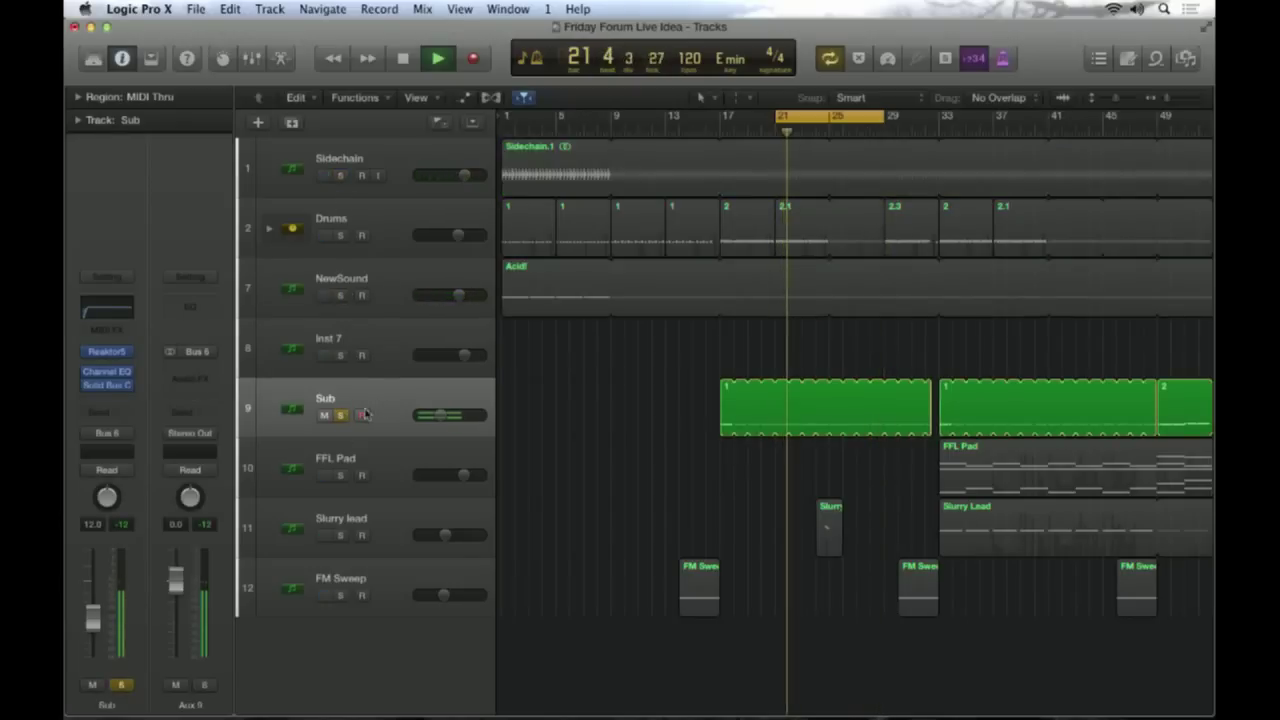
pyautogui.click(340, 175)
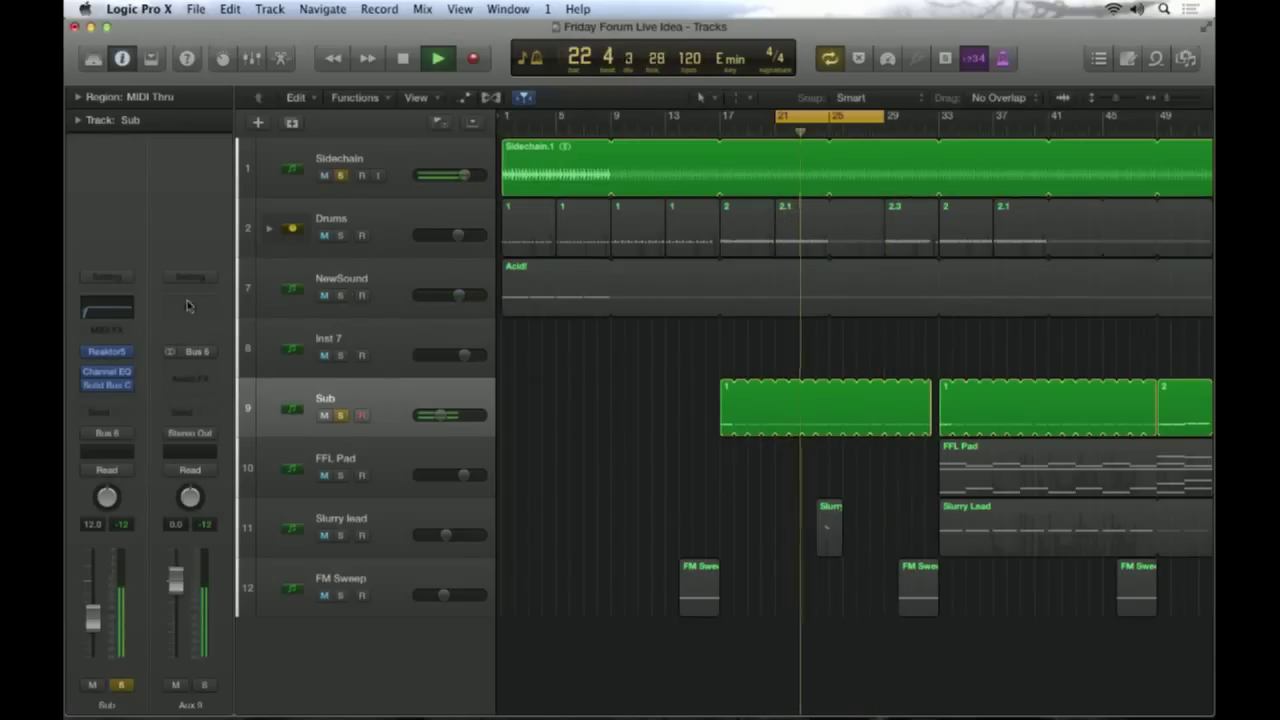
# Open the Sub track's Reaktor 5 instrument with the Monark FFL Sub sound and move its window clear
pyautogui.click(113, 355)
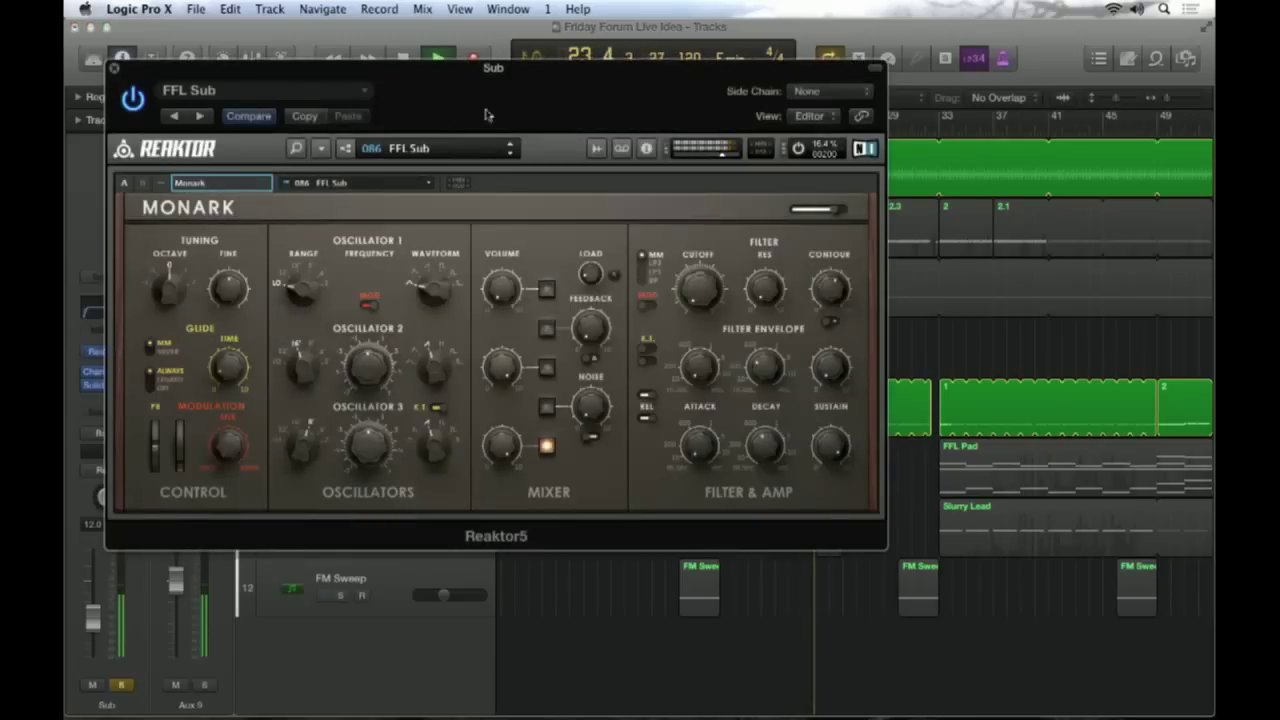
pyautogui.moveTo(489, 77); pyautogui.dragTo(453, 37)
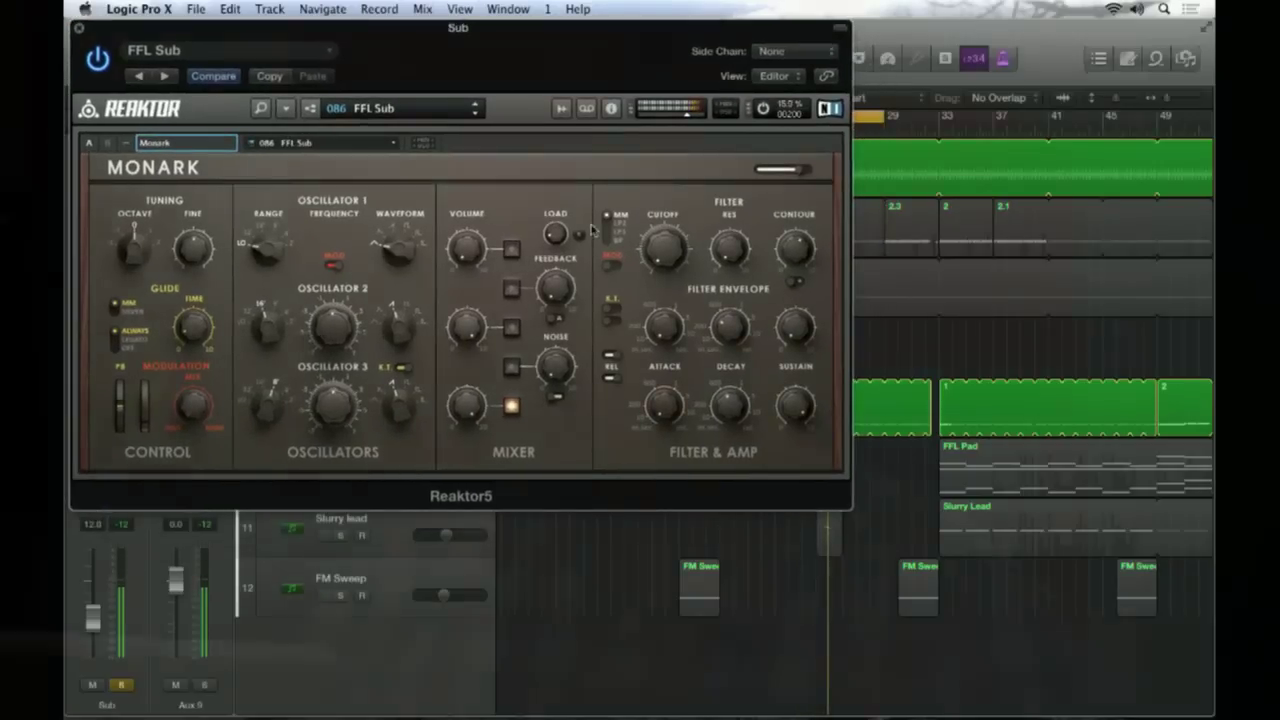
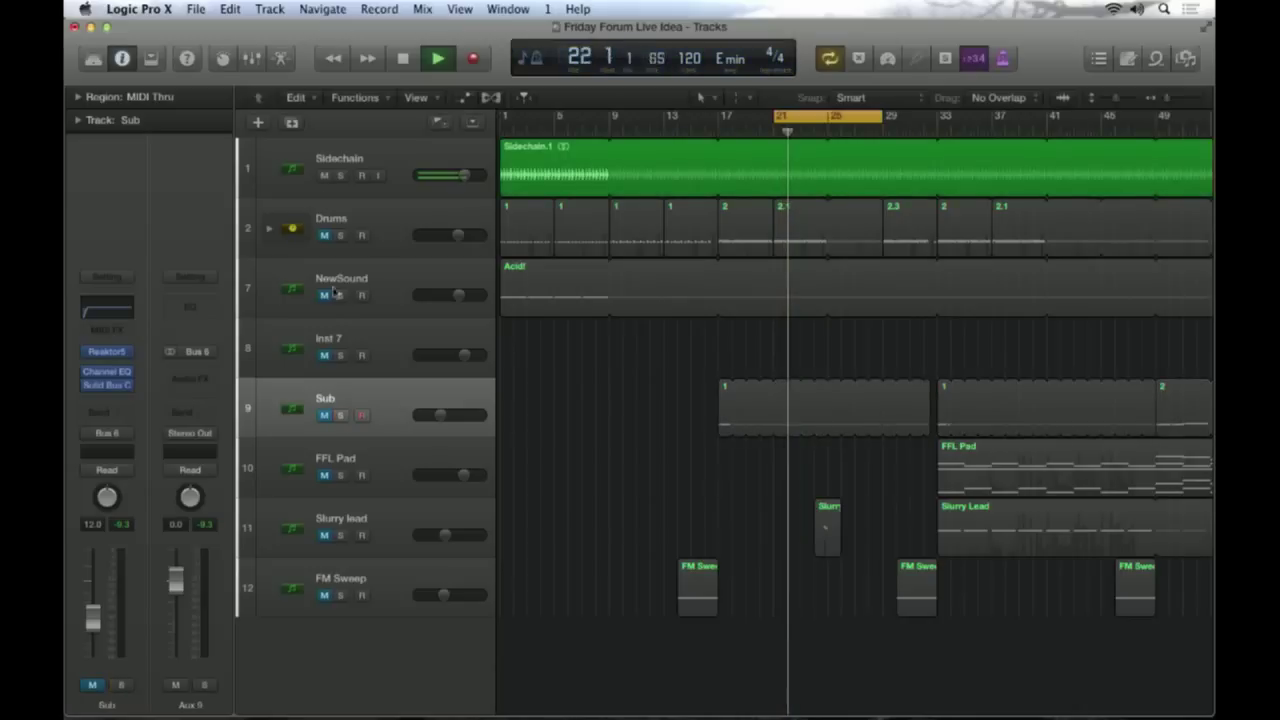
# Unmute the Drums track, select it, and open the Supercharger compressor on its channel
pyautogui.click(323, 236)
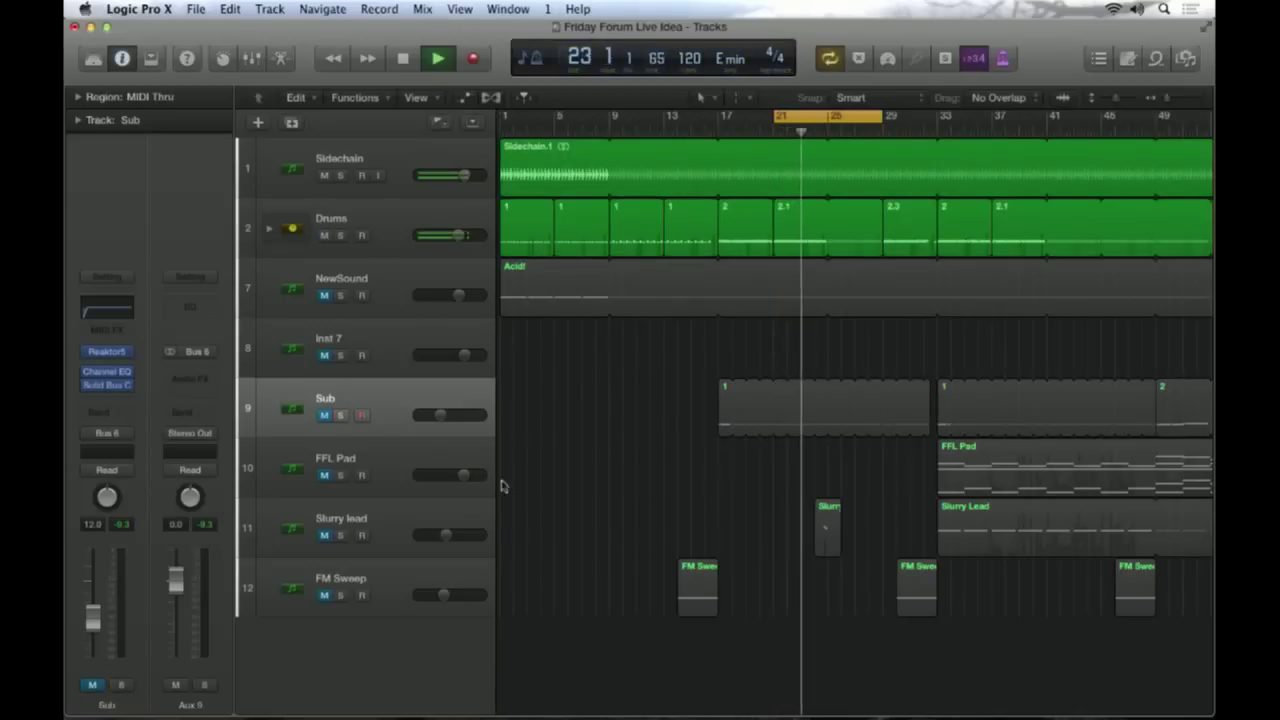
pyautogui.click(374, 219)
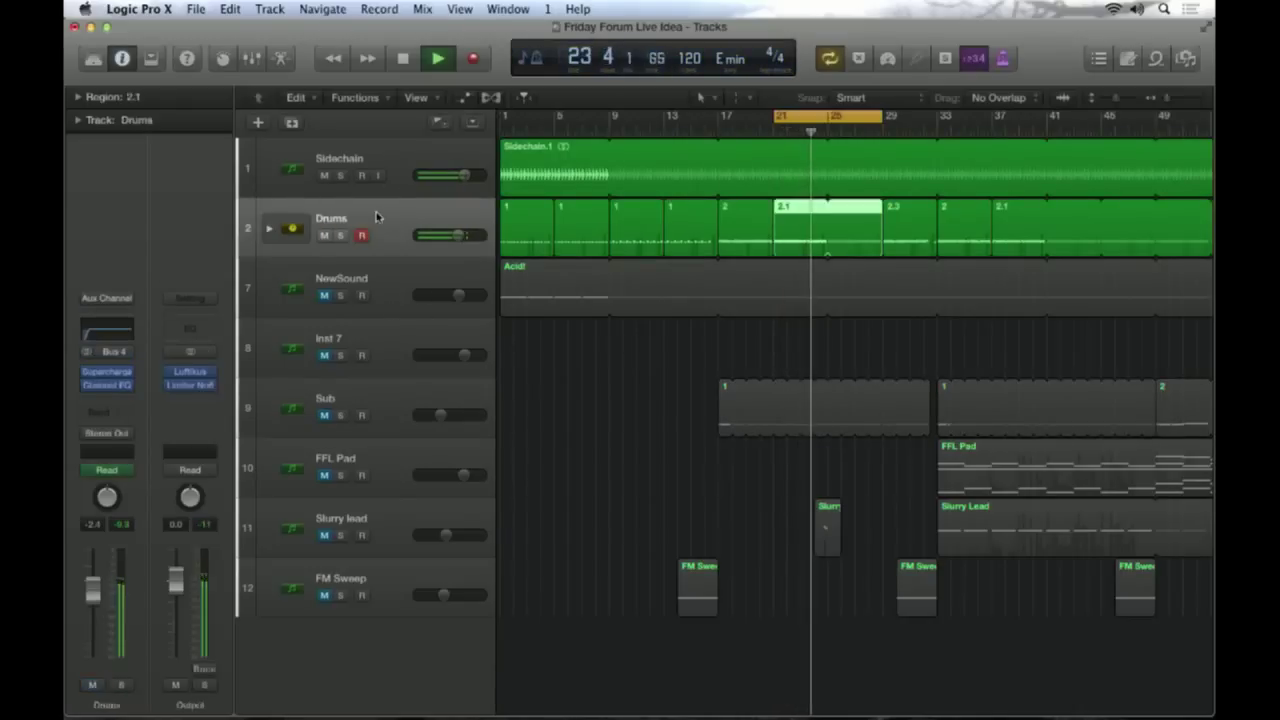
pyautogui.click(111, 373)
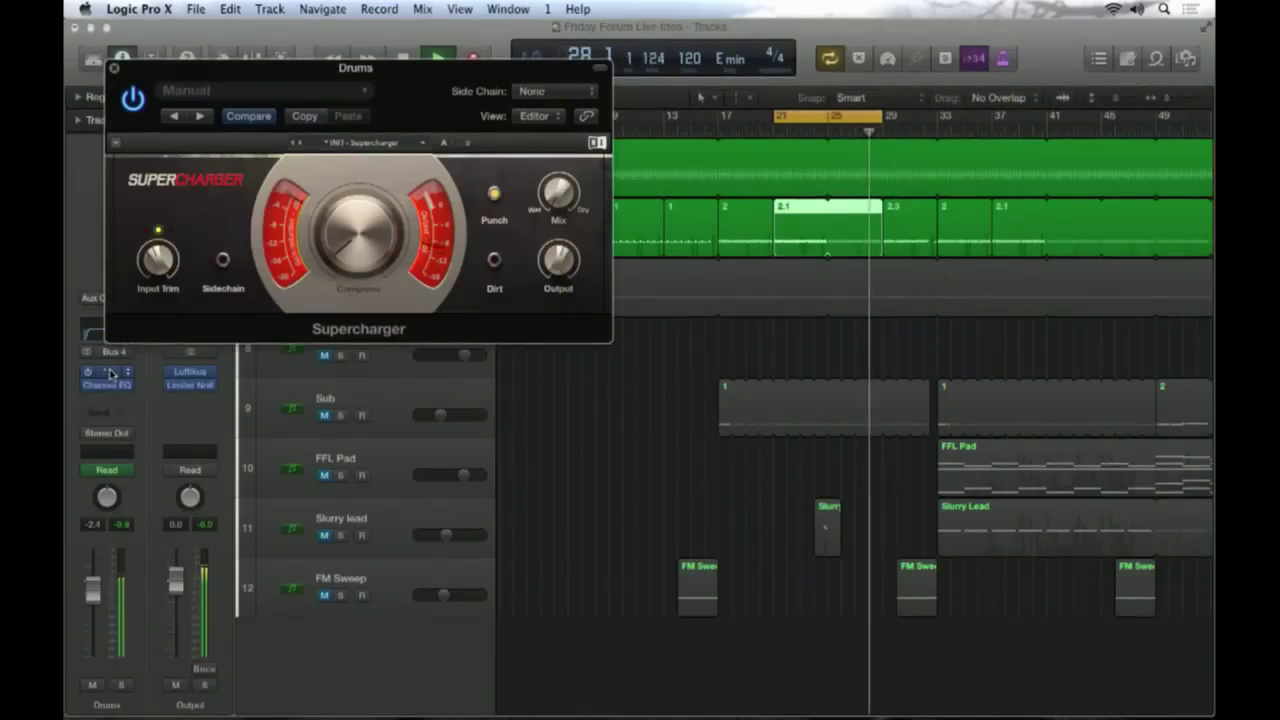
# Compare the Drums channel with Supercharger bypassed and active, close its editor, and select the NewSound track
pyautogui.click(139, 98)
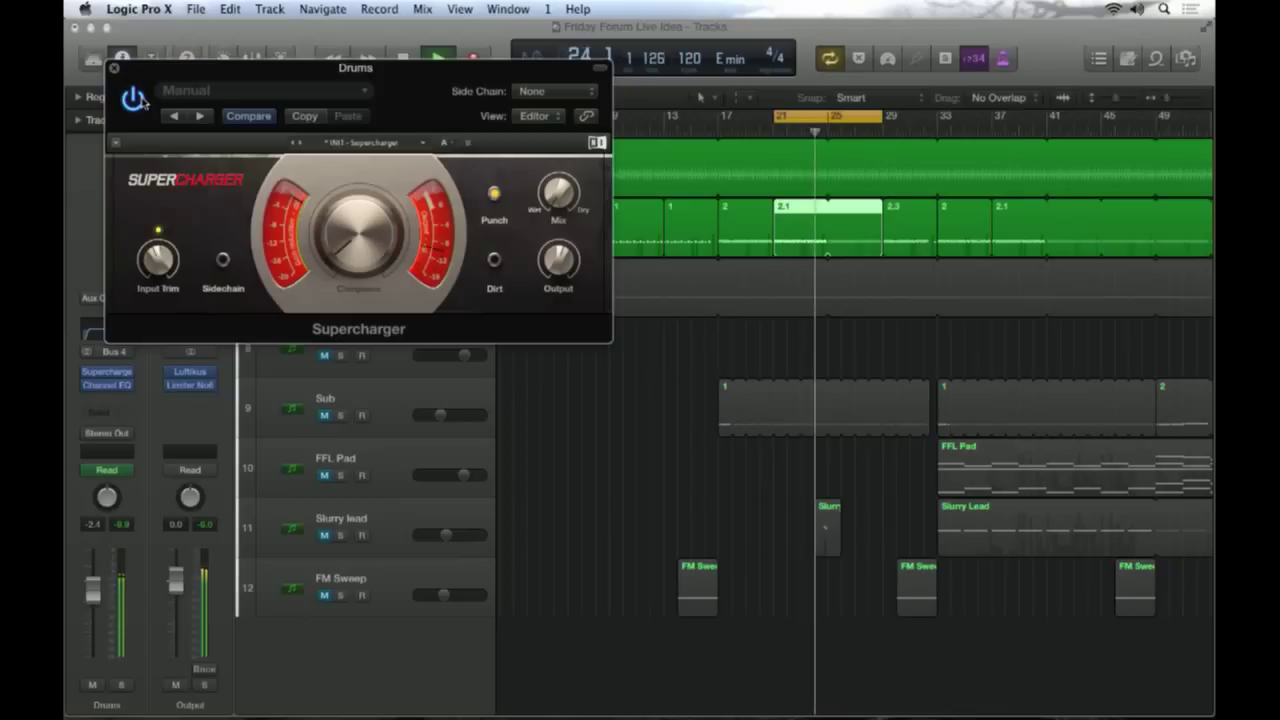
pyautogui.click(114, 70)
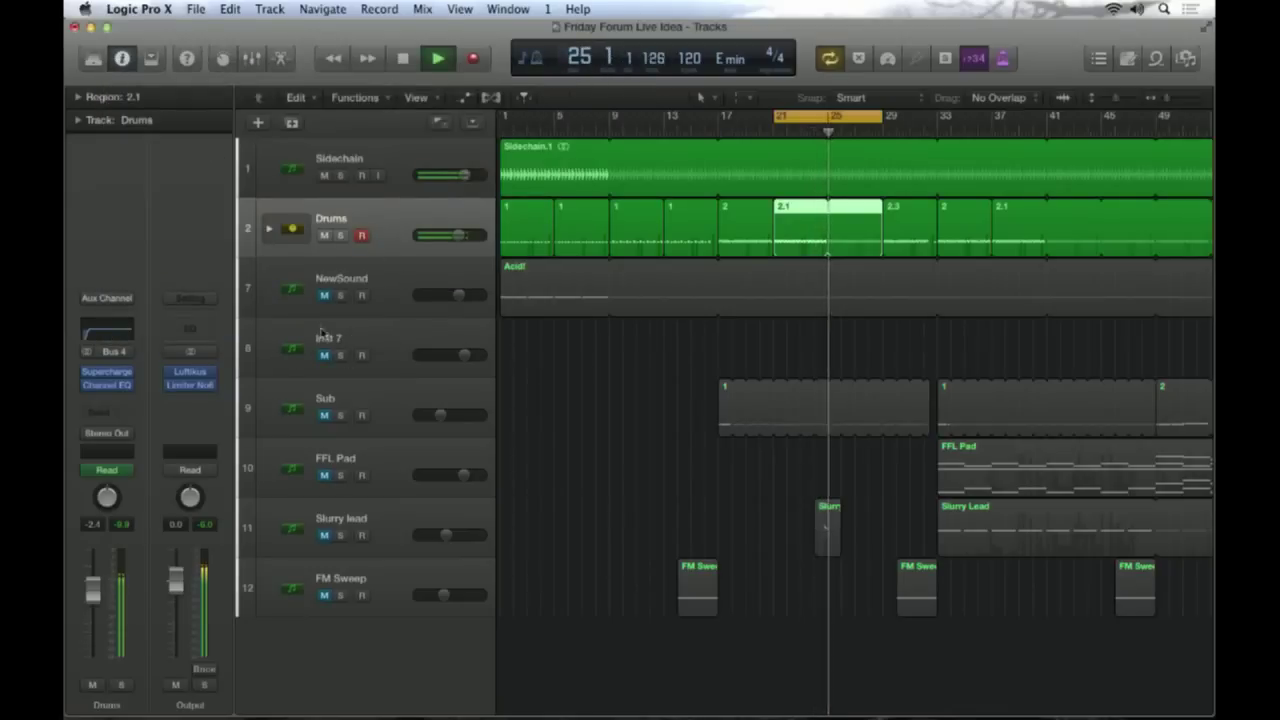
pyautogui.click(405, 274)
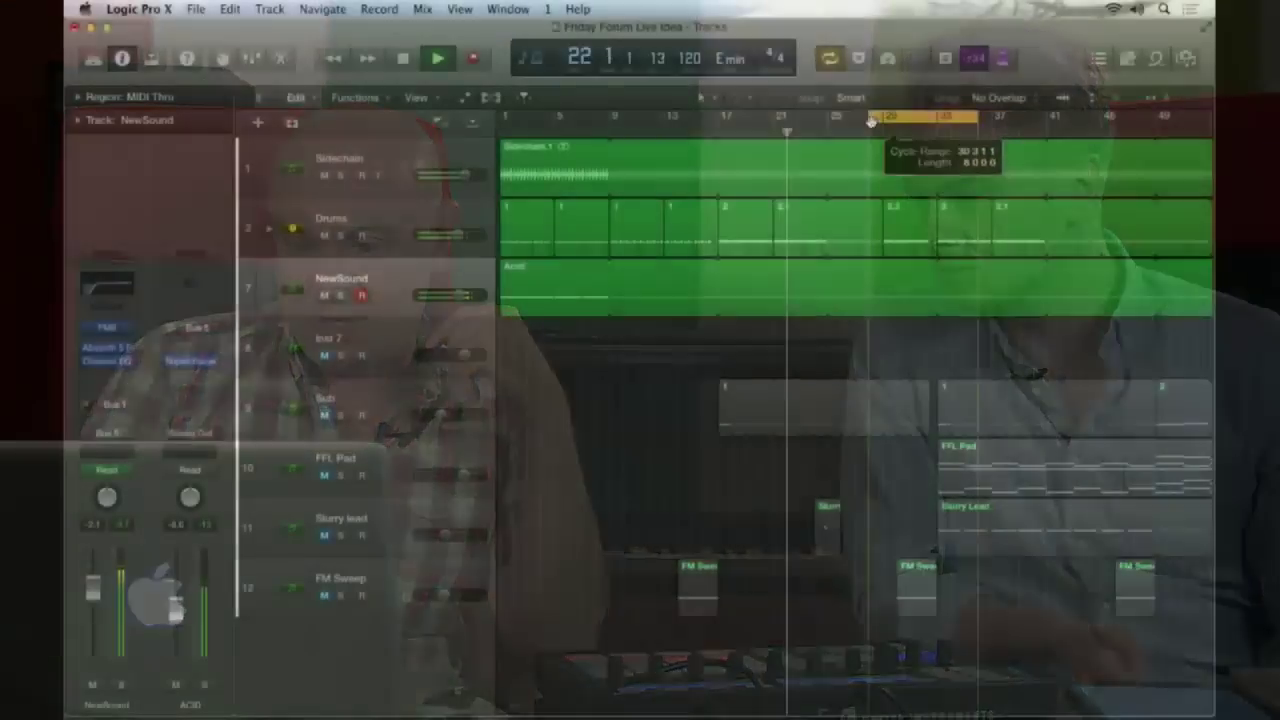
# Move the cycle range back to start at bar 14, over the first FM Sweep region, and restart playback there
pyautogui.moveTo(871, 119); pyautogui.dragTo(724, 176)
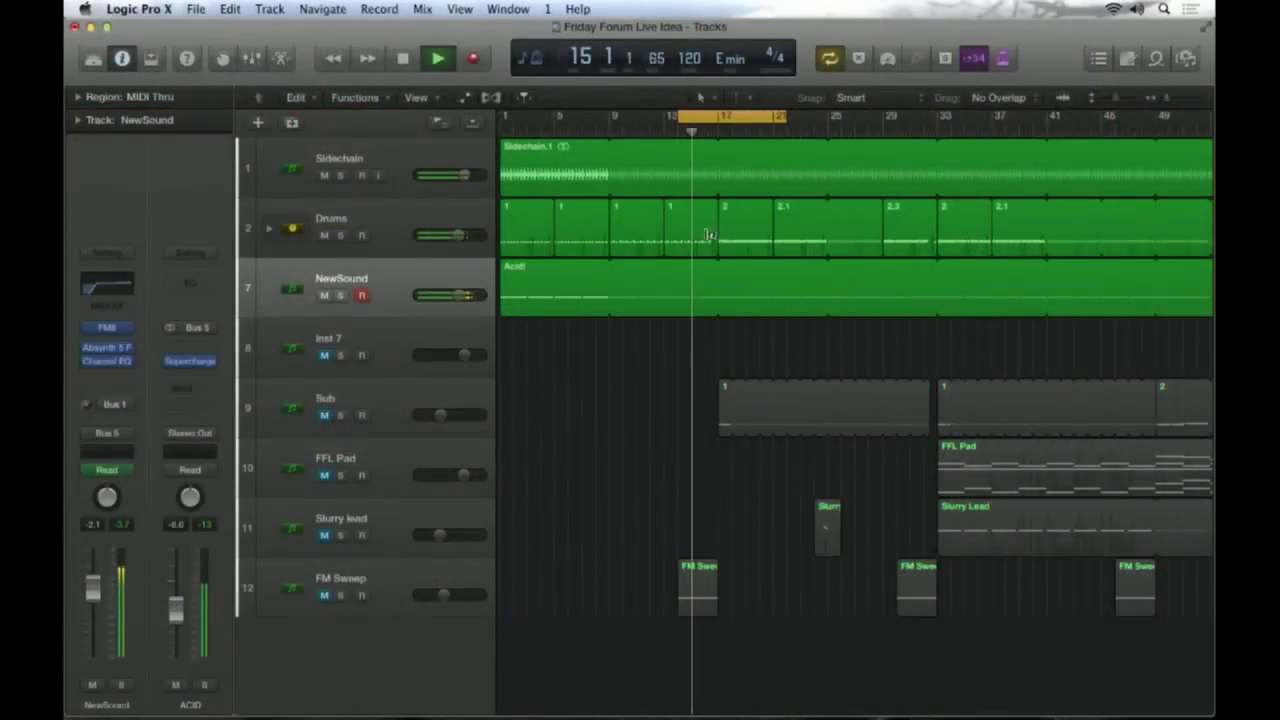
pyautogui.click(675, 130)
pyautogui.press('space')
pyautogui.press('space')
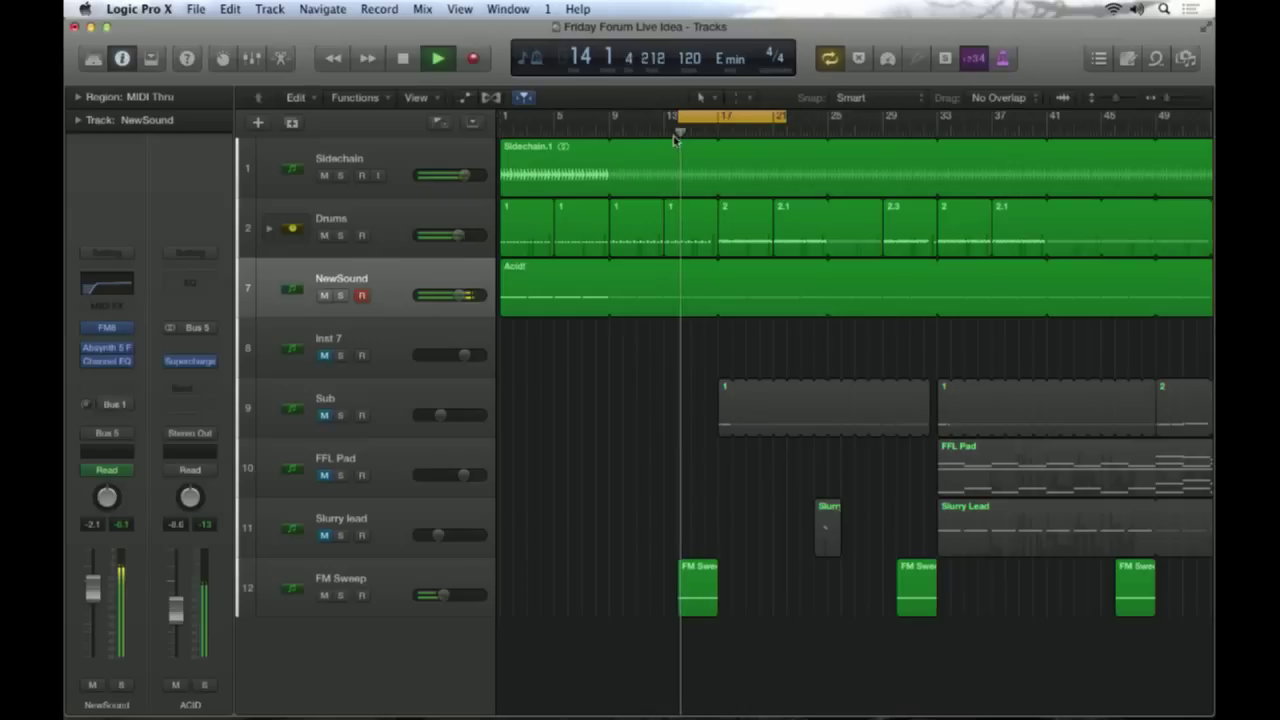
# Solo the FM Sweep track to hear it alone, stop playback, and select the track
pyautogui.click(340, 595)
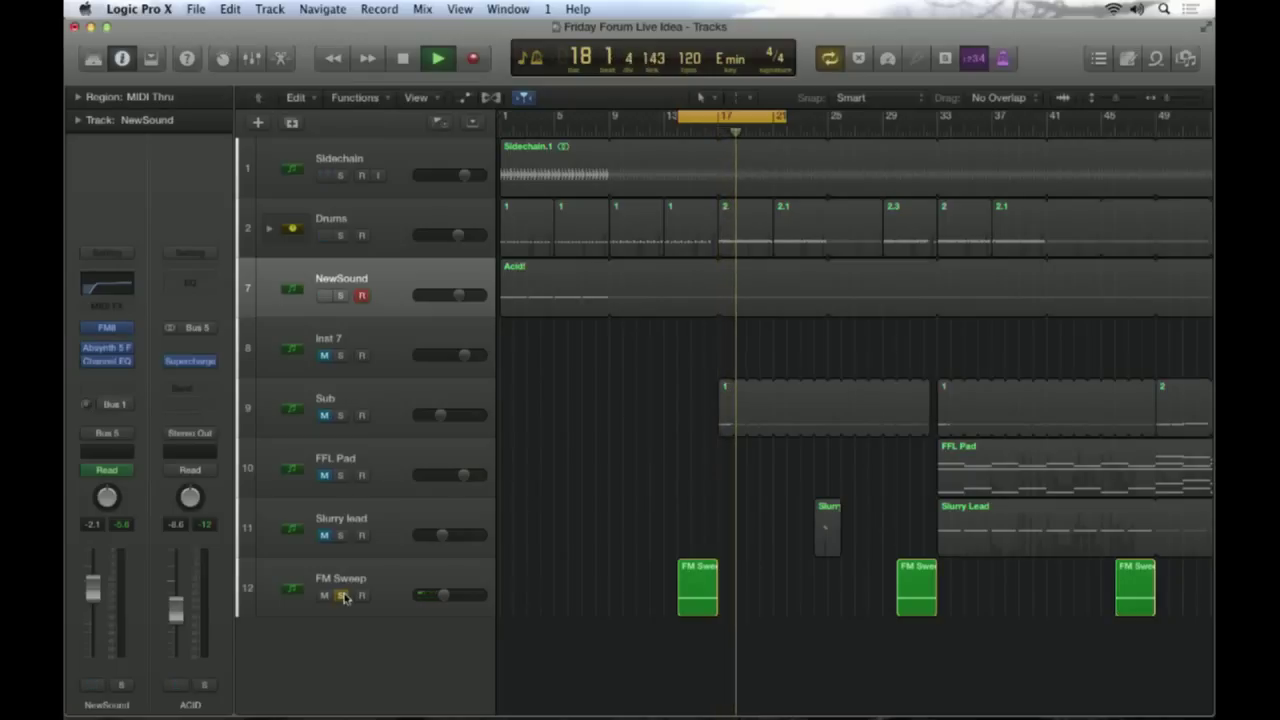
pyautogui.press('space')
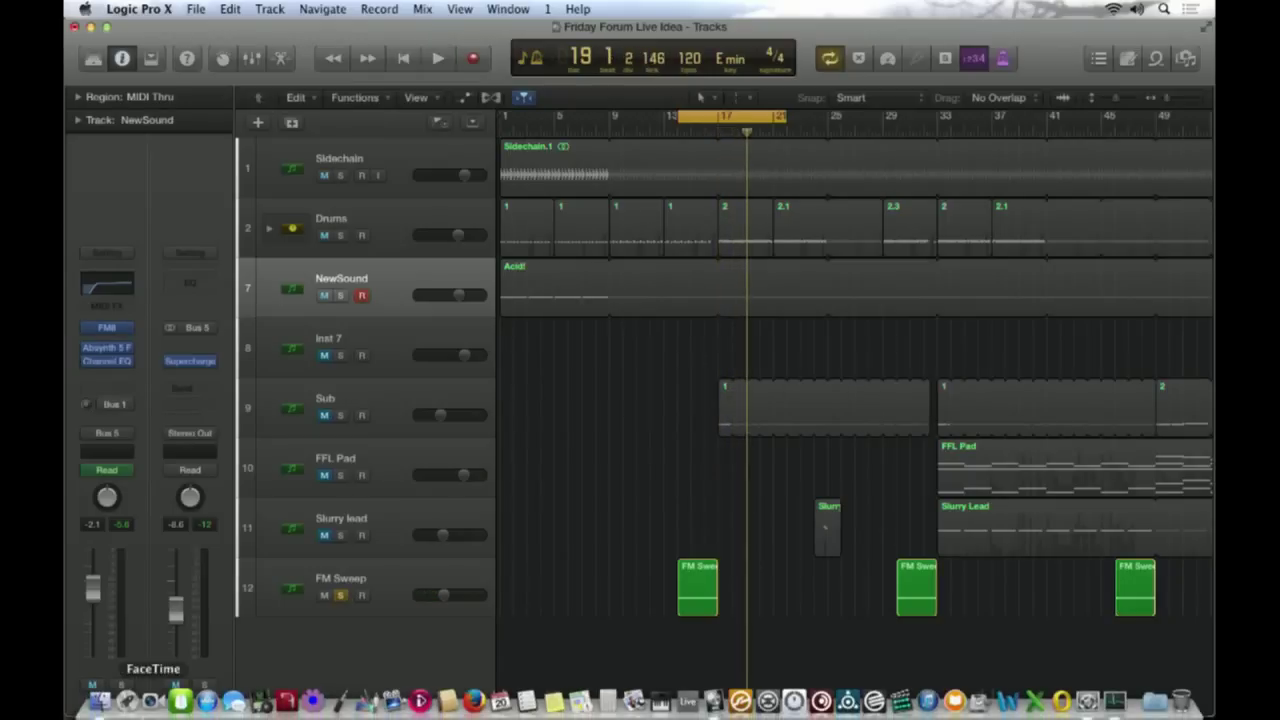
pyautogui.click(408, 592)
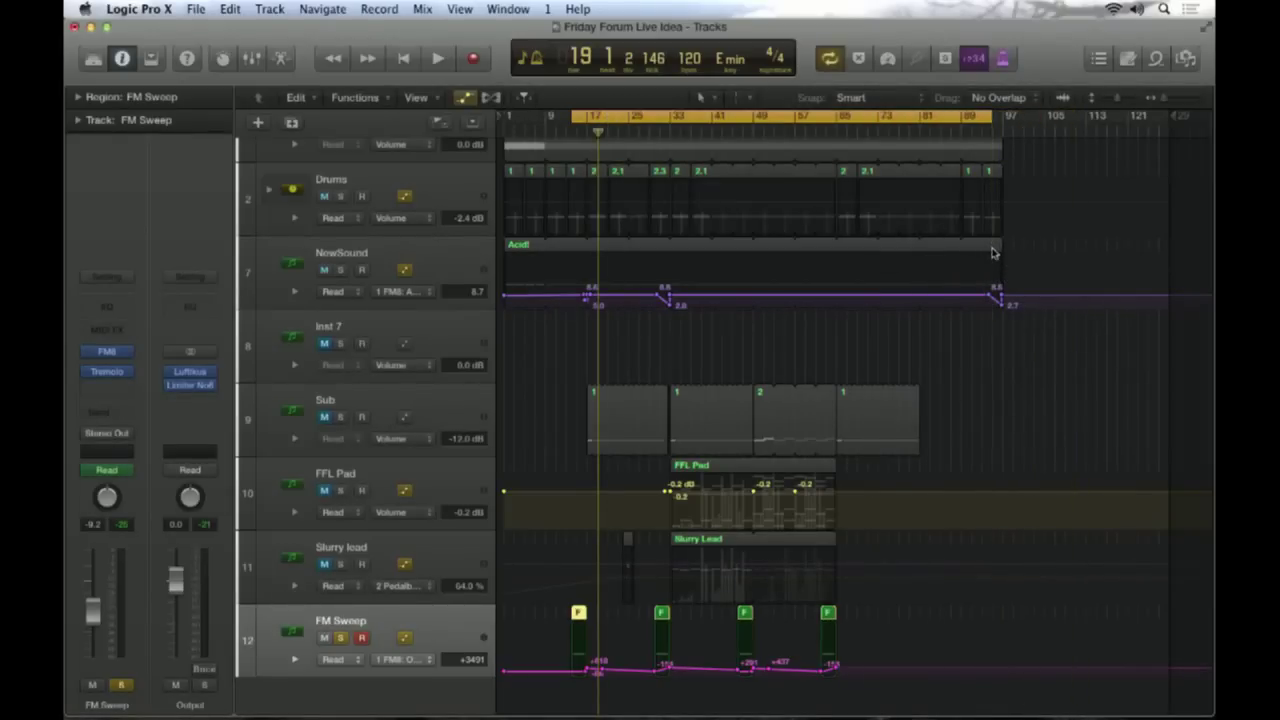
# Audition the soloed FM Sweep, shifting the cycle range along to the second and third sweep regions and restarting playback at each
pyautogui.press('space')
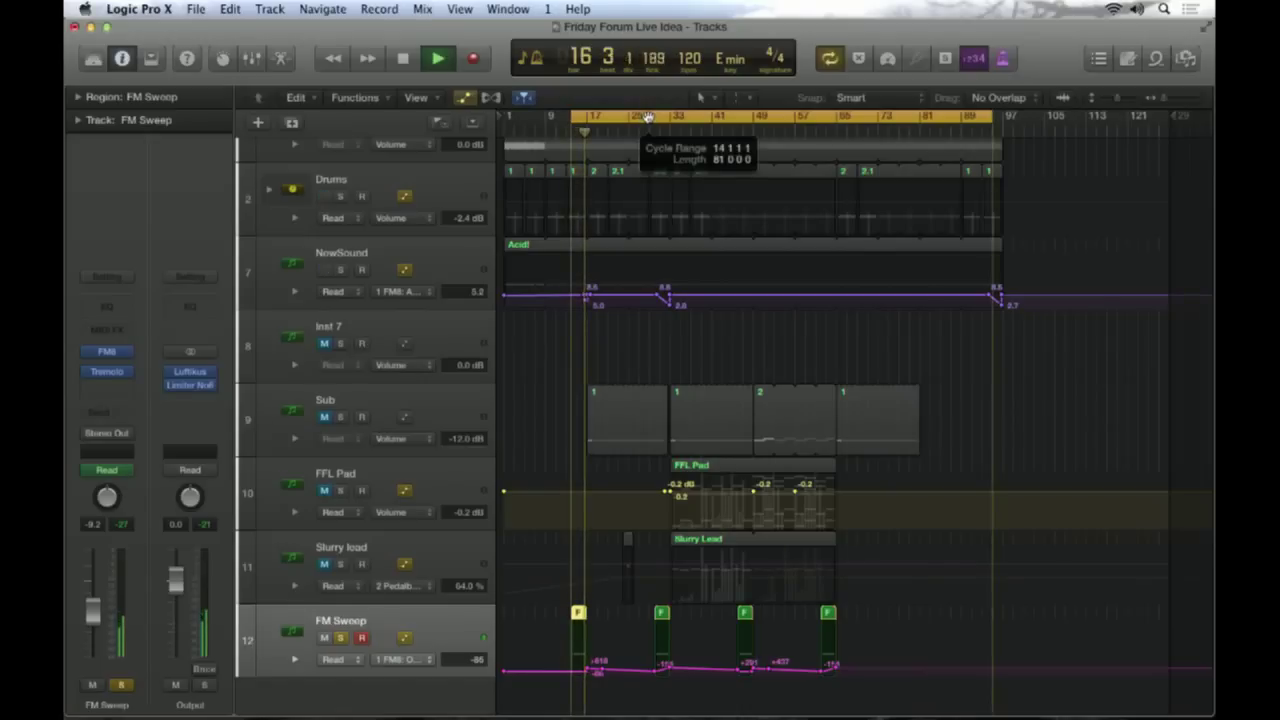
pyautogui.moveTo(648, 118); pyautogui.dragTo(729, 137)
pyautogui.press('space')
pyautogui.press('space')
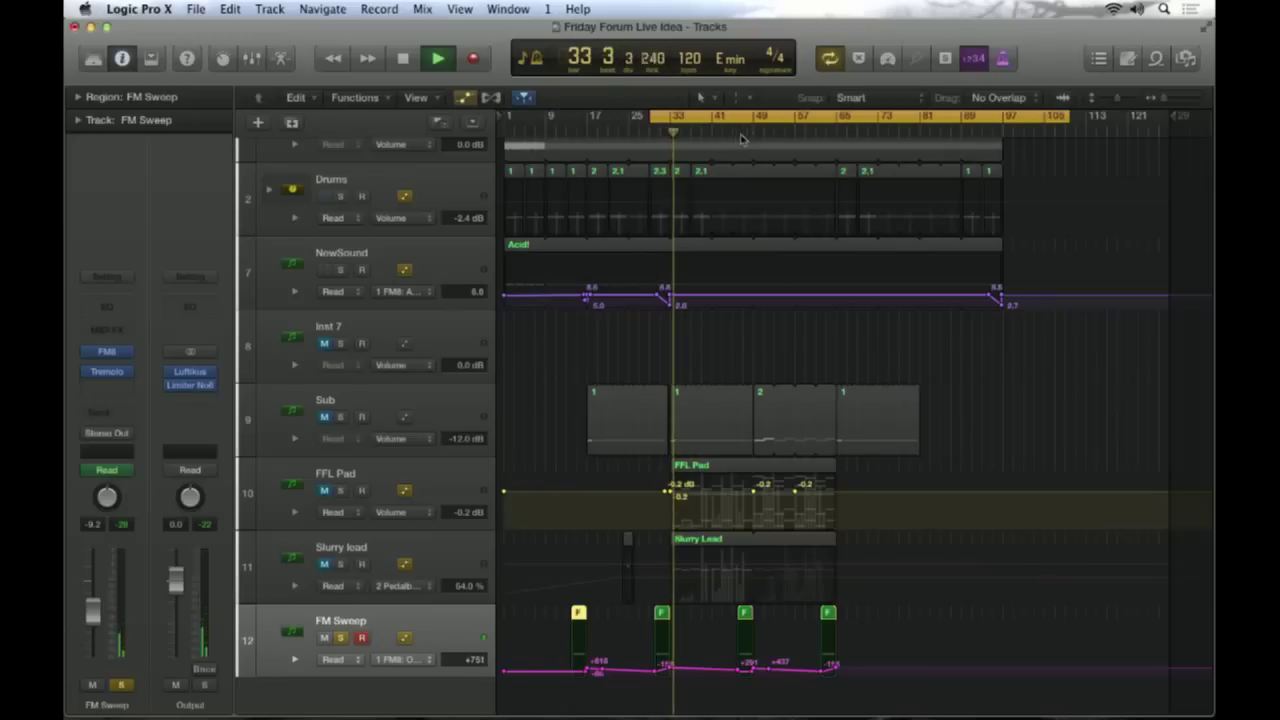
pyautogui.moveTo(773, 117); pyautogui.dragTo(857, 128)
pyautogui.press('space')
pyautogui.press('space')
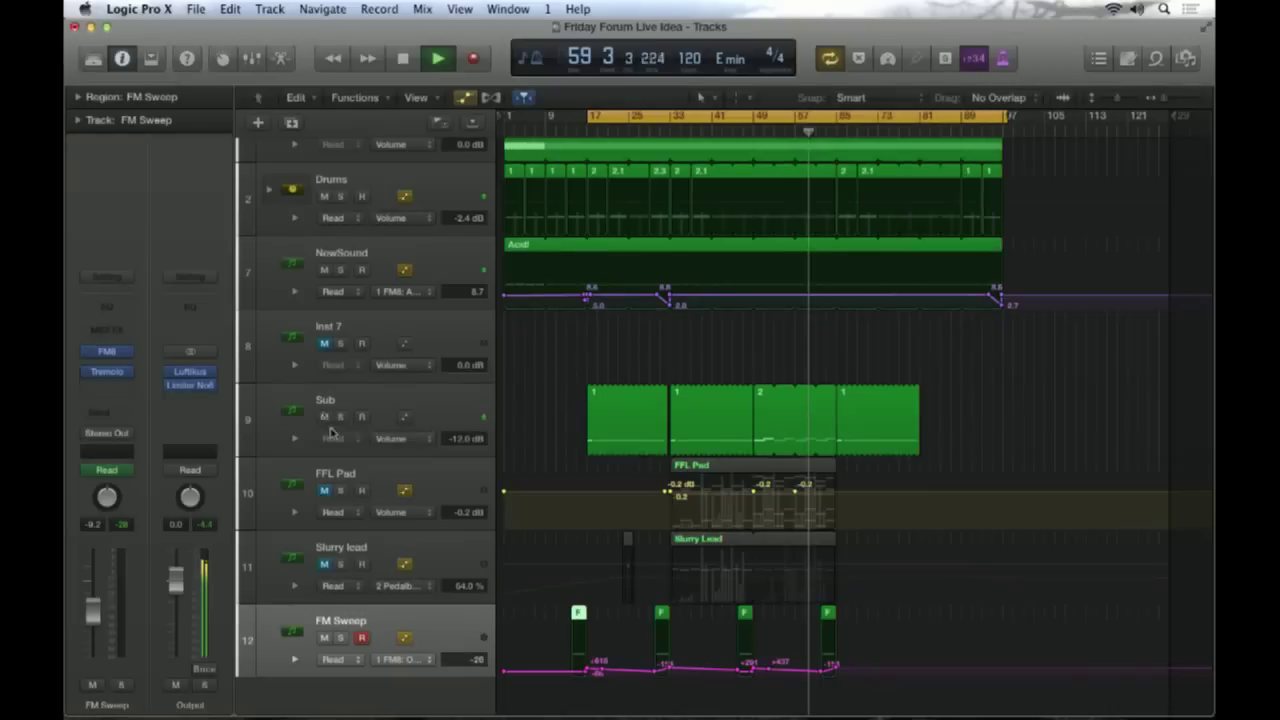
# Mute the NewSound and Sub tracks and hide the track automation
pyautogui.click(323, 270)
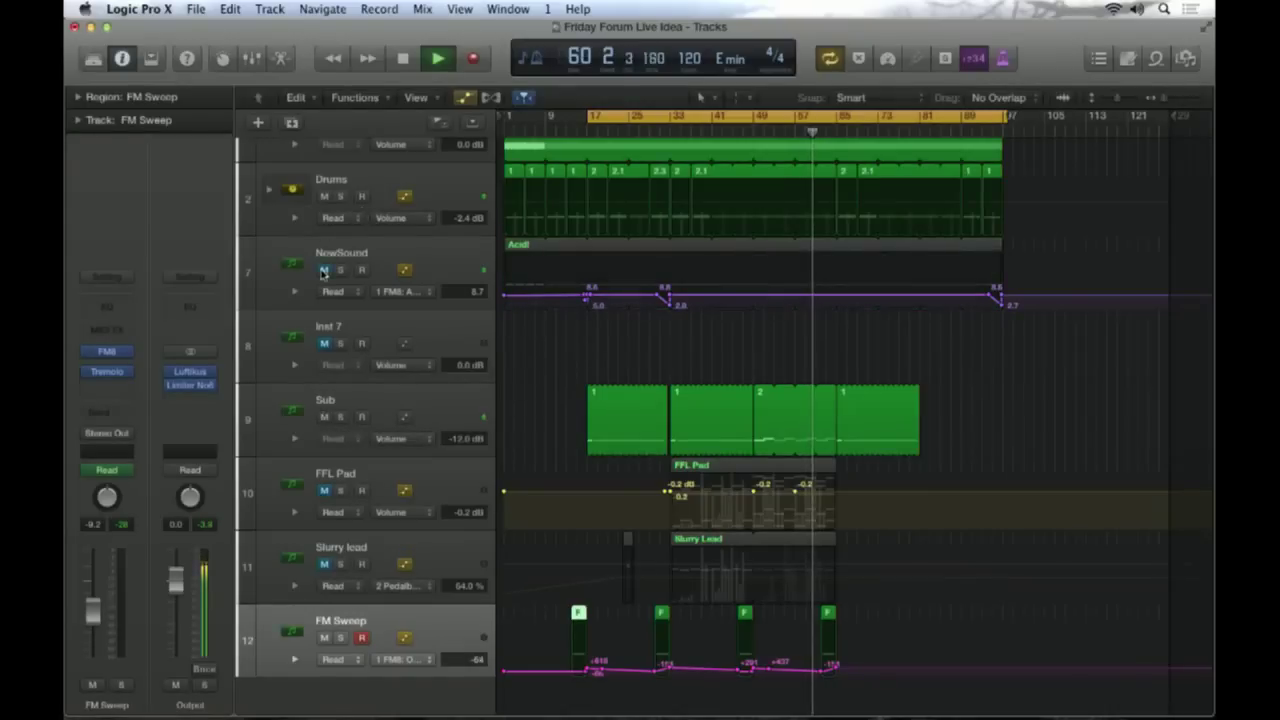
pyautogui.click(323, 417)
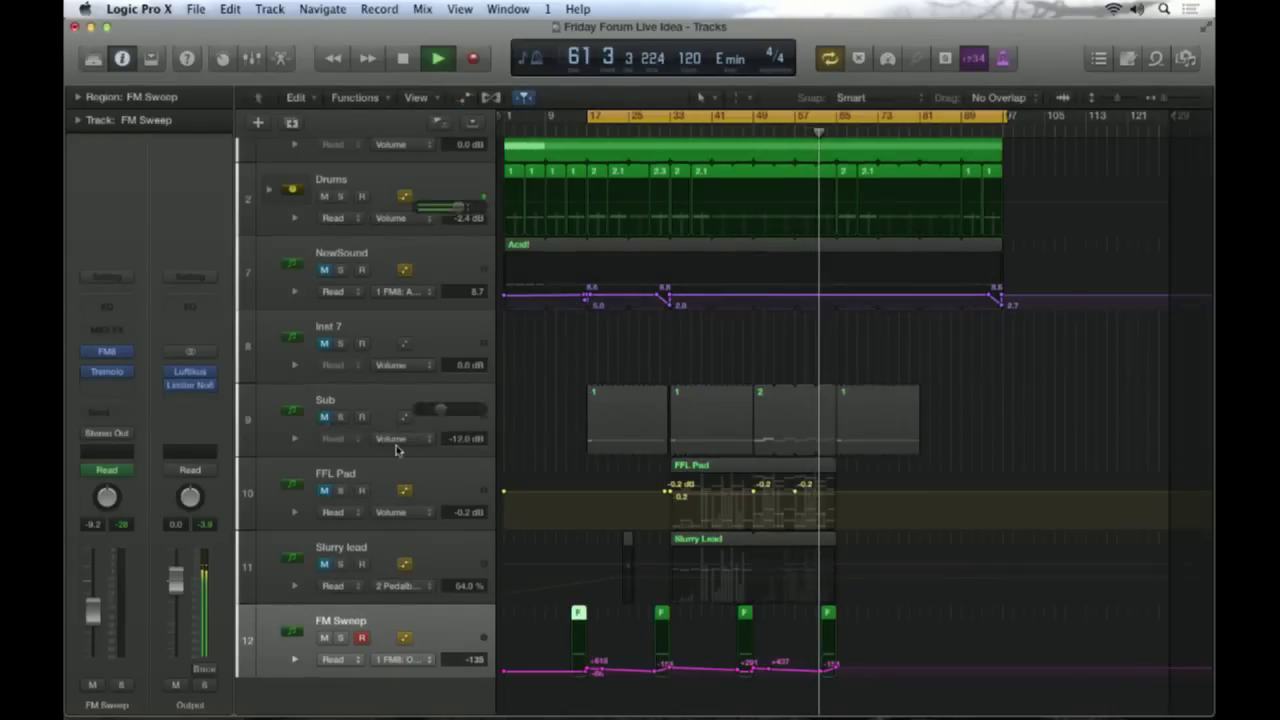
pyautogui.press('a')
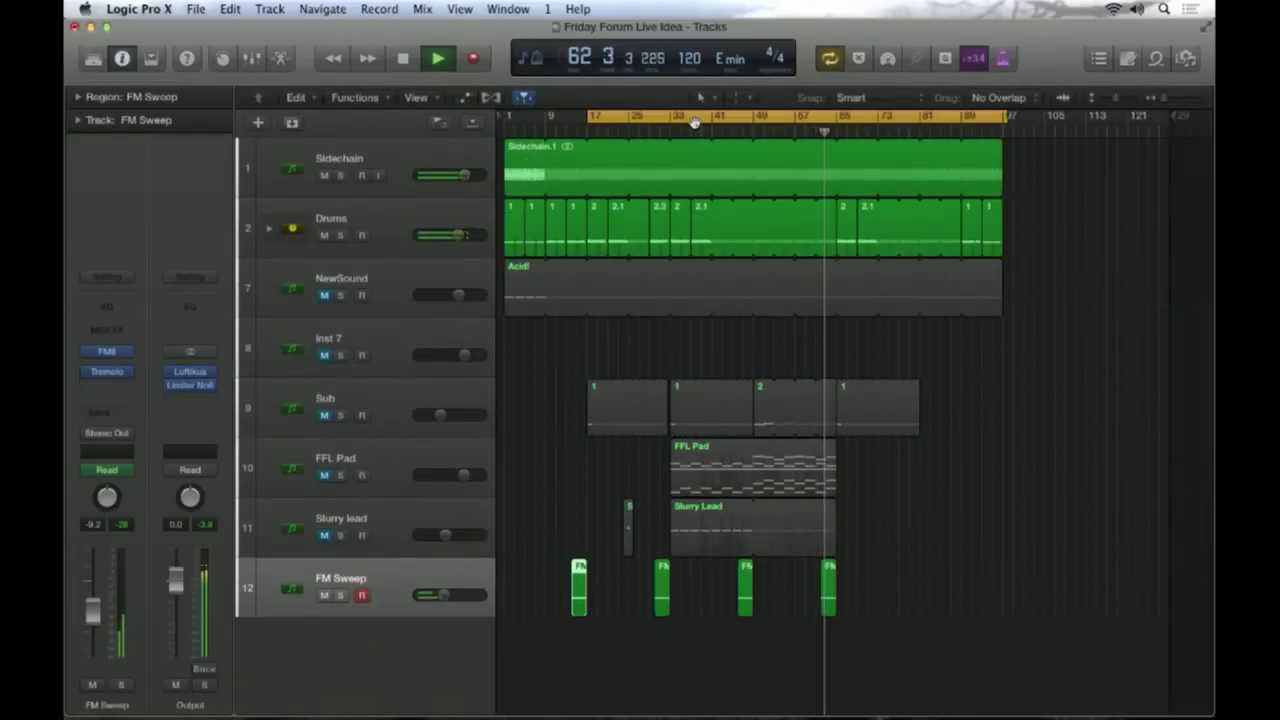
# Set the cycle range to start at bar 33 and end with the FFL Pad and Slurry Lead regions
pyautogui.moveTo(695, 119); pyautogui.dragTo(779, 133)
pyautogui.press('space')
pyautogui.moveTo(1091, 117); pyautogui.dragTo(839, 148)
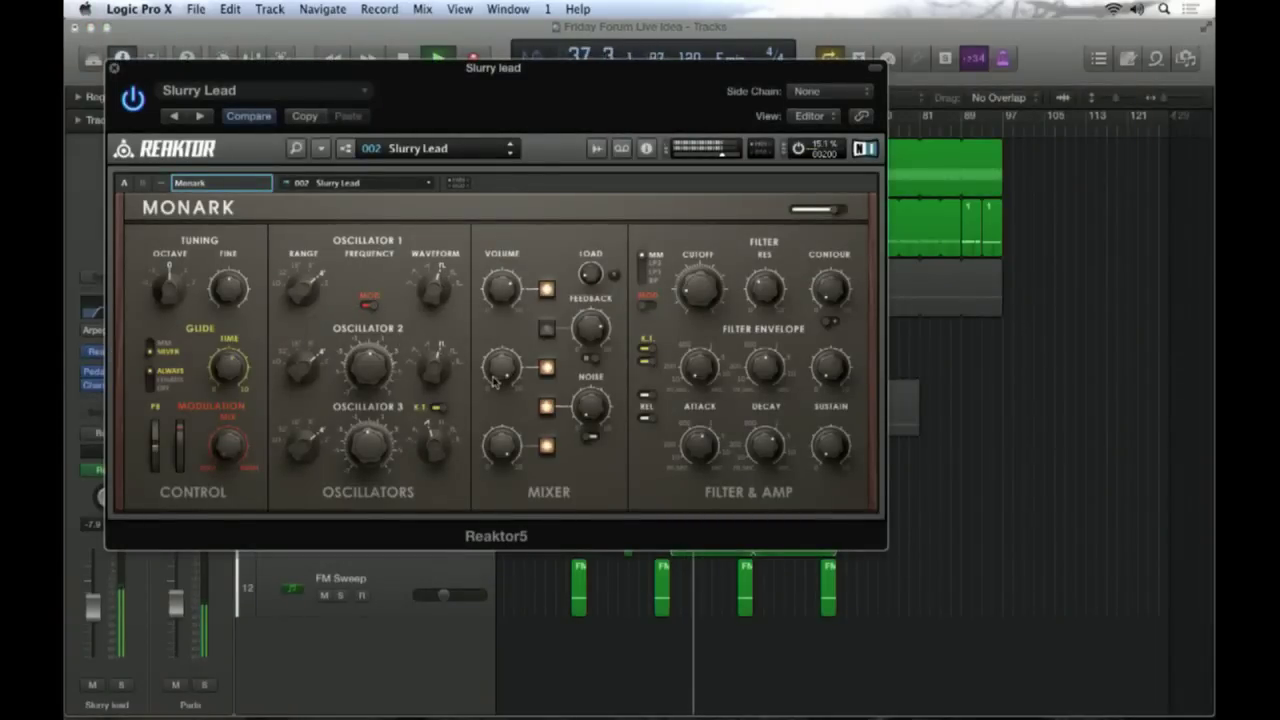
# Close the Slurry lead's Monark instrument, open the track's Pedalboard effect, and toggle the Grit pedal
pyautogui.click(112, 67)
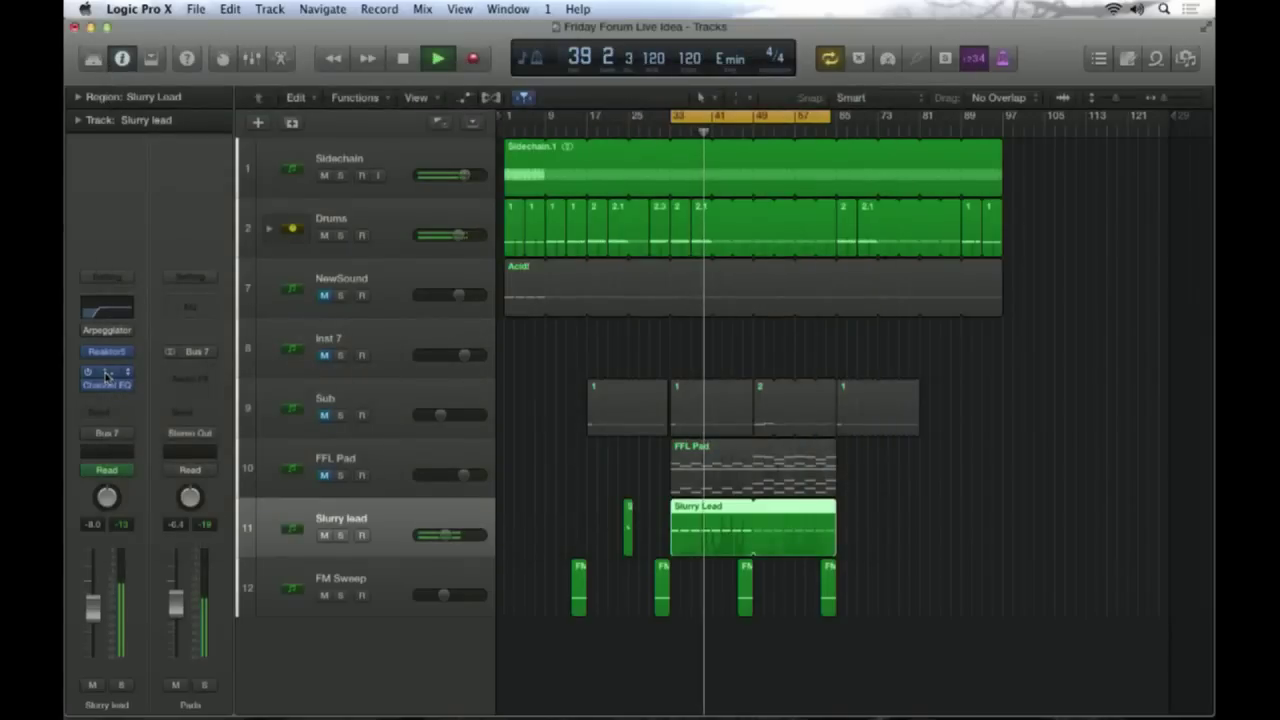
pyautogui.click(107, 374)
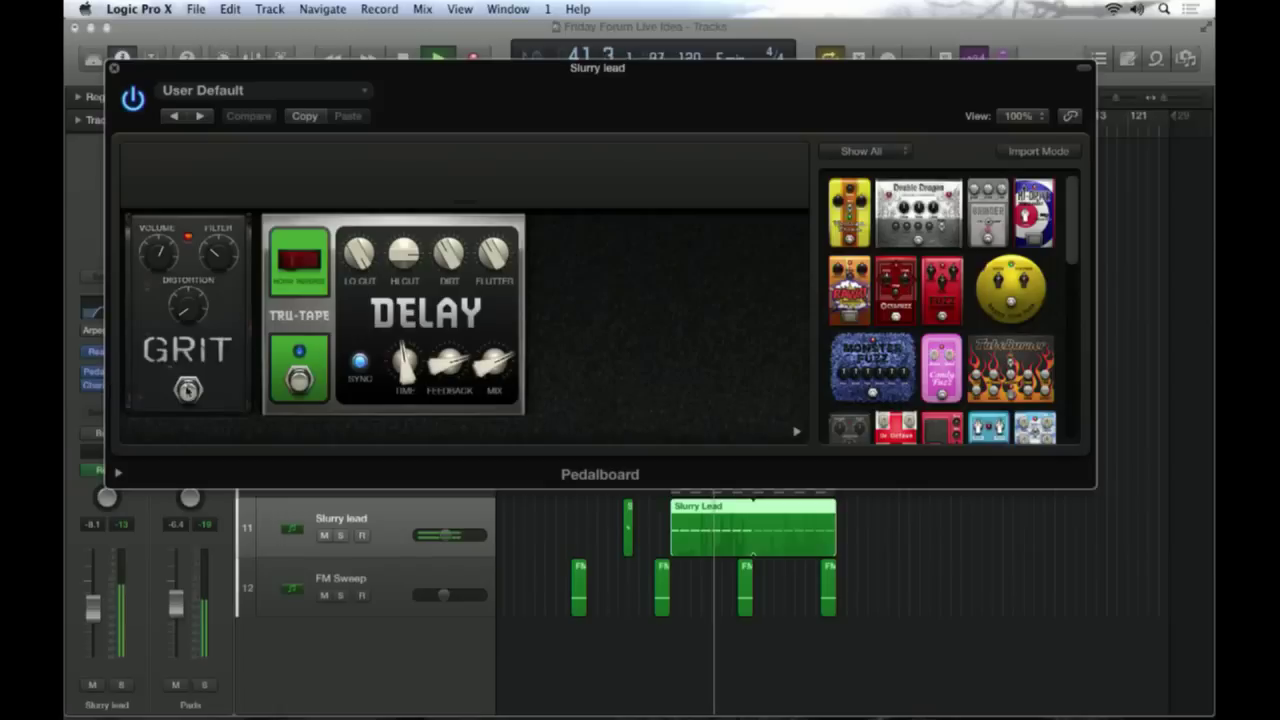
pyautogui.click(188, 389)
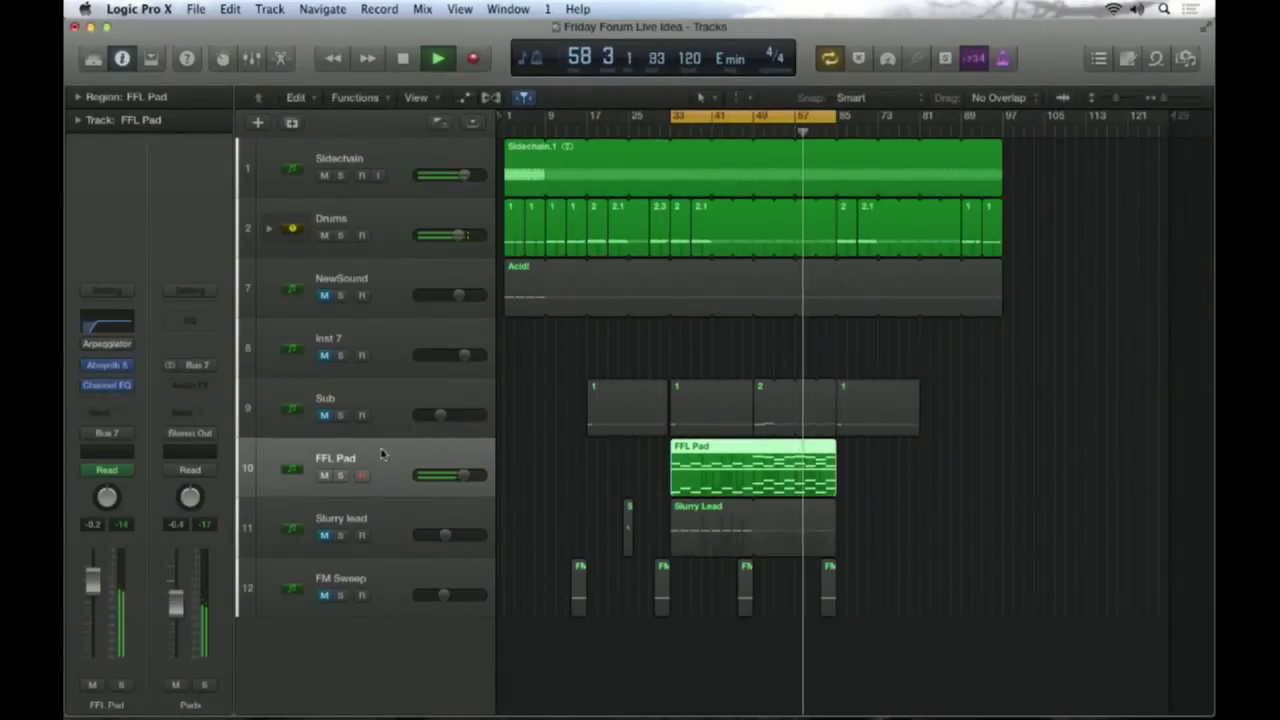
# Mute the Drums track and bring up the FFL Pad track's Absynth 5 instrument
pyautogui.click(107, 365)
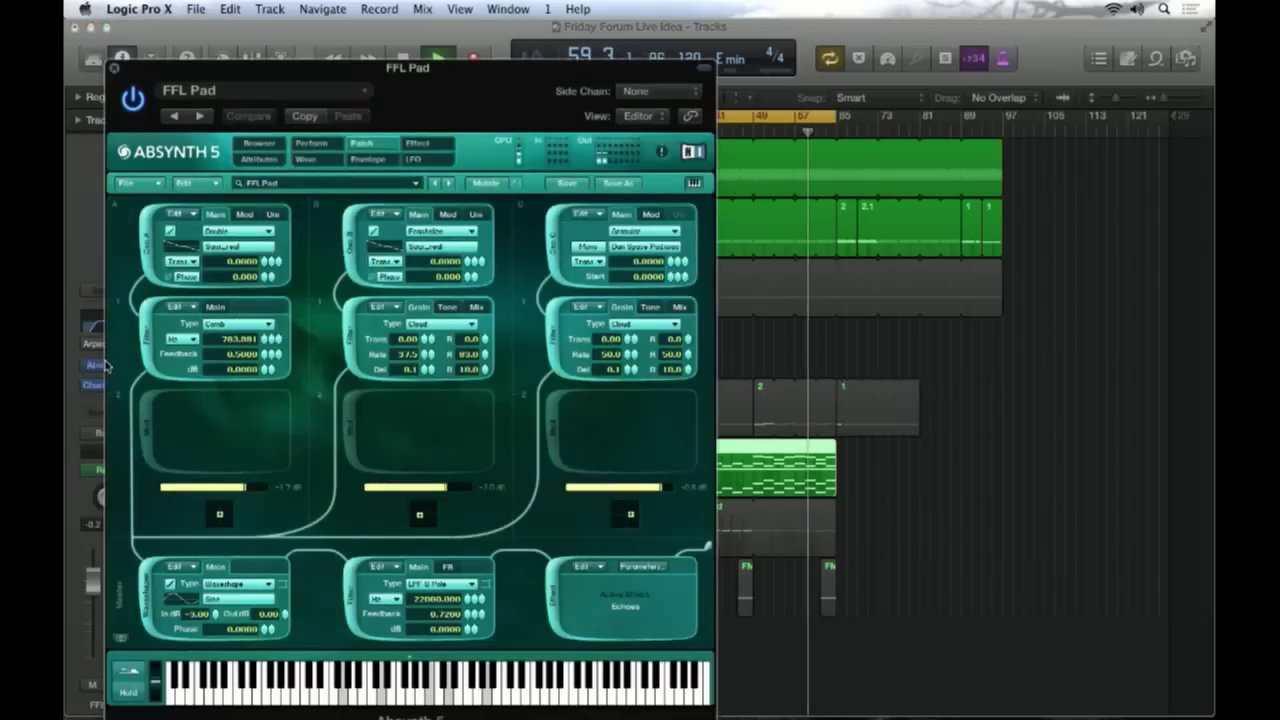
pyautogui.click(114, 68)
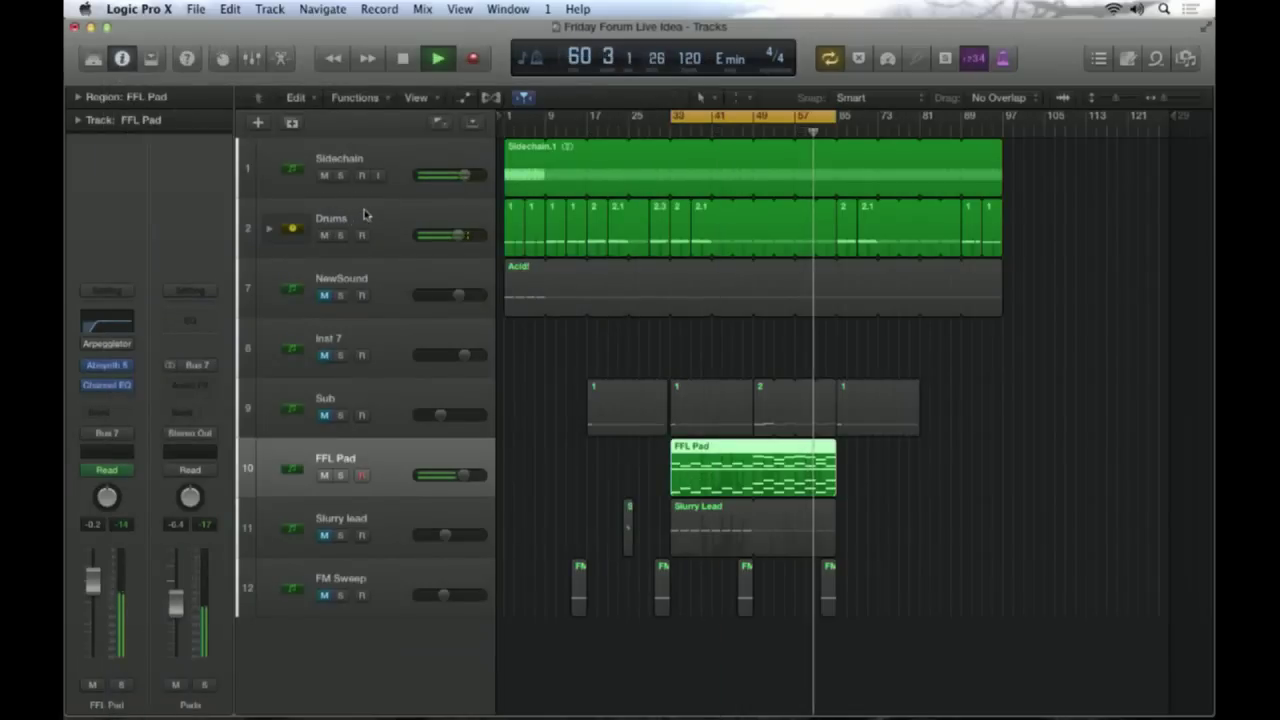
pyautogui.click(328, 234)
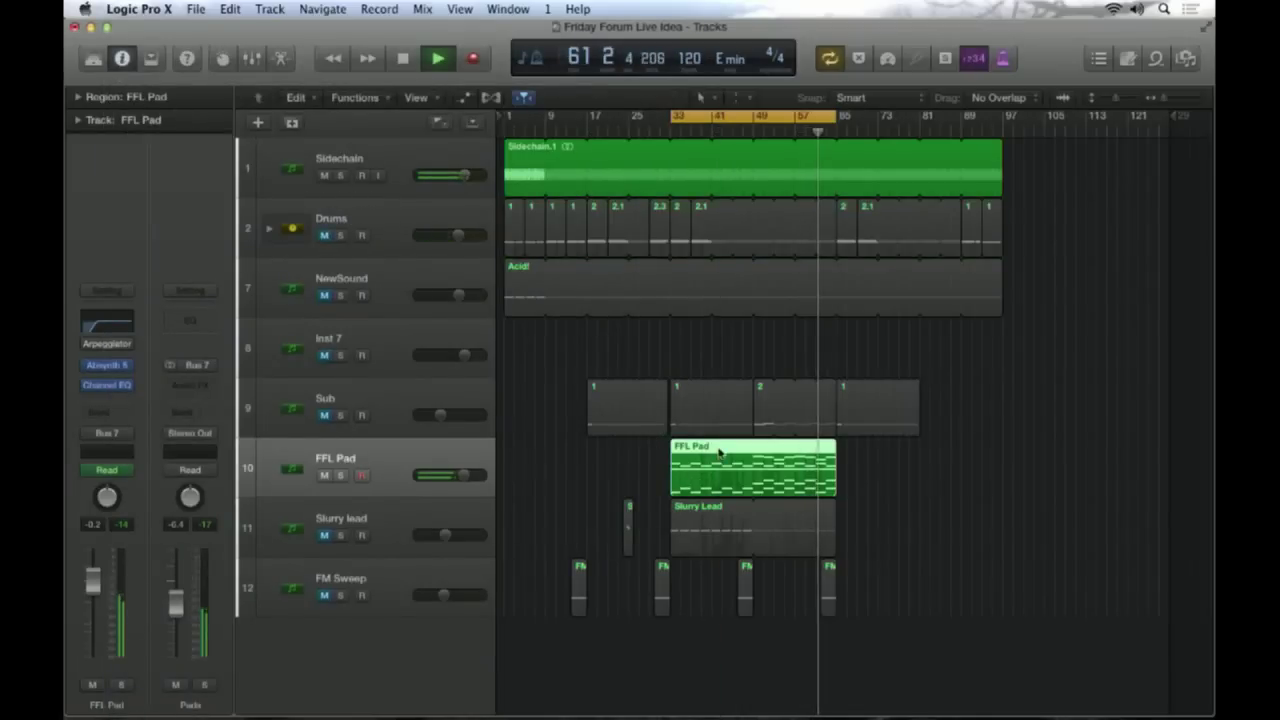
pyautogui.click(107, 365)
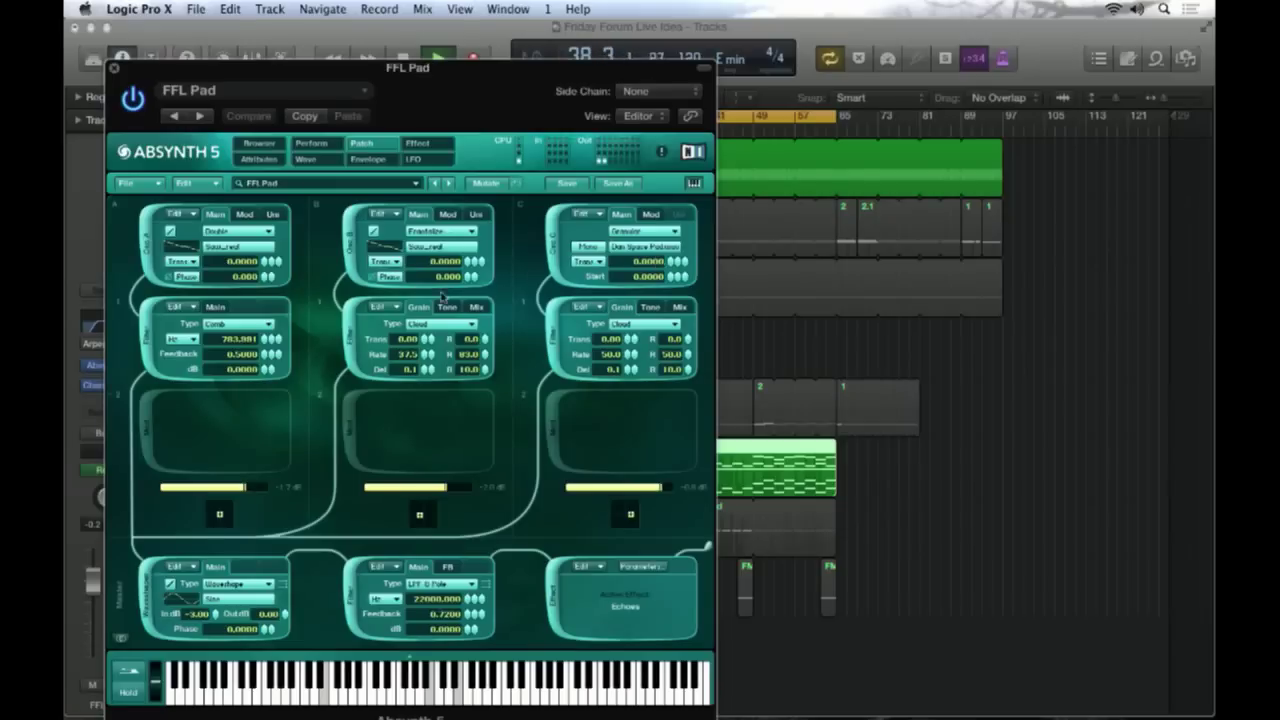
# Switch off Absynth's master Effect, Filter and Waveshape modules and oscillators A and B, and move the editor window fully into view
pyautogui.click(551, 600)
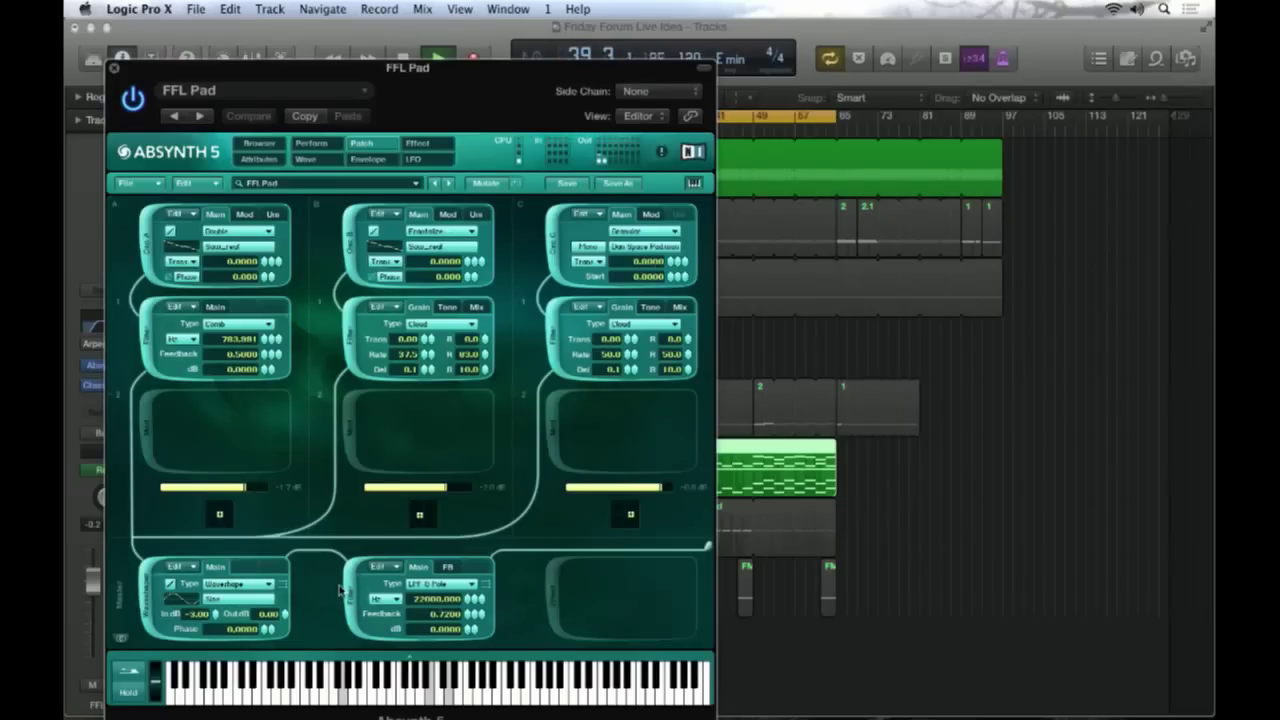
pyautogui.click(352, 592)
pyautogui.click(148, 598)
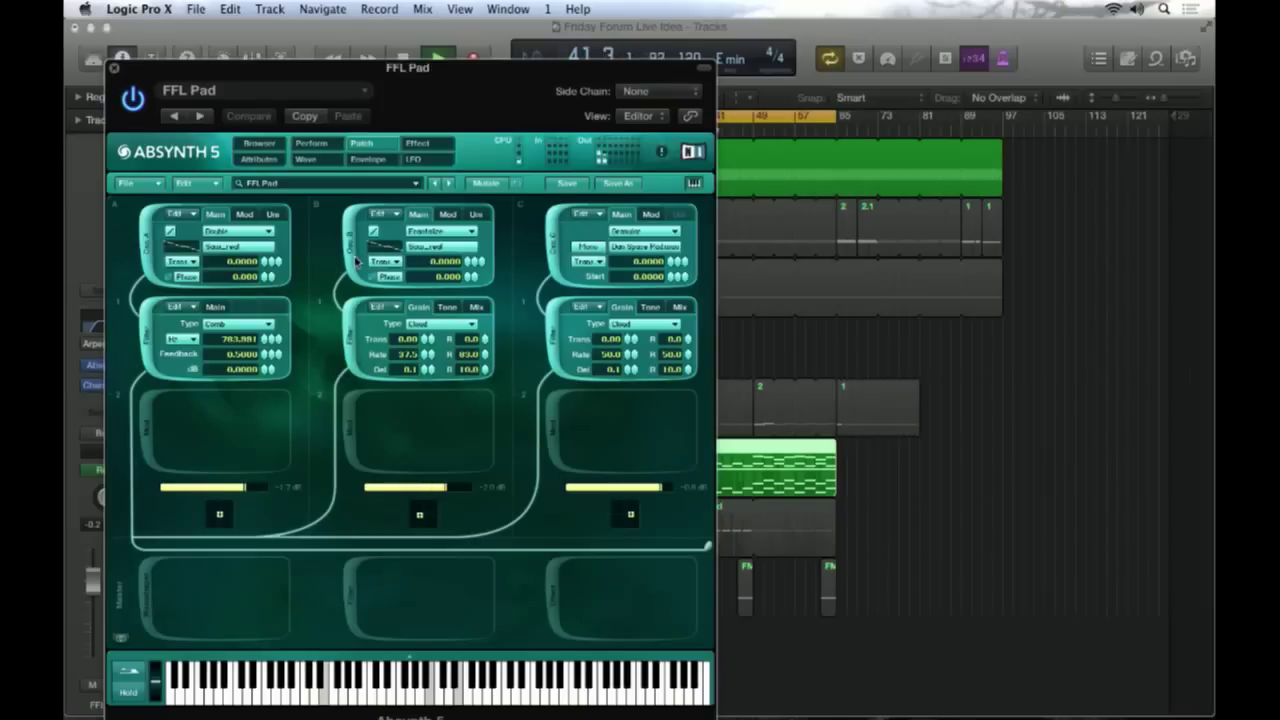
pyautogui.click(357, 261)
pyautogui.click(223, 256)
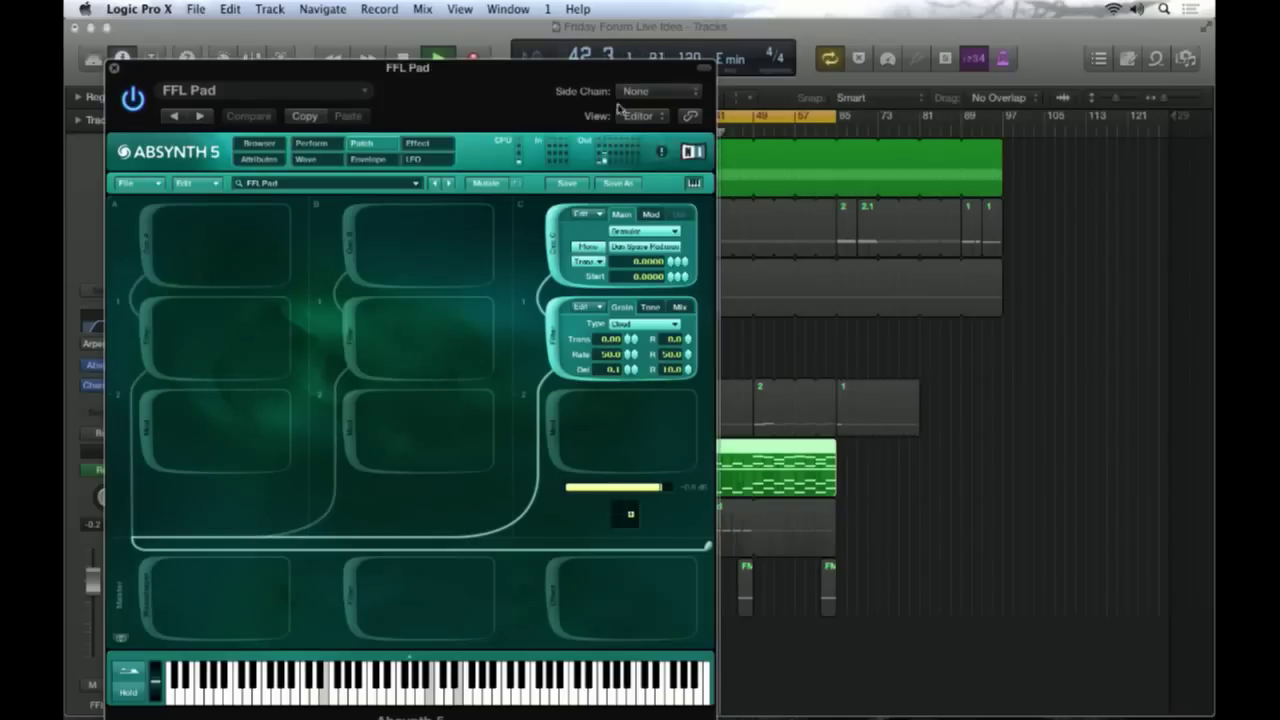
pyautogui.moveTo(600, 90); pyautogui.dragTo(532, 50)
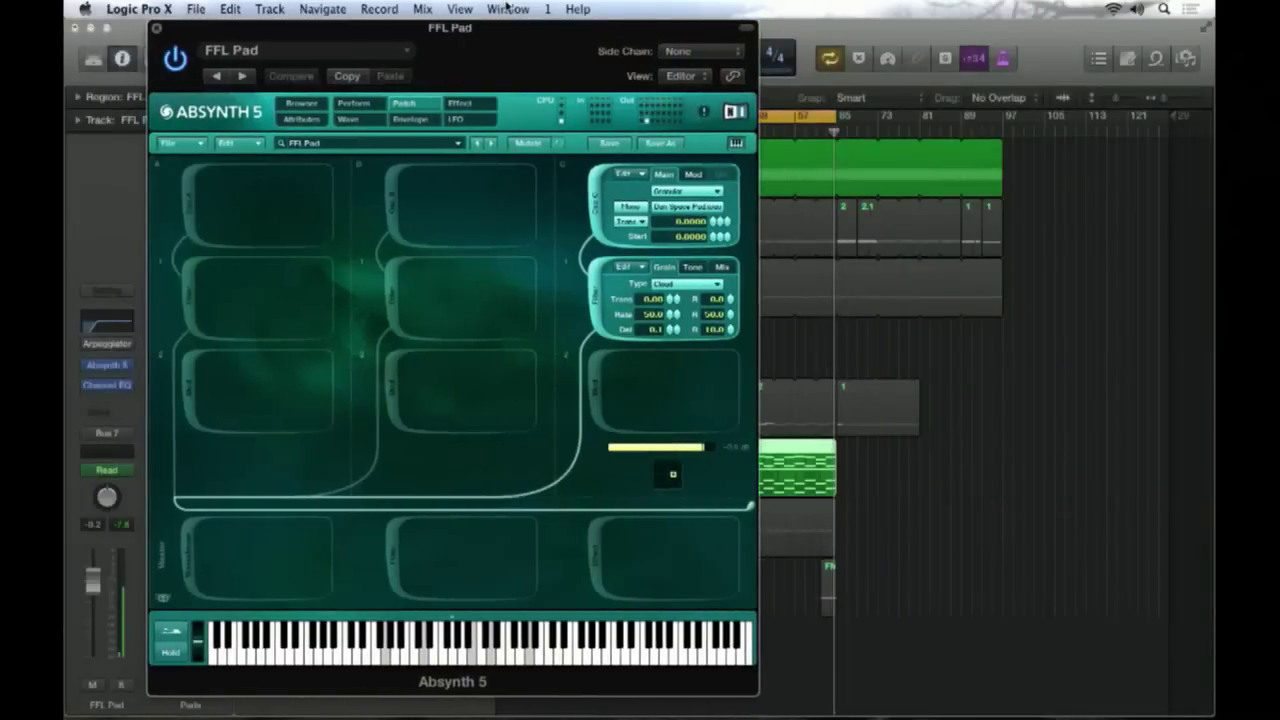
# Compare channel C with its Cloud filter off and on, and show the filter's Tone settings
pyautogui.click(590, 292)
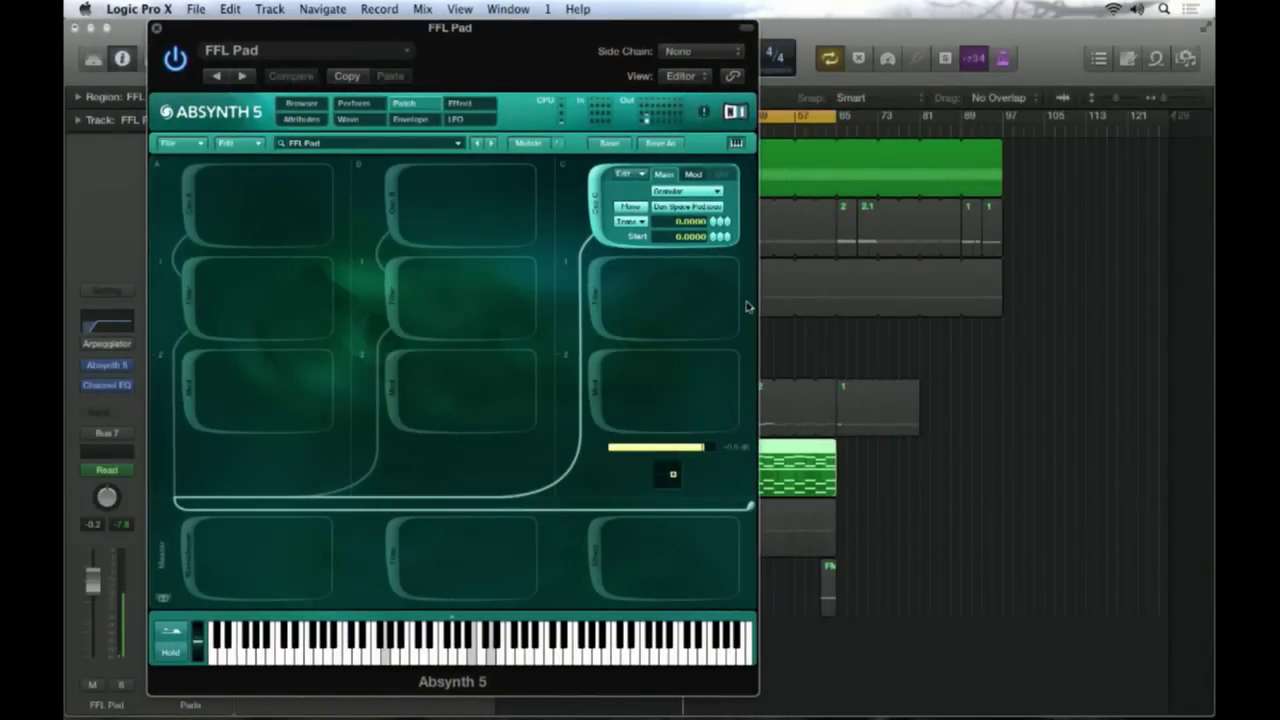
pyautogui.click(594, 297)
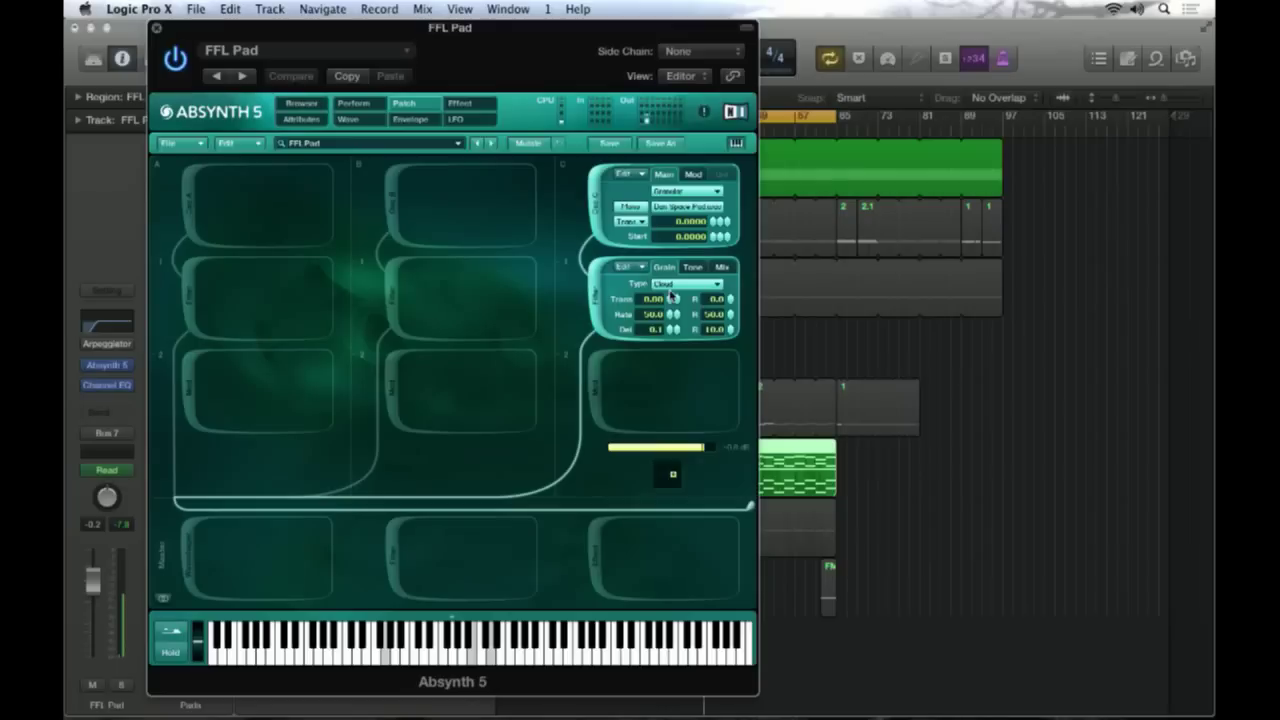
pyautogui.click(693, 267)
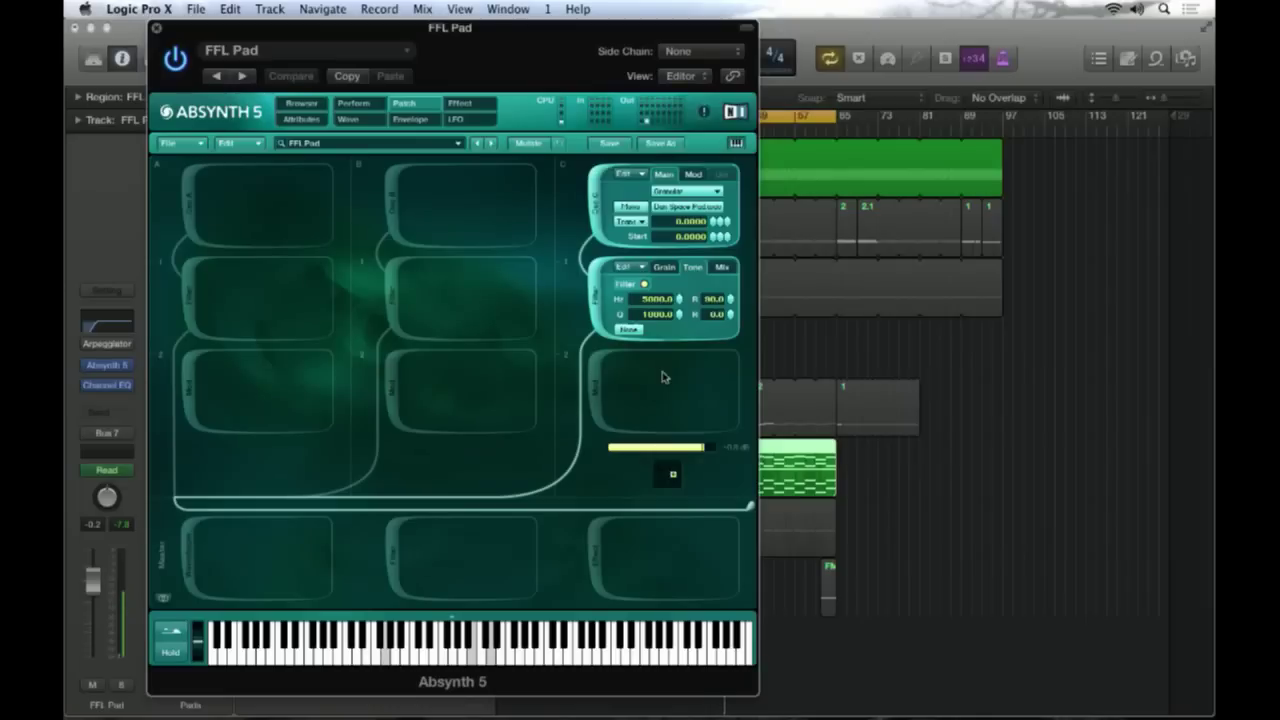
# Try the Min 7 and Maj 7 scales in channel C's Cloud filter tone settings, and return the scale to None
pyautogui.click(628, 329)
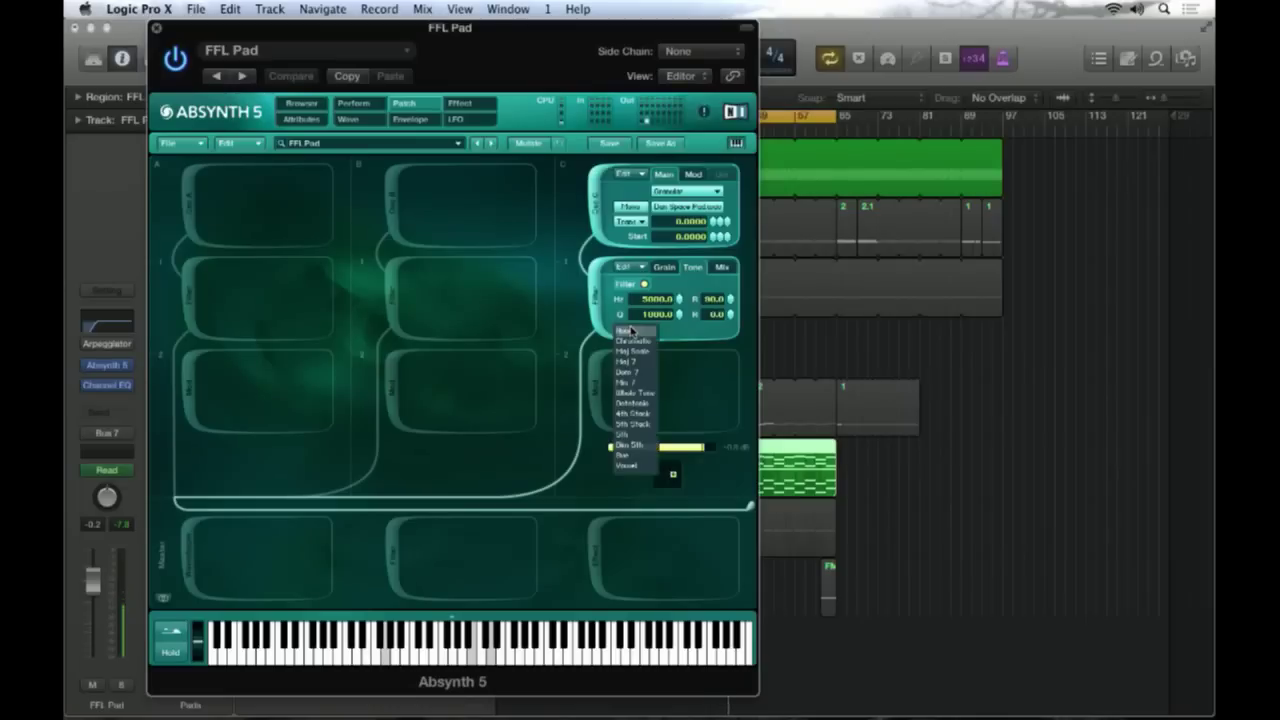
pyautogui.click(634, 386)
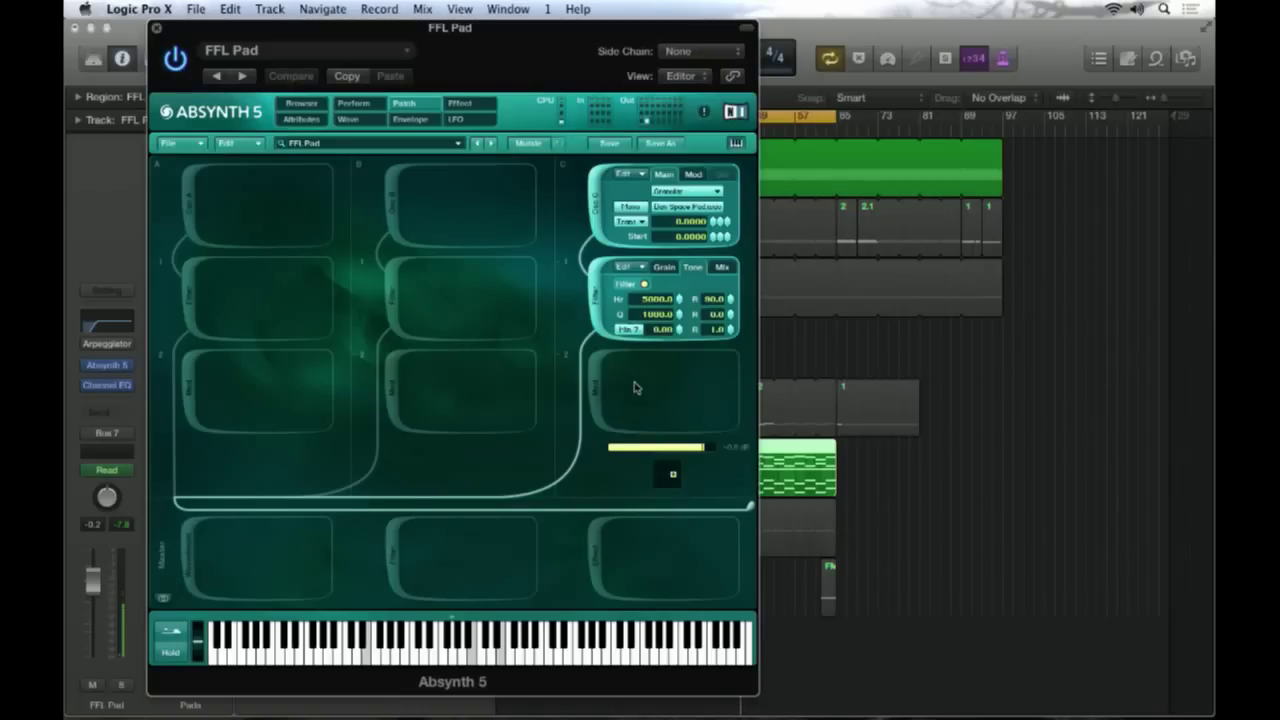
pyautogui.click(630, 330)
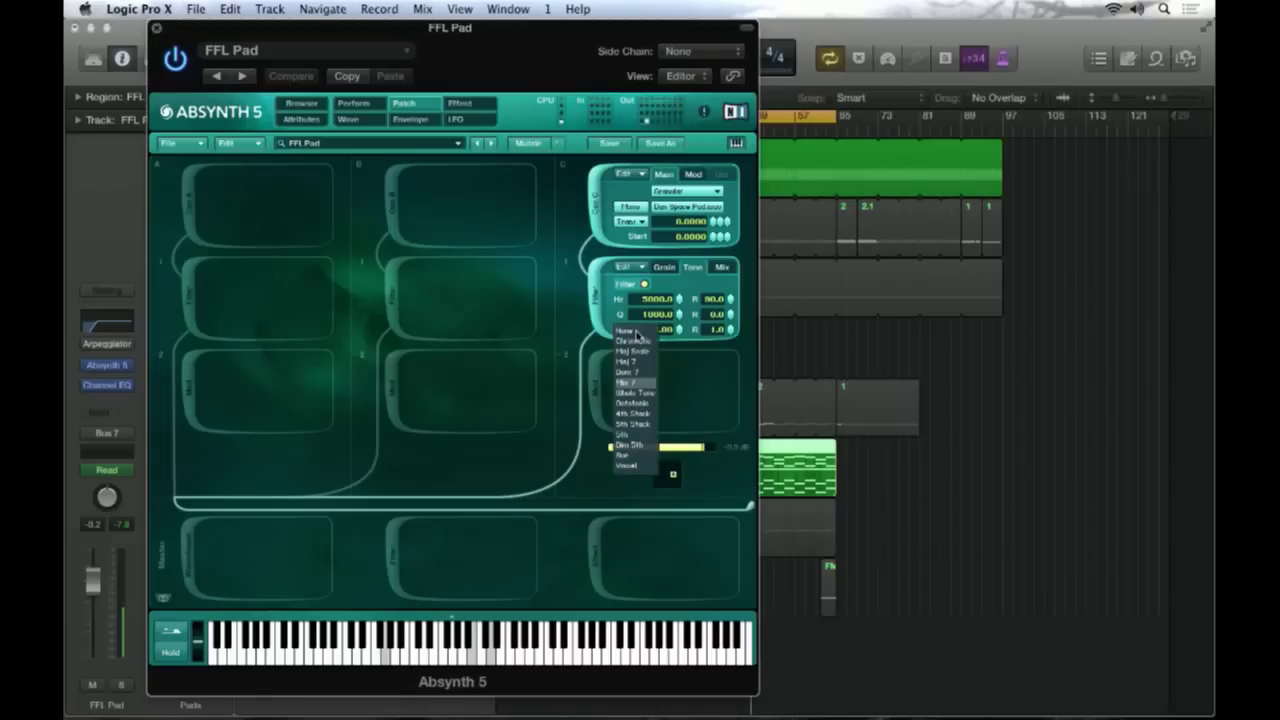
pyautogui.click(630, 362)
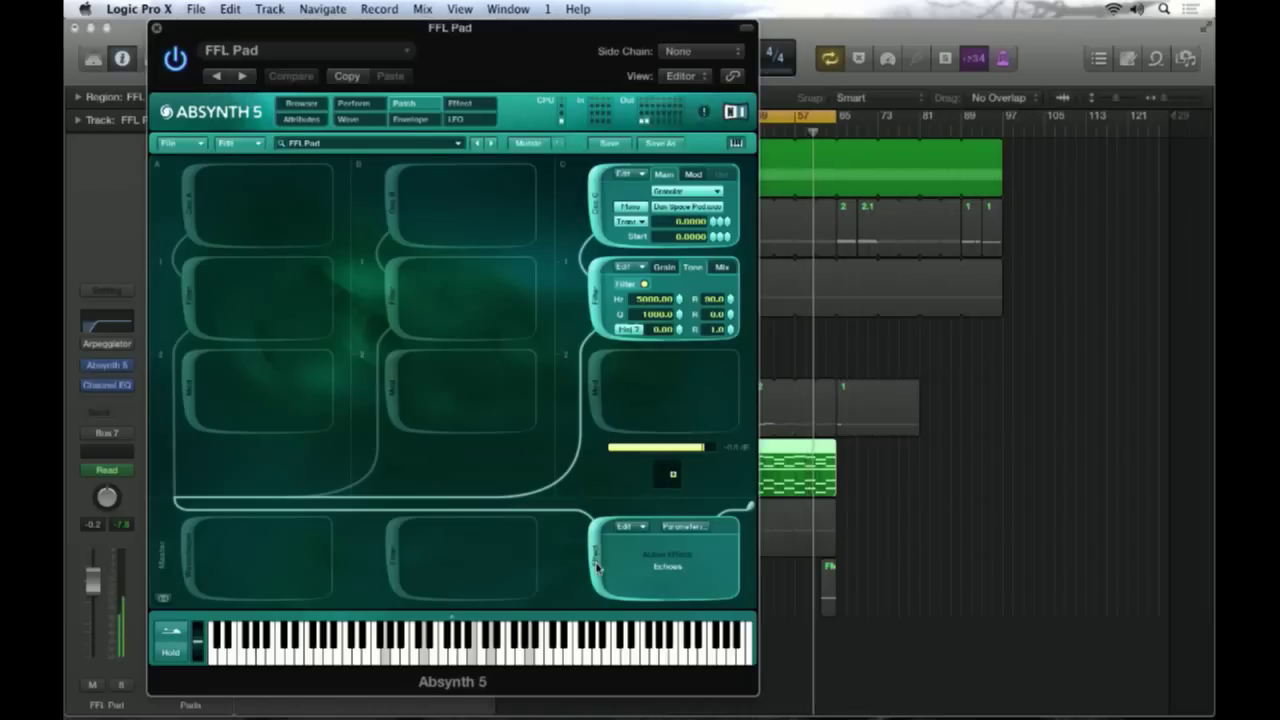
pyautogui.click(629, 330)
pyautogui.click(632, 332)
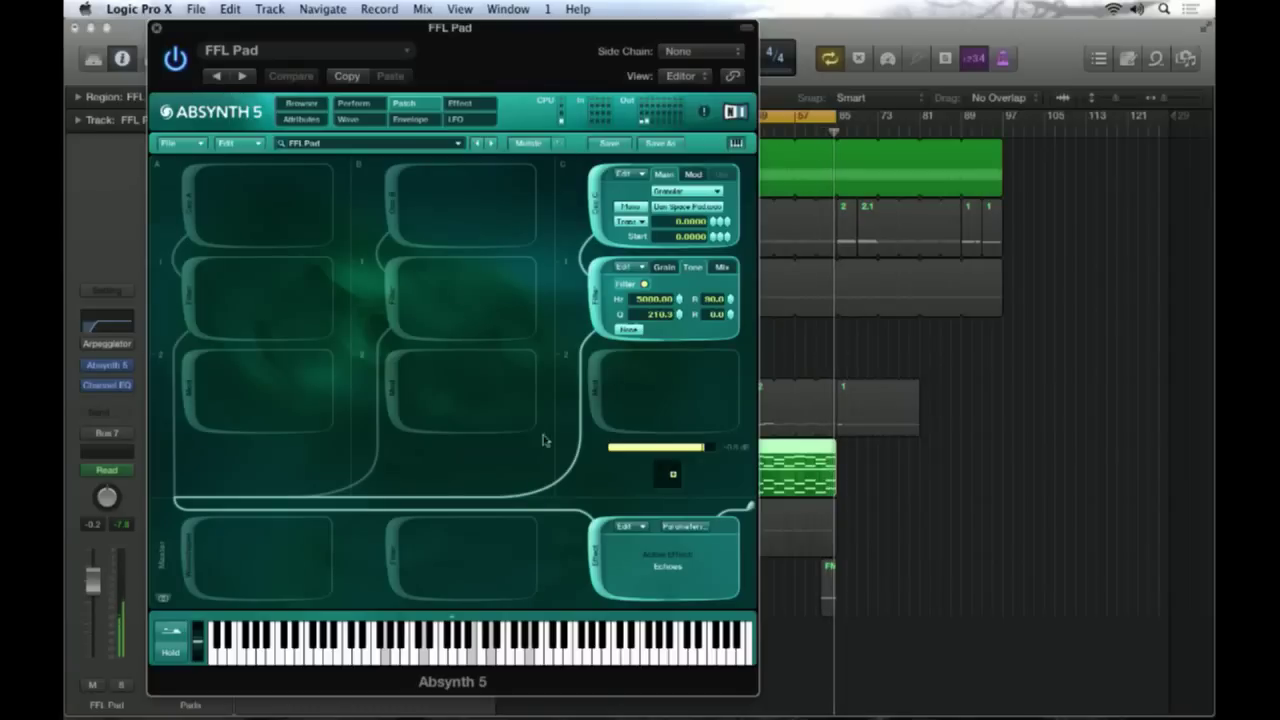
# Switch on Absynth's oscillator B channel and switch off oscillator C to hear B alone
pyautogui.click(395, 207)
pyautogui.click(592, 207)
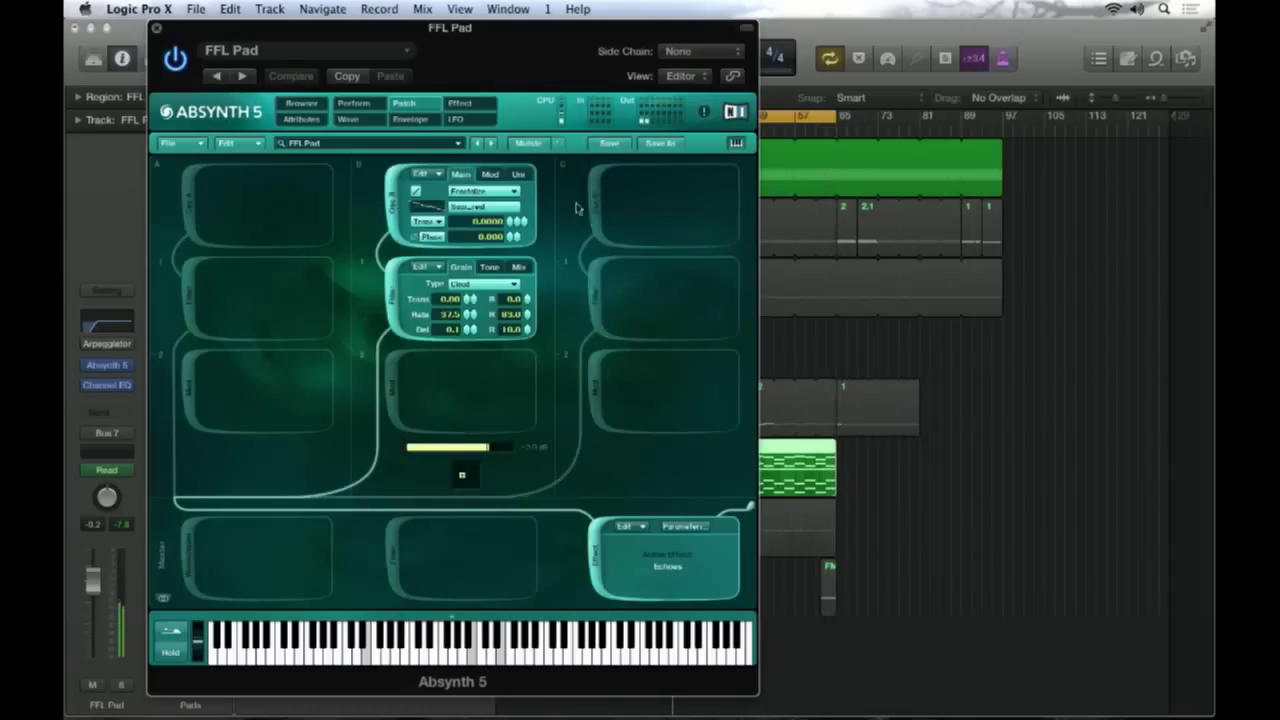
# Switch on Absynth's oscillator A channel alongside B and compare oscillator A's Main and Mod settings
pyautogui.click(192, 206)
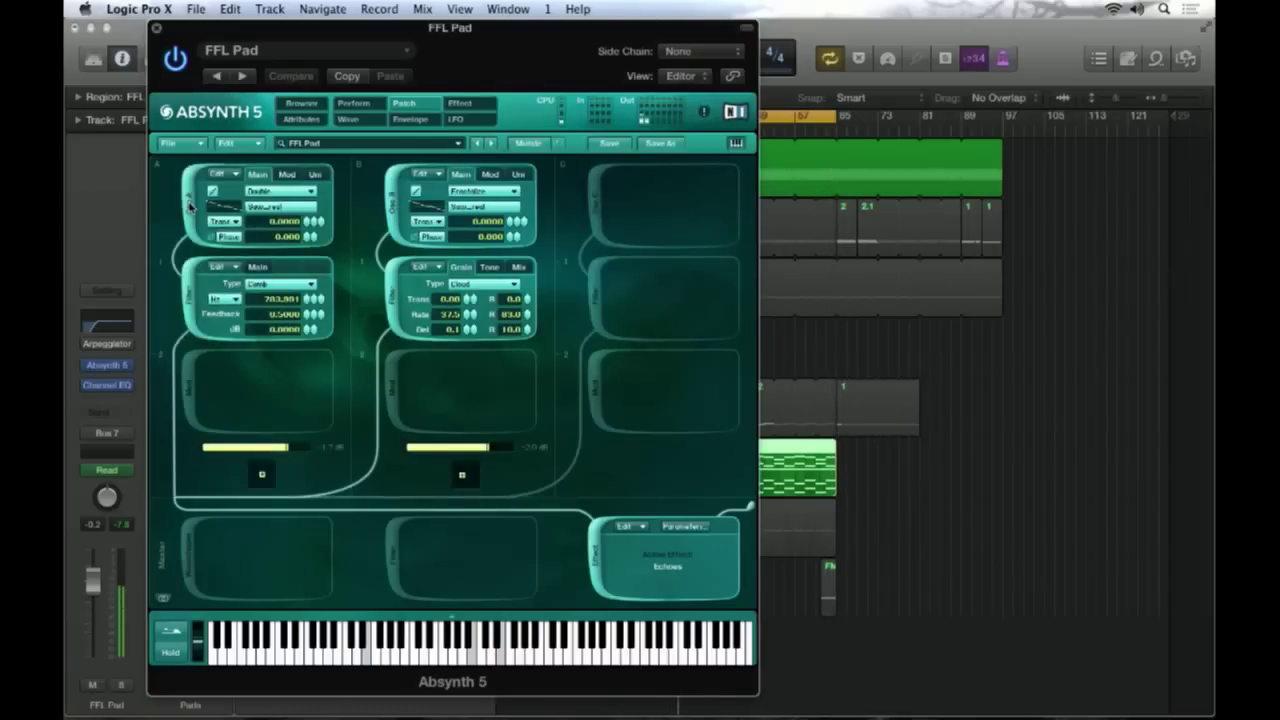
pyautogui.click(288, 176)
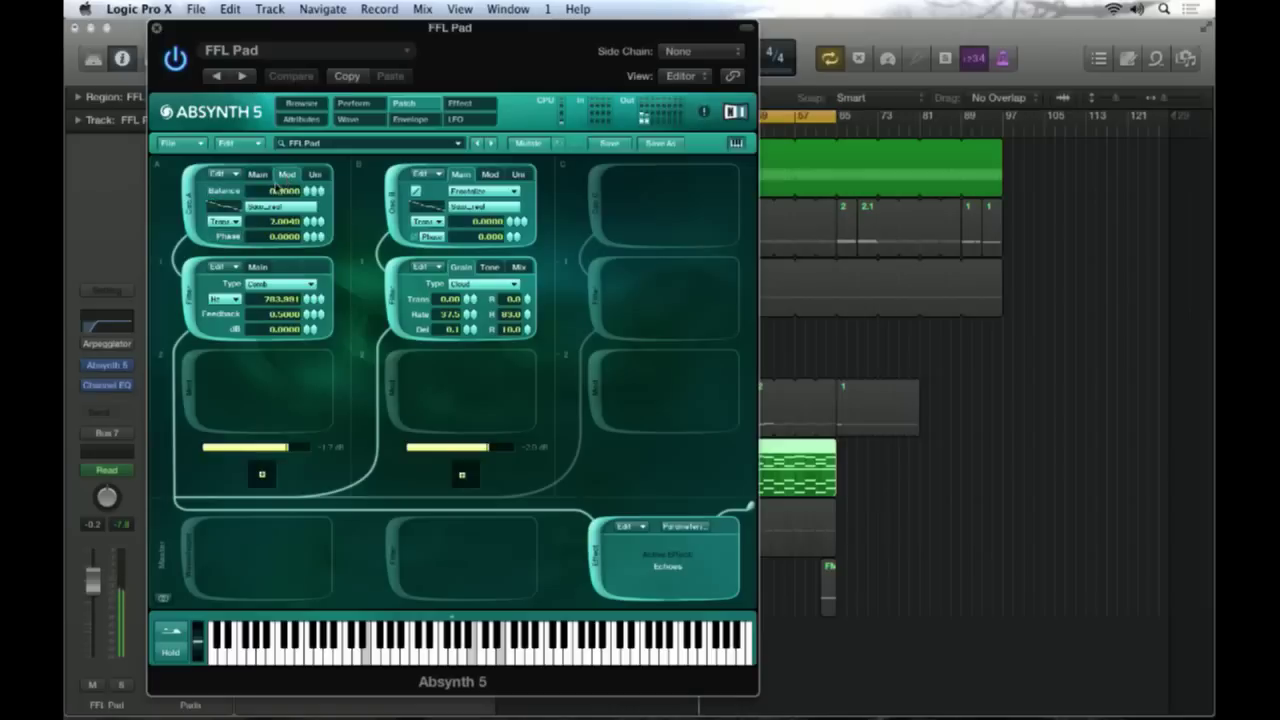
pyautogui.click(257, 175)
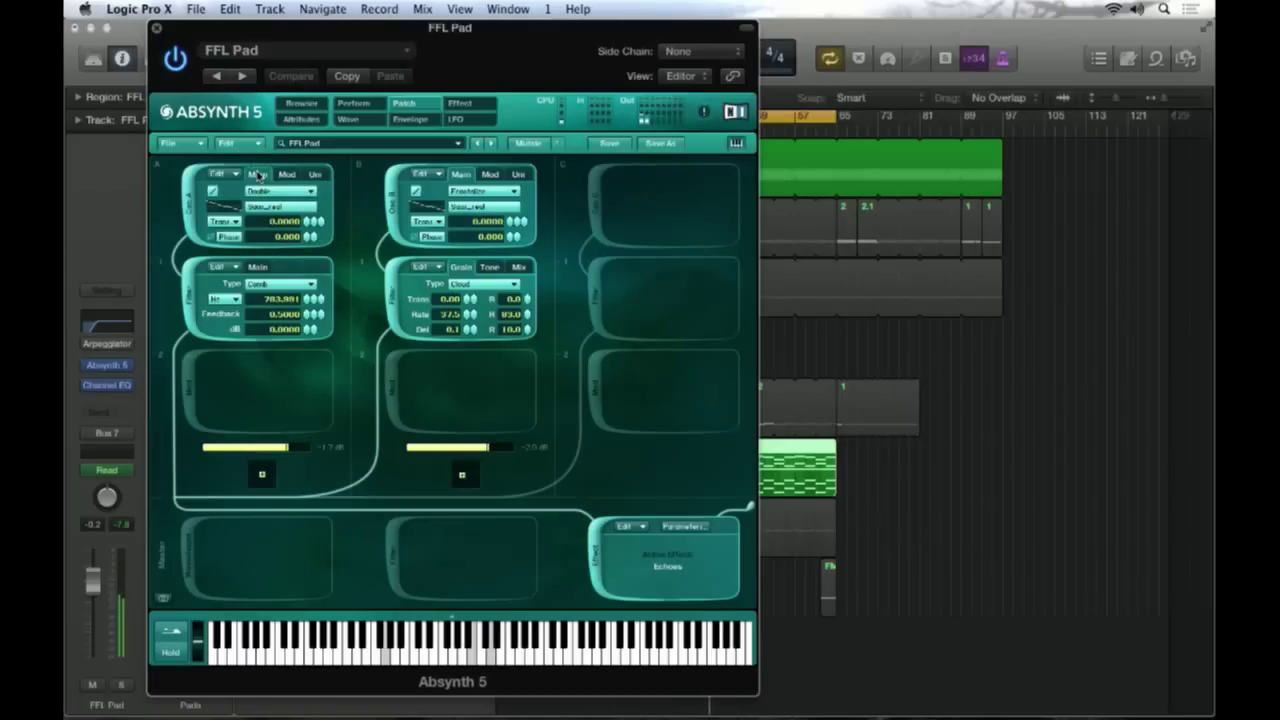
pyautogui.click(286, 175)
pyautogui.click(258, 175)
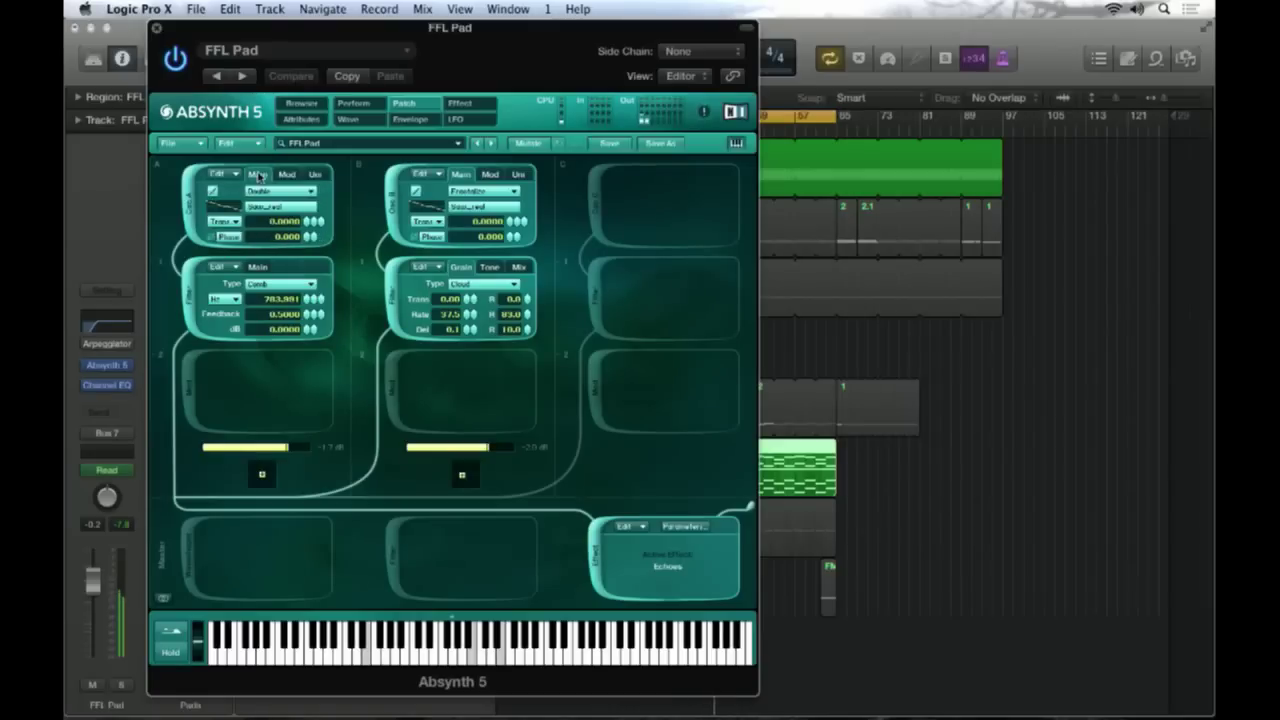
# Switch off oscillator B to hear A alone, and set channel A's Comb filter frequency to 246.942 Hz
pyautogui.click(390, 193)
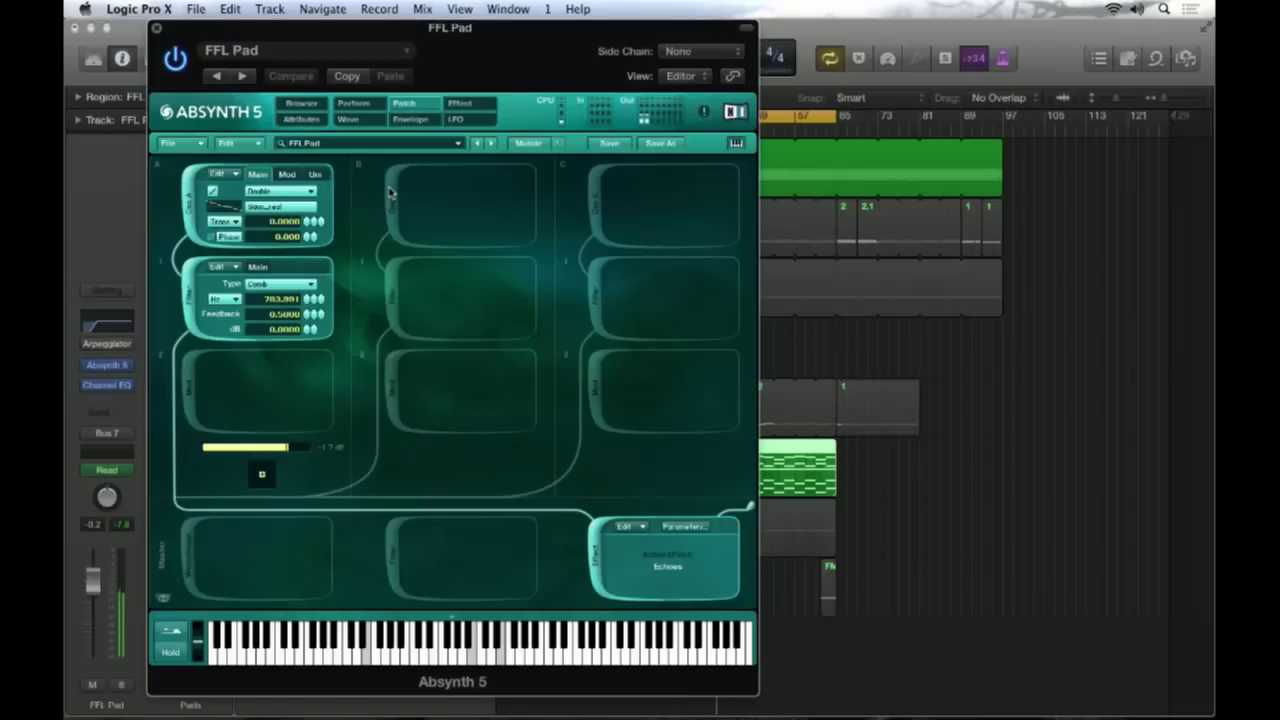
pyautogui.click(287, 175)
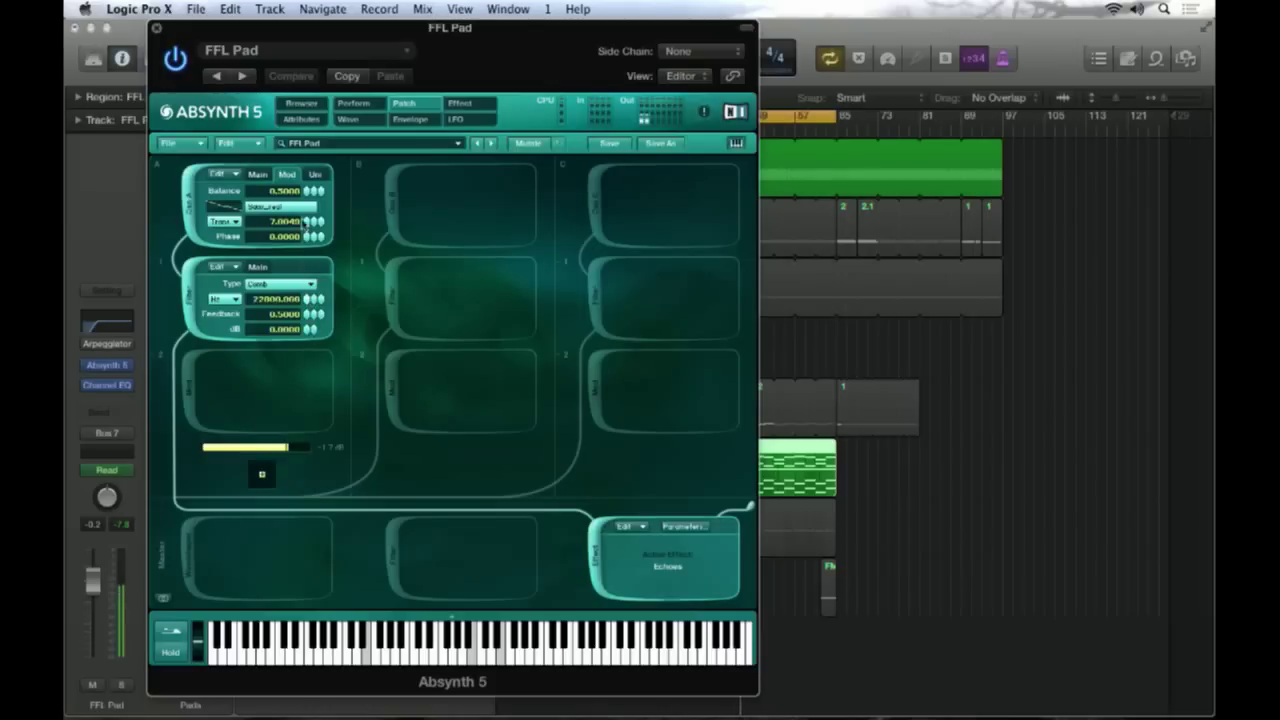
pyautogui.moveTo(297, 299); pyautogui.dragTo(296, 336)
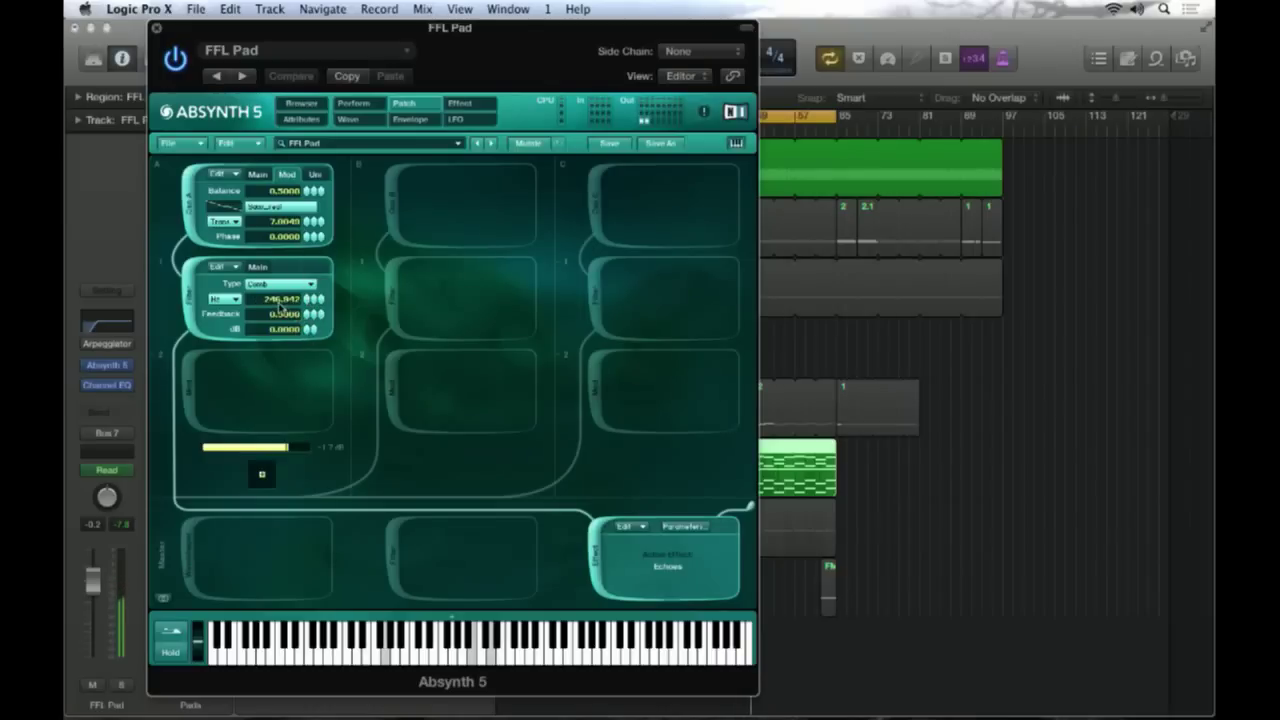
# Review the LFO 1 settings, and switch oscillators B and C and the master Waveshape module back on in the patch
pyautogui.click(455, 120)
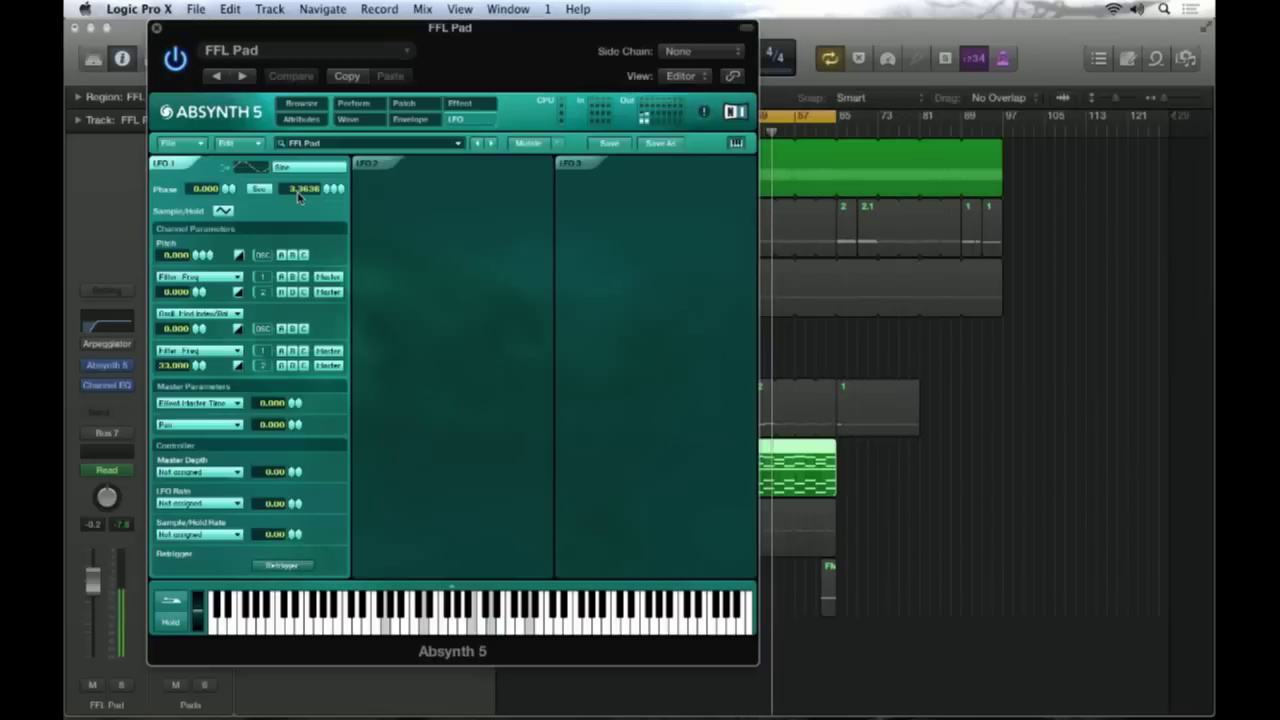
pyautogui.click(405, 104)
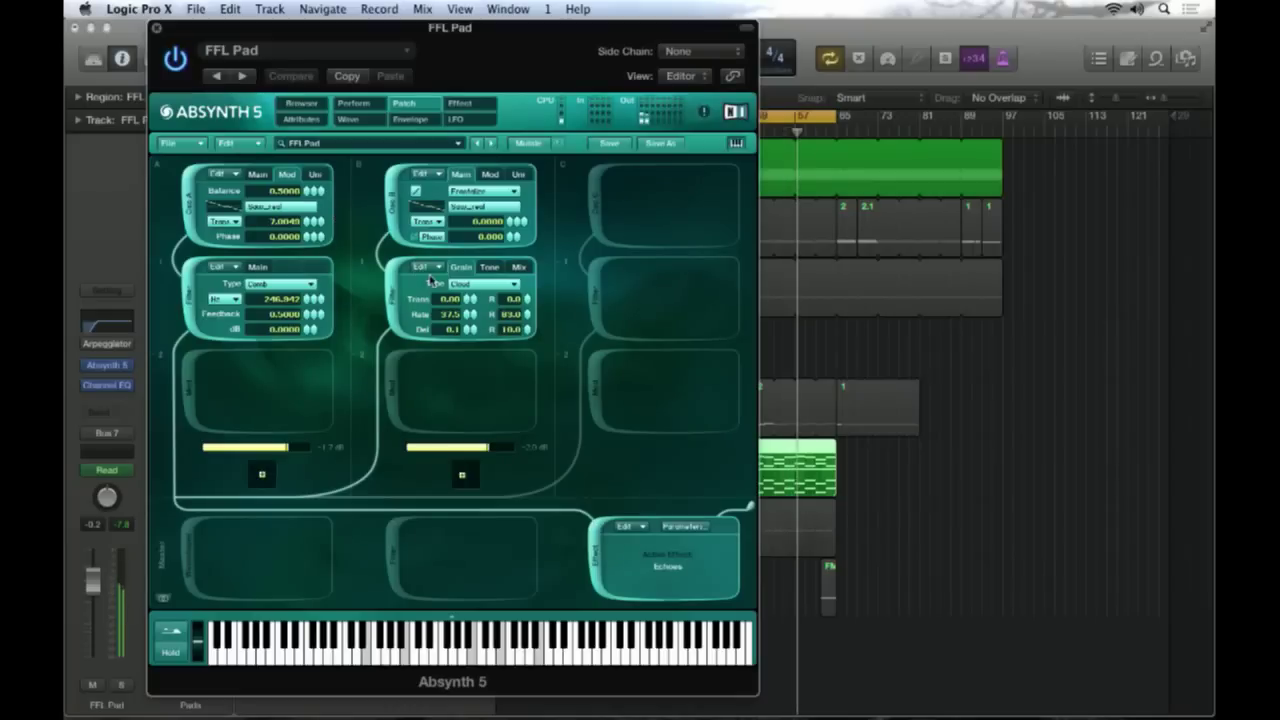
pyautogui.click(590, 208)
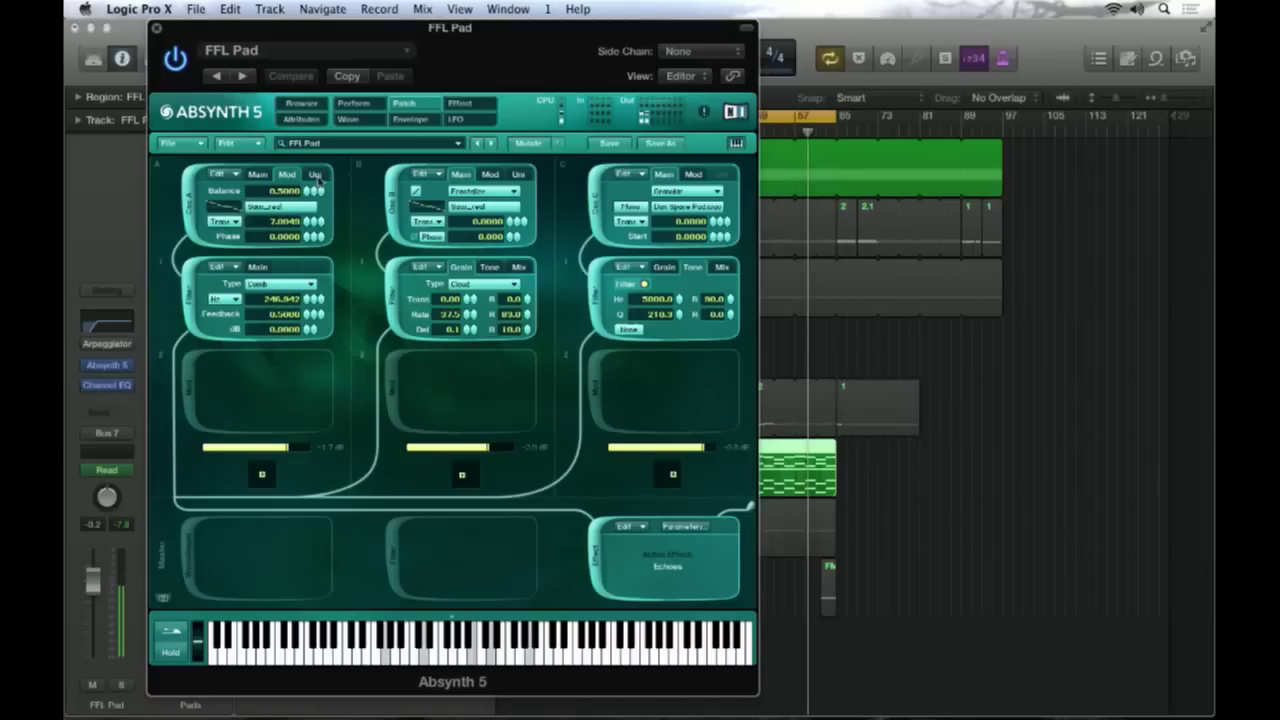
pyautogui.click(193, 205)
pyautogui.click(595, 208)
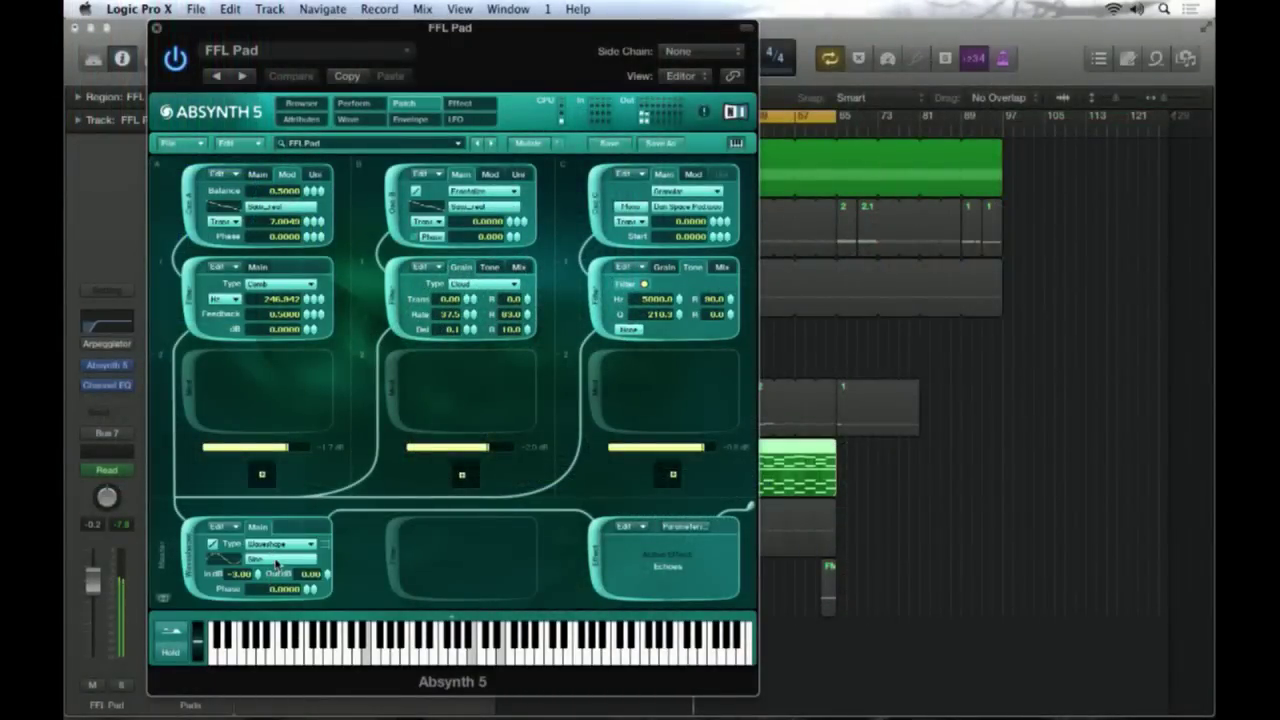
# Browse the simple waves for the master Waveshape module and create a new editable waveform from the sine
pyautogui.click(276, 563)
pyautogui.scroll(-3, 421, 327)
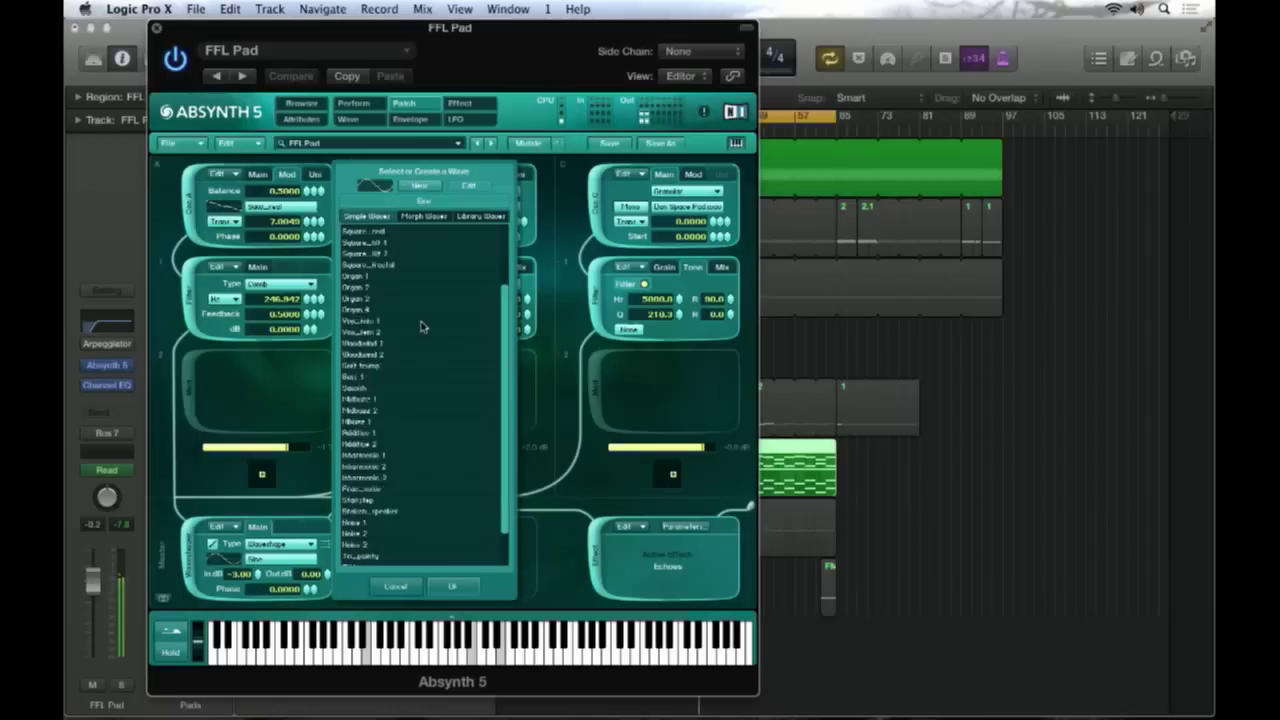
pyautogui.scroll(3, 421, 327)
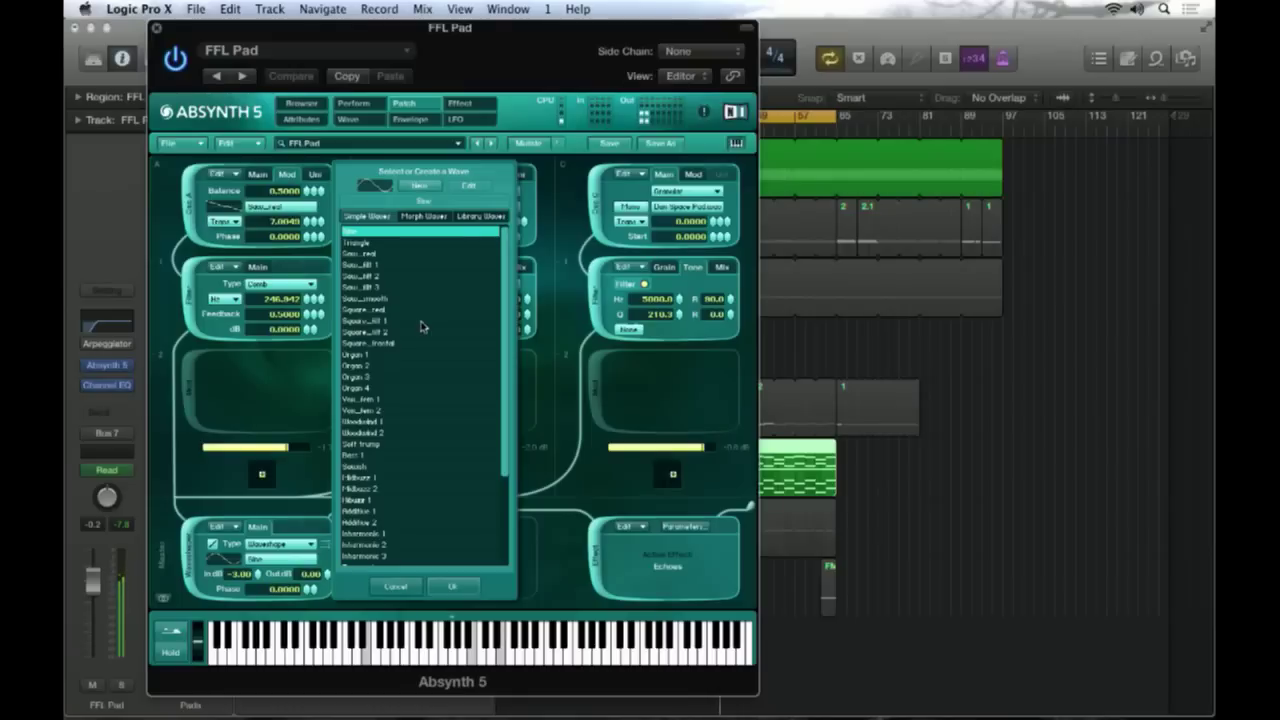
pyautogui.click(420, 187)
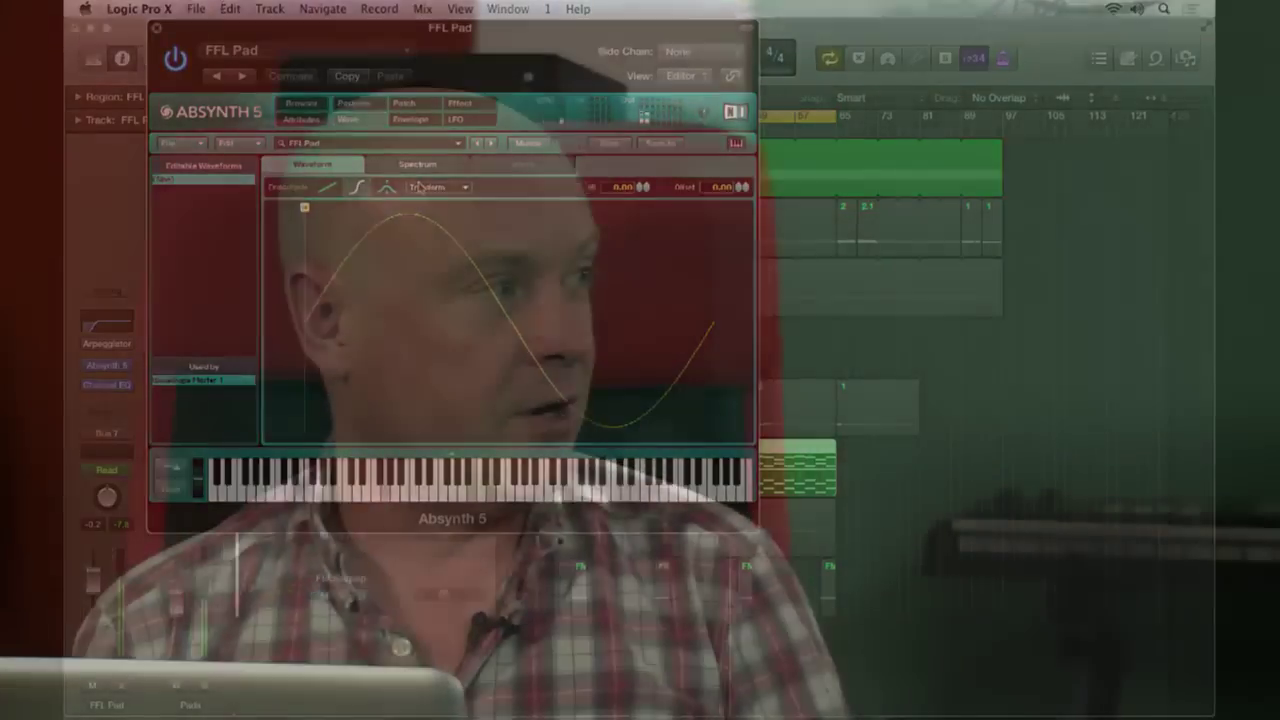